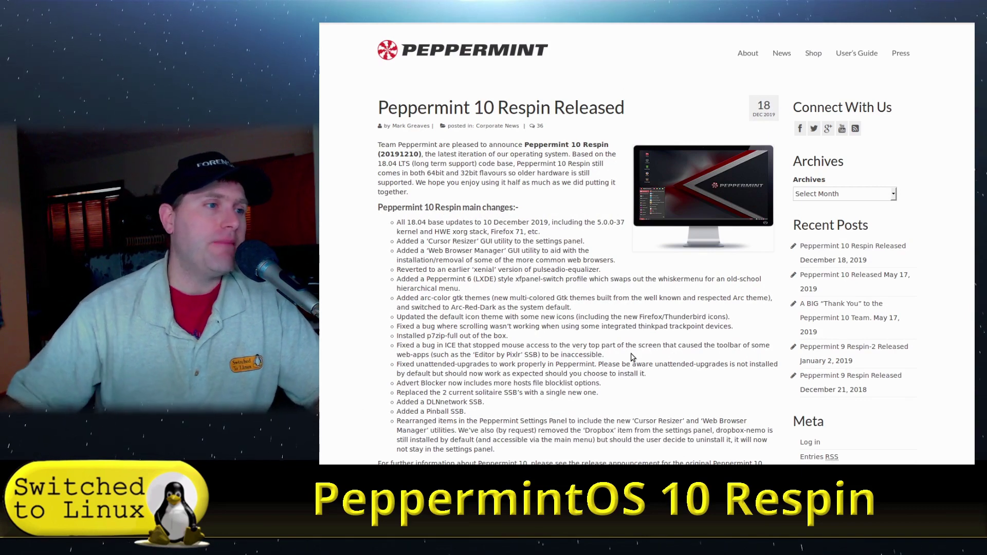
Highlight the 10 December 2019 notes: Cursor Resizer, Web Browser Manager, xfpanel-switch, icon theme, p7zip-full
{"action": "scroll", "coordinate": [559, 270], "scroll_direction": "down", "scroll_amount": 2}
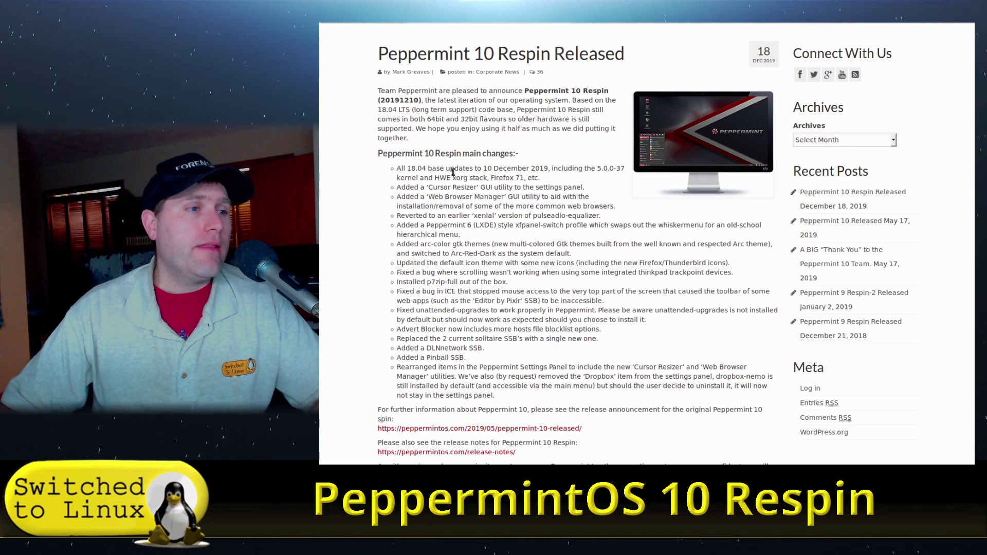
{"action": "left_click_drag", "start_coordinate": [478, 170], "coordinate": [558, 170]}
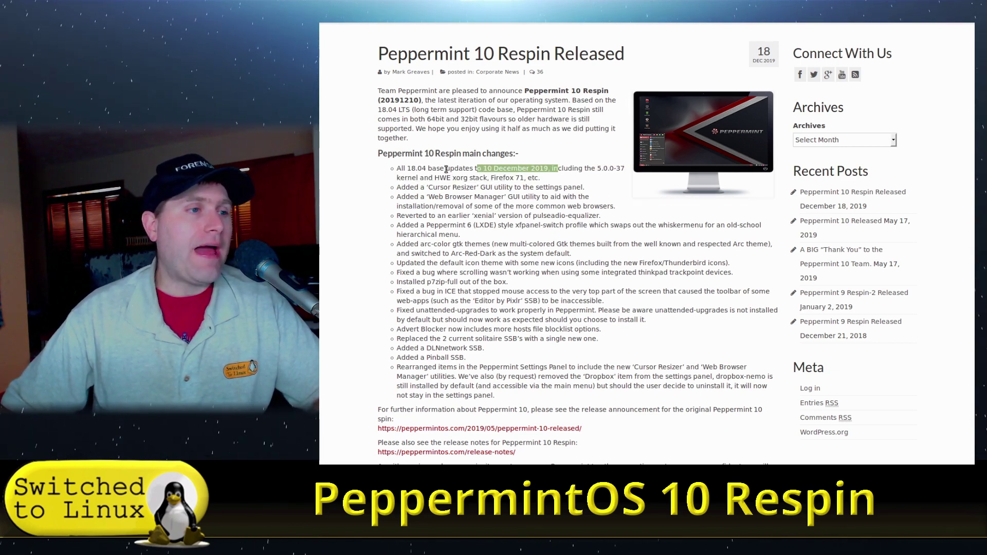
{"action": "left_click_drag", "start_coordinate": [429, 178], "coordinate": [549, 188]}
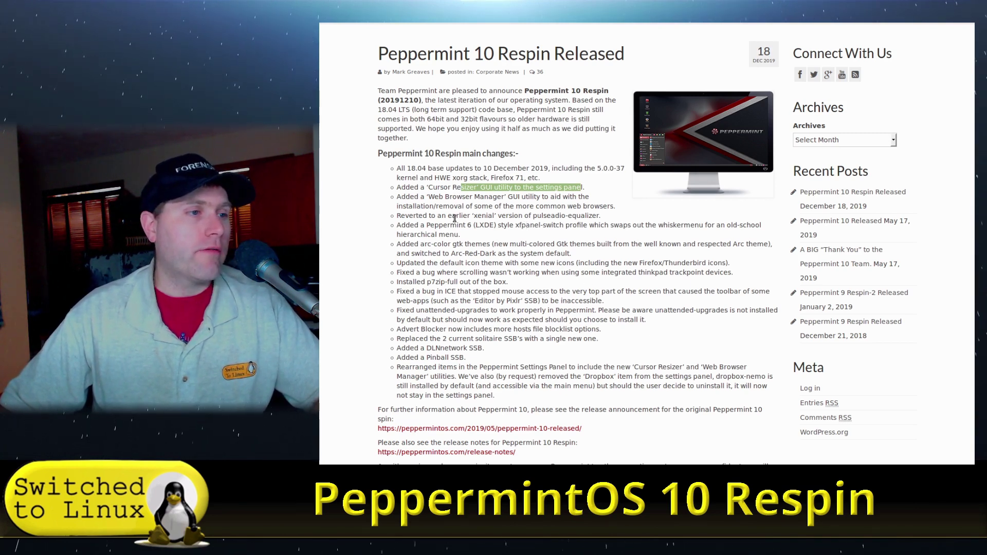
{"action": "left_click_drag", "start_coordinate": [432, 197], "coordinate": [531, 200]}
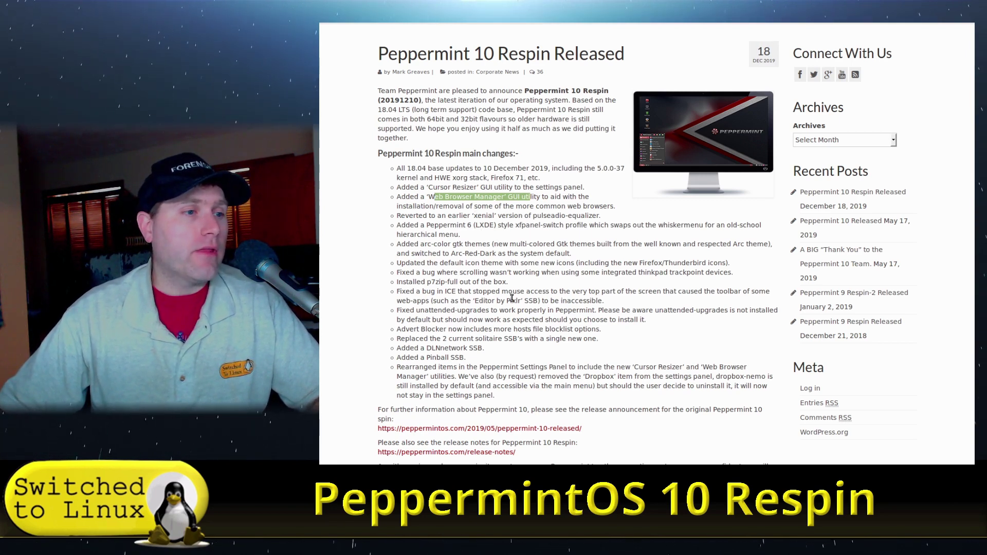
{"action": "left_click_drag", "start_coordinate": [435, 225], "coordinate": [671, 227]}
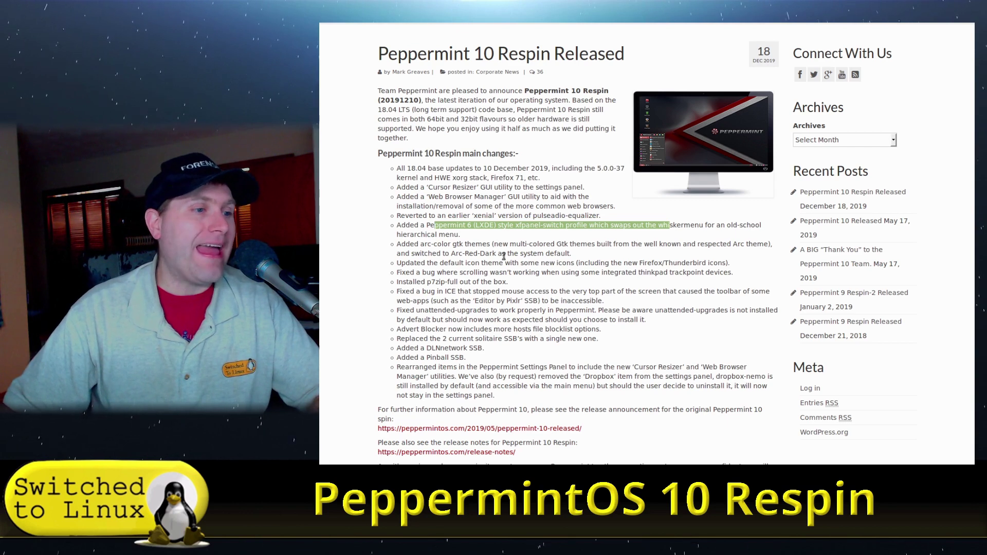
{"action": "left_click_drag", "start_coordinate": [471, 263], "coordinate": [657, 263]}
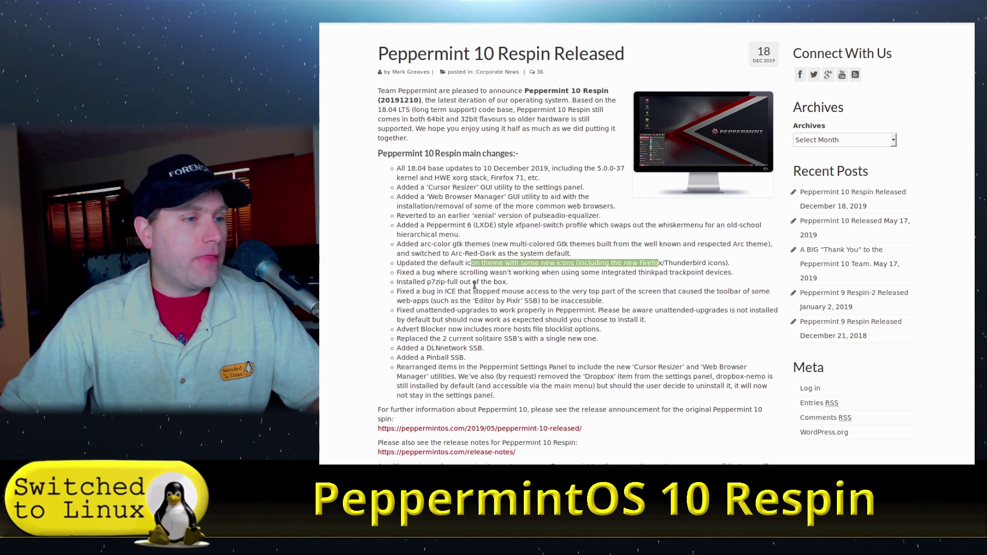
{"action": "left_click_drag", "start_coordinate": [481, 283], "coordinate": [504, 288]}
{"action": "left_click_drag", "start_coordinate": [427, 282], "coordinate": [505, 283]}
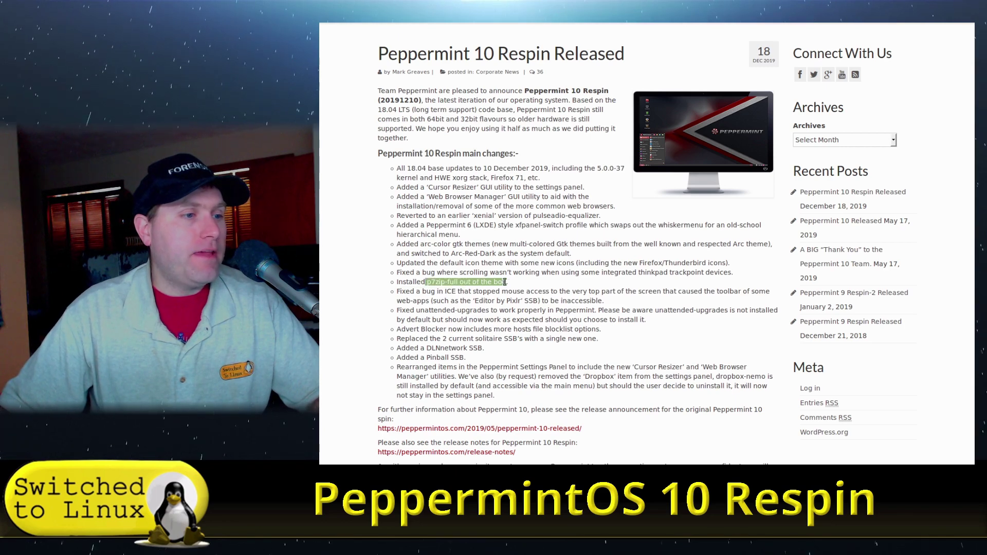
Highlight the ICE mouse-access fix, Advert Blocker and replaced Solitaire SSB notes
{"action": "scroll", "coordinate": [766, 267], "scroll_direction": "down", "scroll_amount": 2}
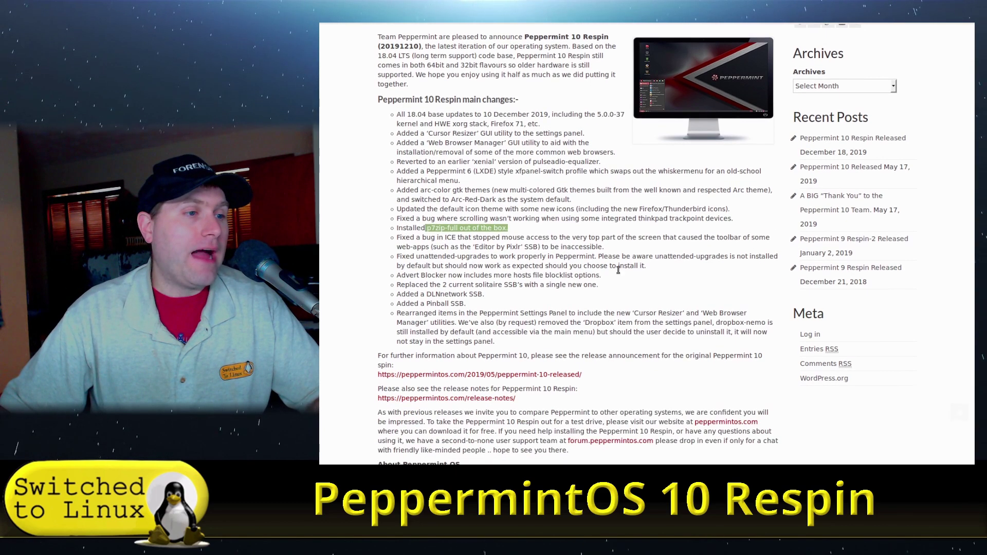
{"action": "left_click_drag", "start_coordinate": [431, 239], "coordinate": [637, 236]}
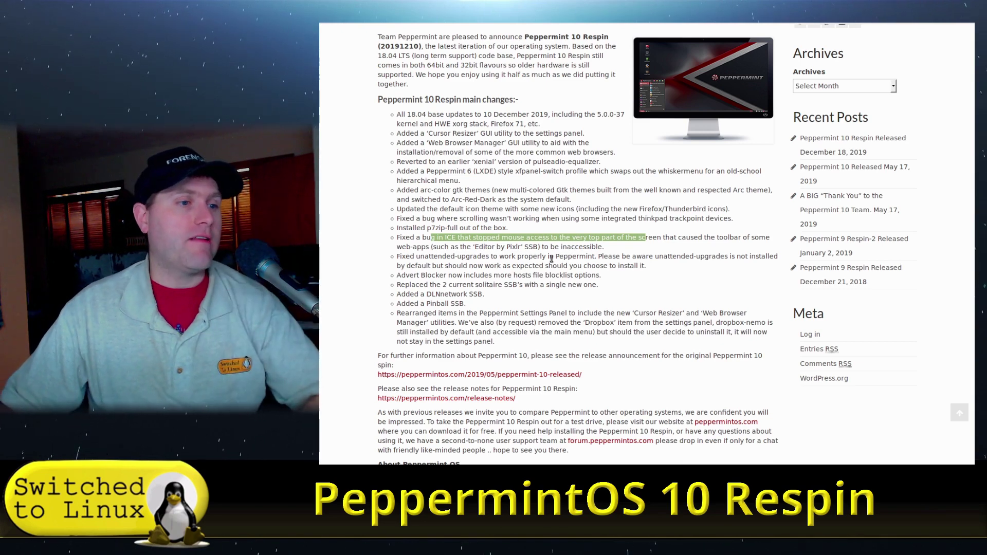
{"action": "left_click_drag", "start_coordinate": [435, 275], "coordinate": [510, 275]}
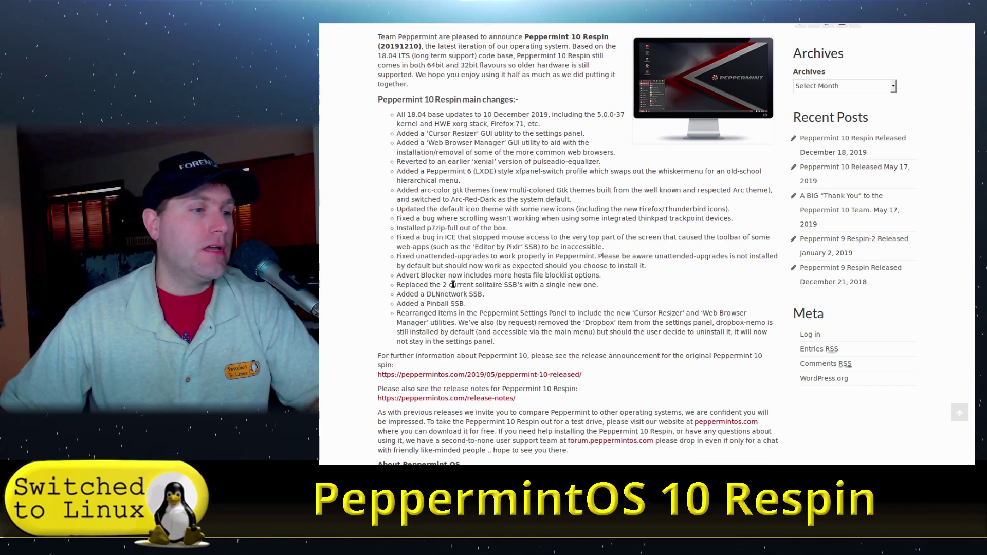
{"action": "left_click_drag", "start_coordinate": [453, 284], "coordinate": [560, 285]}
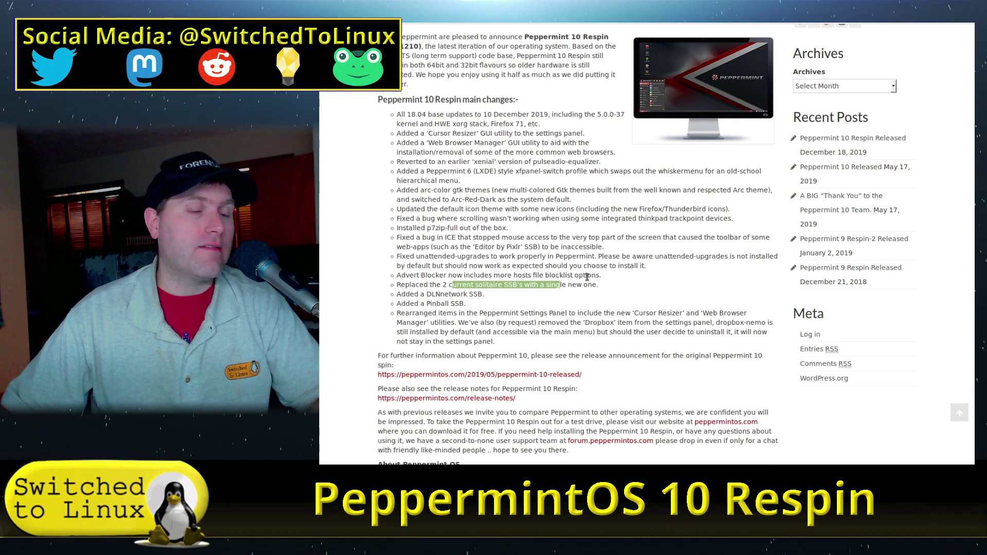
{"action": "scroll", "coordinate": [586, 277], "scroll_direction": "down", "scroll_amount": 1}
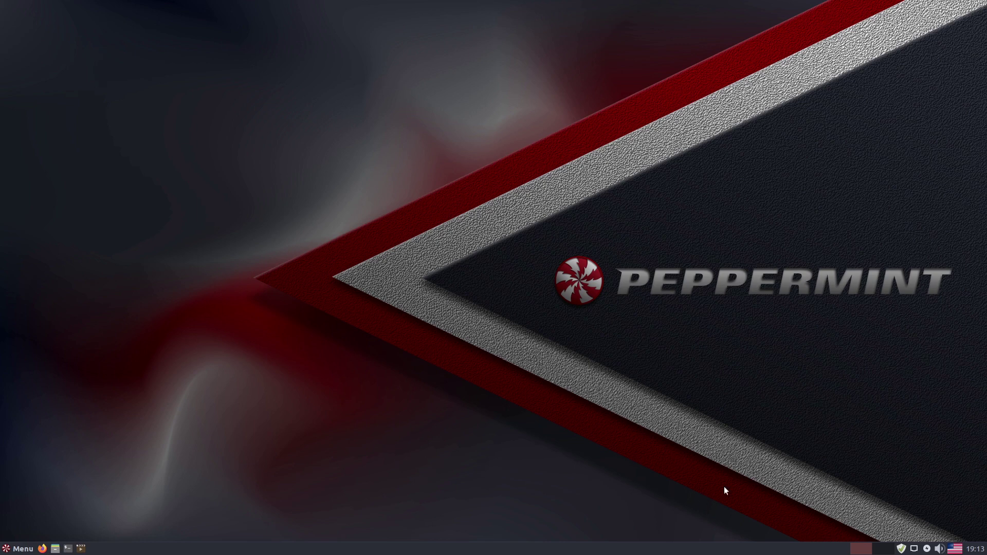
{"action": "left_click", "coordinate": [902, 549]}
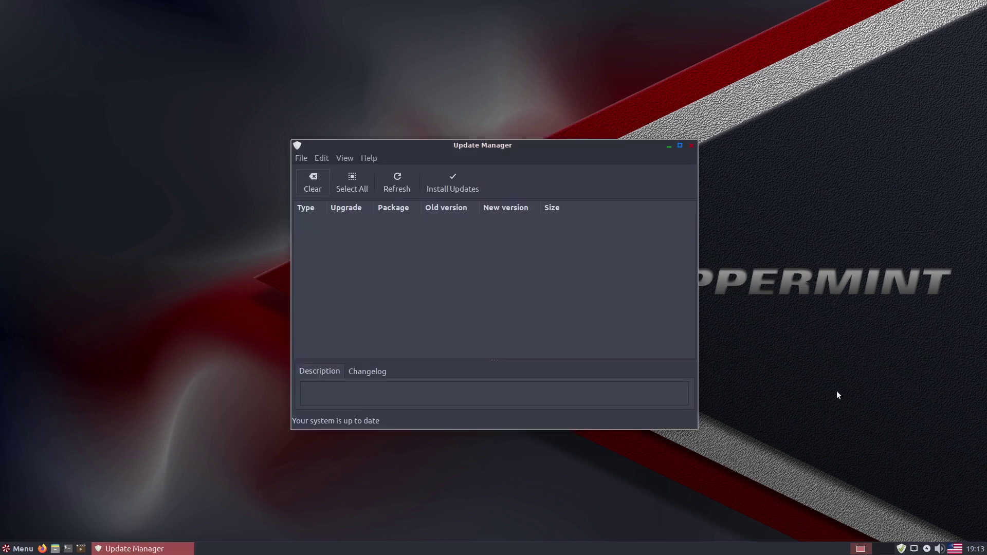
{"action": "left_click", "coordinate": [344, 156]}
{"action": "left_click", "coordinate": [360, 202]}
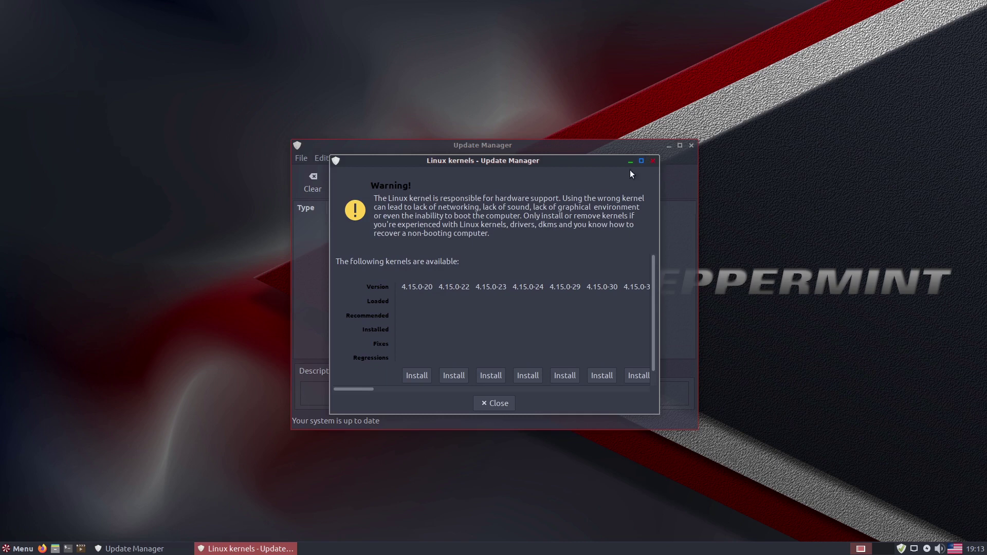
{"action": "left_click", "coordinate": [652, 162]}
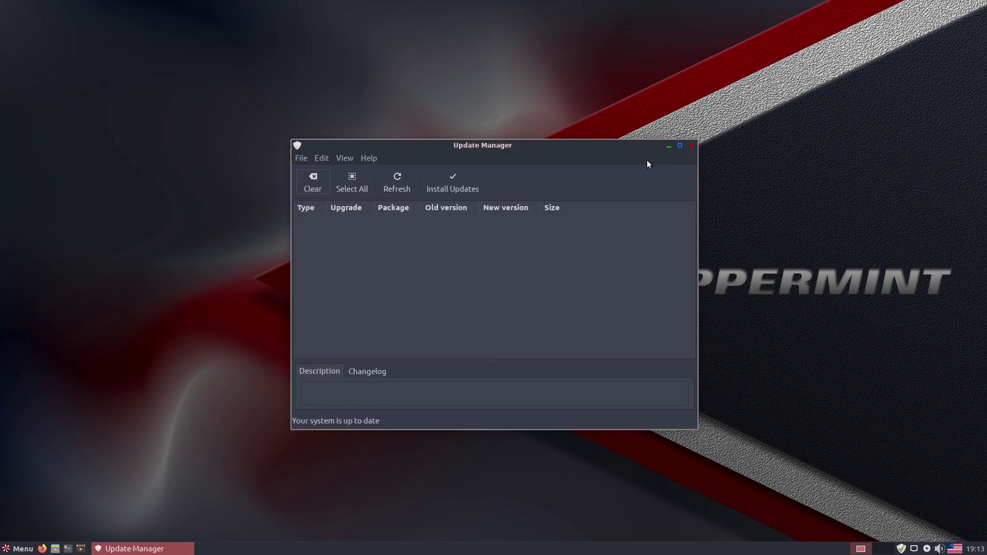
{"action": "left_click_drag", "start_coordinate": [513, 163], "coordinate": [633, 139]}
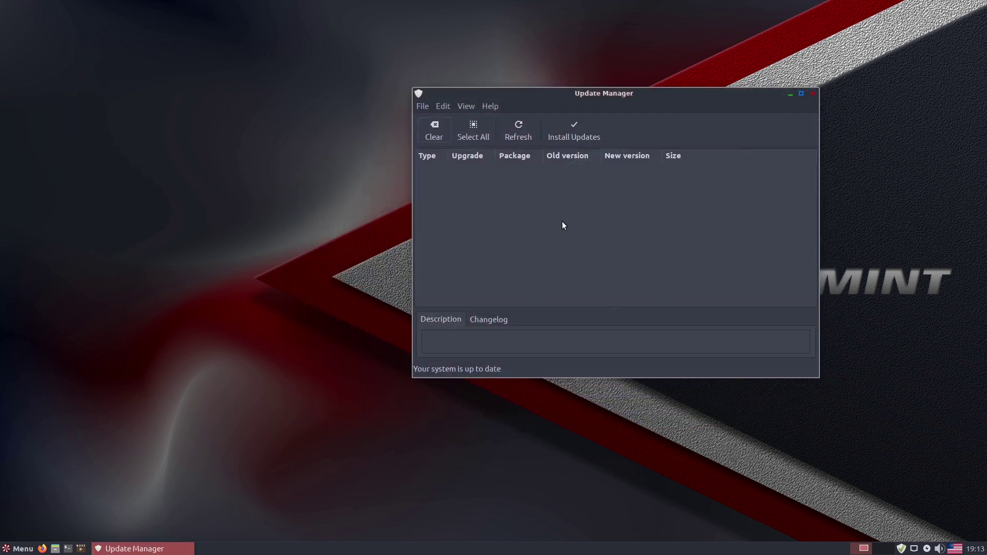
{"action": "left_click", "coordinate": [520, 131]}
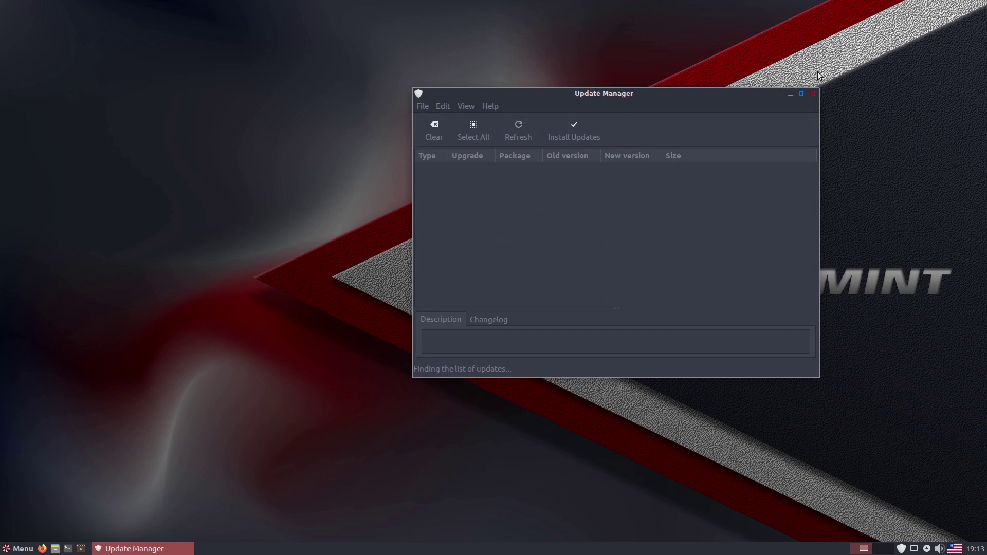
{"action": "left_click", "coordinate": [812, 95]}
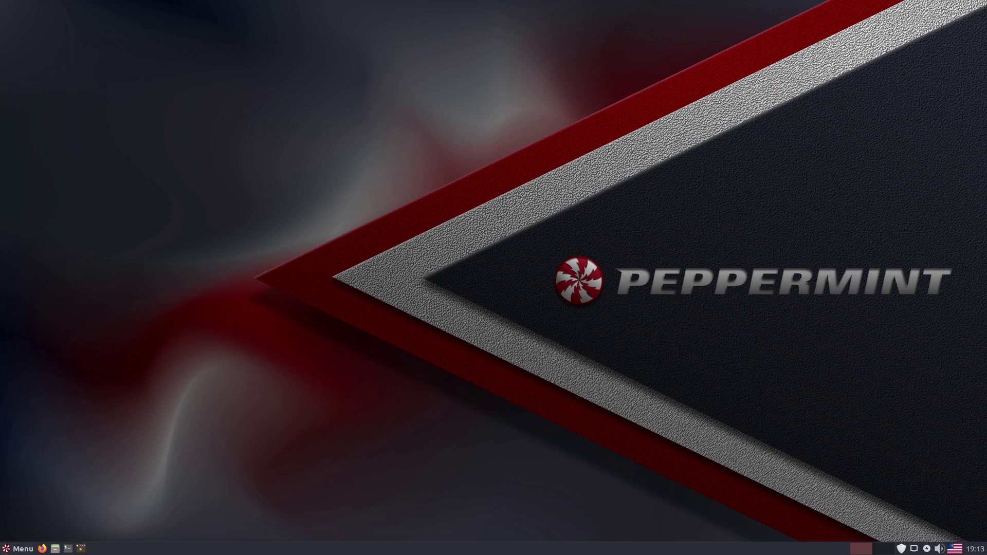
Launch Htop from Menu > System to view running processes, then close it
{"action": "left_click", "coordinate": [21, 549]}
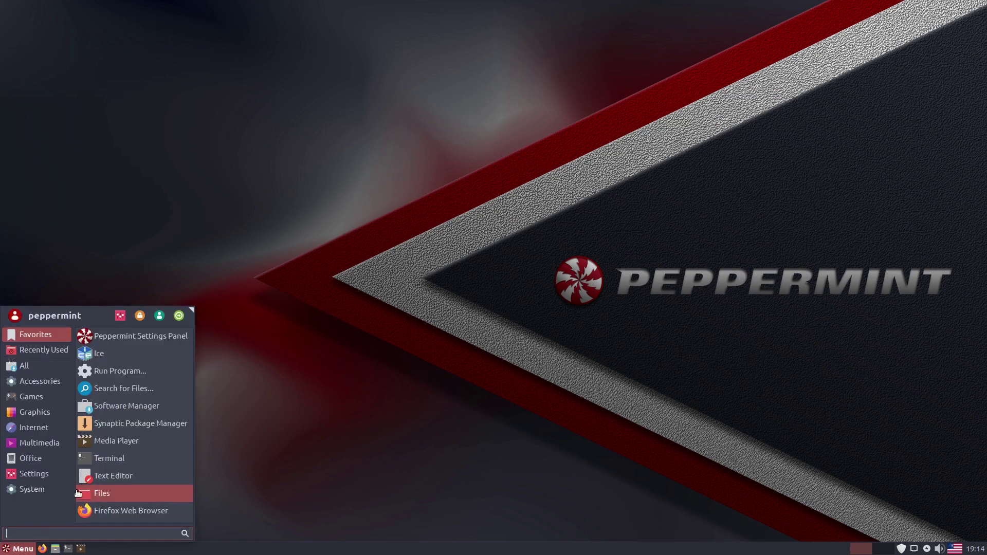
{"action": "left_click", "coordinate": [67, 484]}
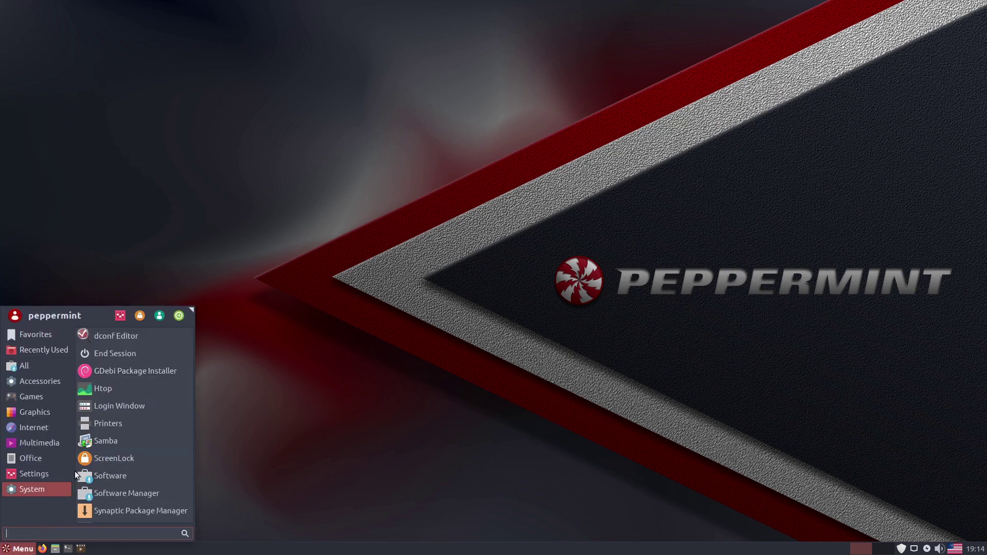
{"action": "left_click", "coordinate": [132, 393]}
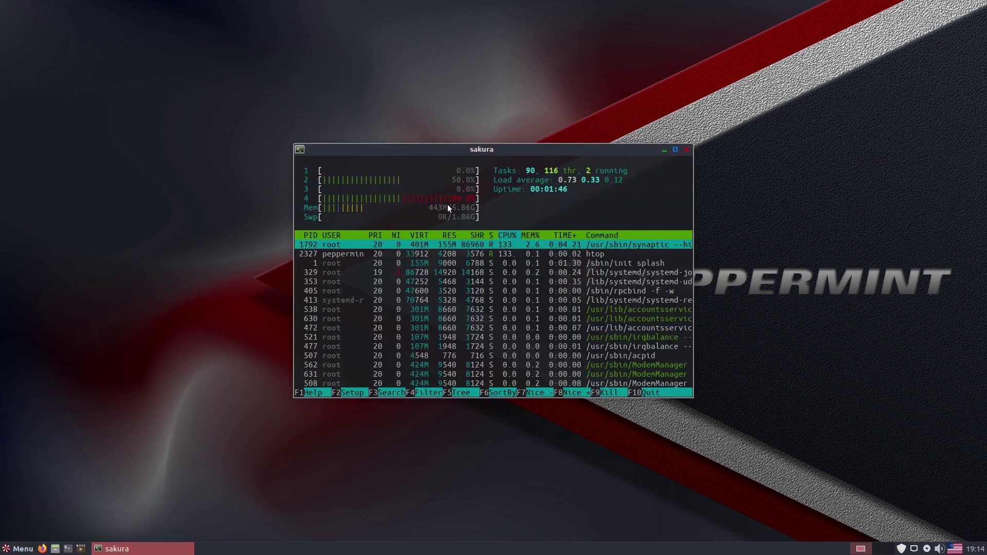
{"action": "left_click", "coordinate": [688, 150]}
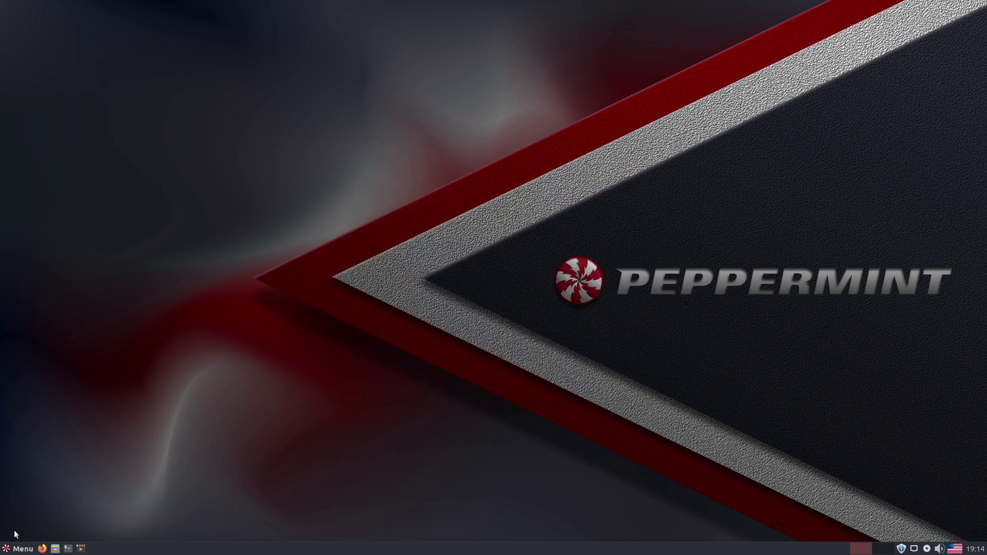
Open Update Manager from the tray shield icon, showing the flashplugin-installer update
{"action": "left_click", "coordinate": [19, 548]}
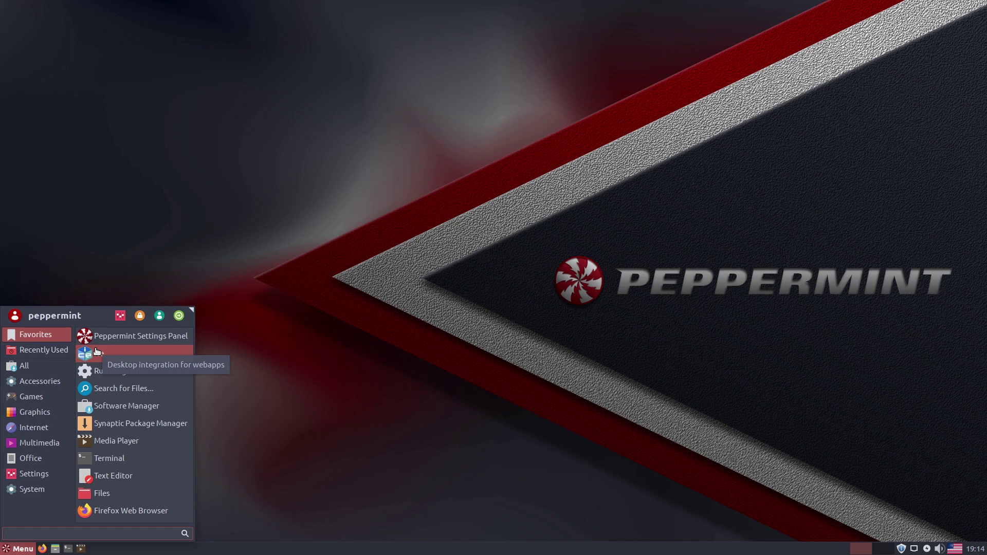
{"action": "left_click", "coordinate": [799, 364]}
{"action": "left_click", "coordinate": [903, 548]}
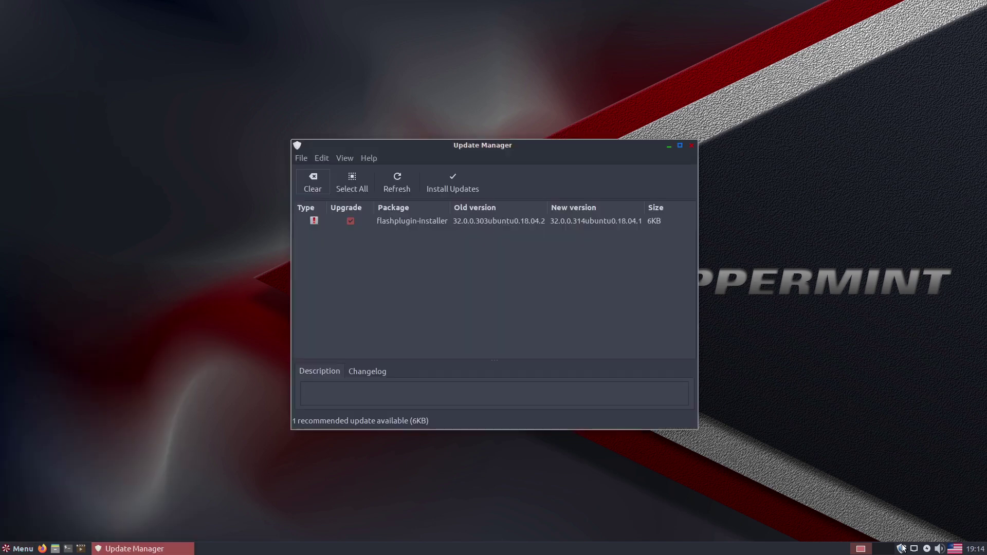
Install the flashplugin-installer update, authorising with the account password
{"action": "left_click", "coordinate": [469, 186]}
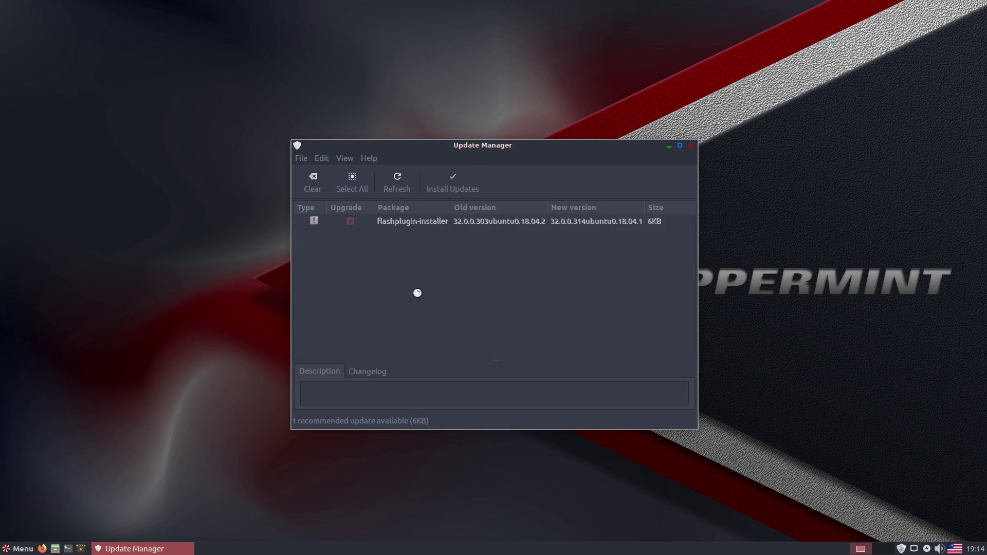
{"action": "type", "text": "**"}
{"action": "key", "text": "Return"}
Move Update Manager aside and launch the Peppermint Settings Panel from the menu
{"action": "left_click_drag", "start_coordinate": [515, 144], "coordinate": [610, 148]}
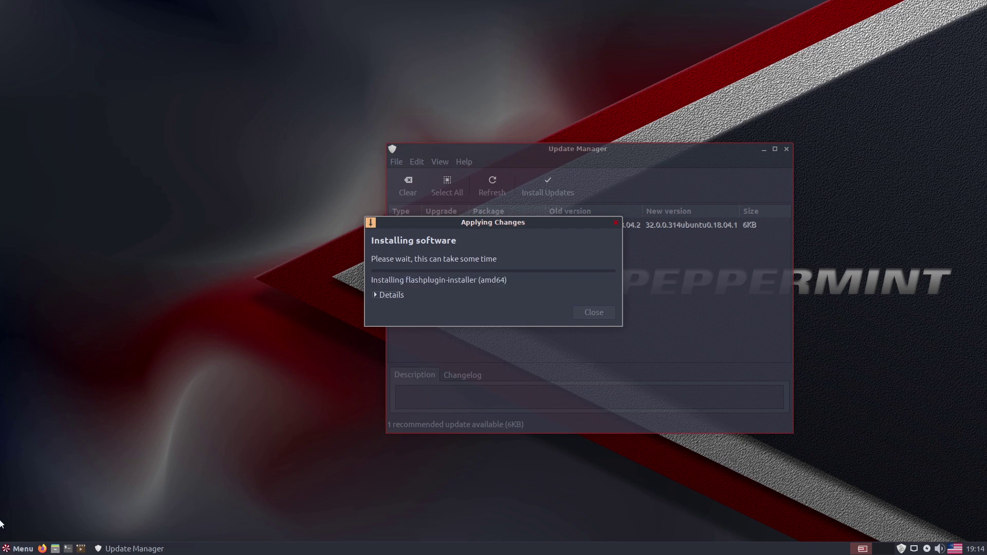
{"action": "left_click", "coordinate": [15, 549]}
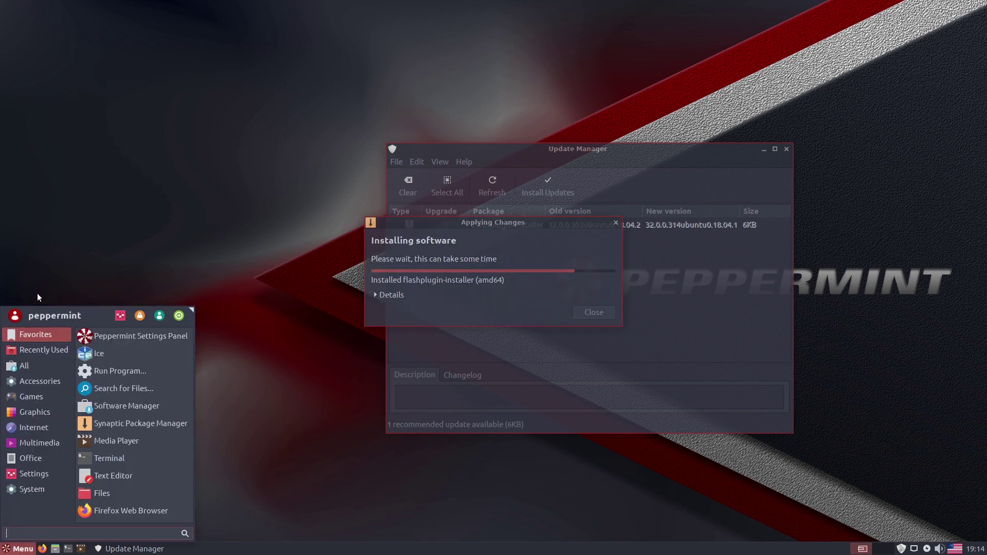
{"action": "left_click", "coordinate": [116, 337]}
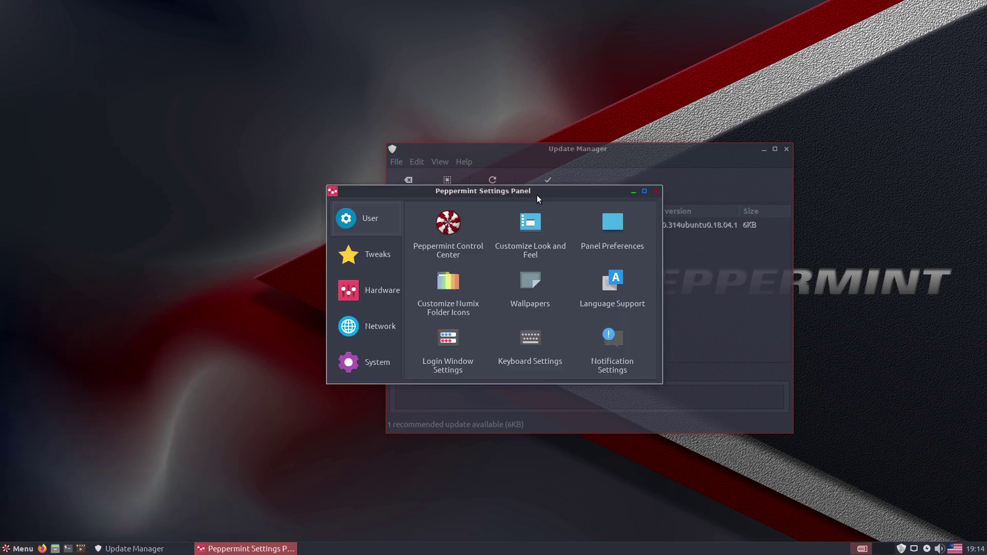
{"action": "left_click_drag", "start_coordinate": [558, 194], "coordinate": [332, 106]}
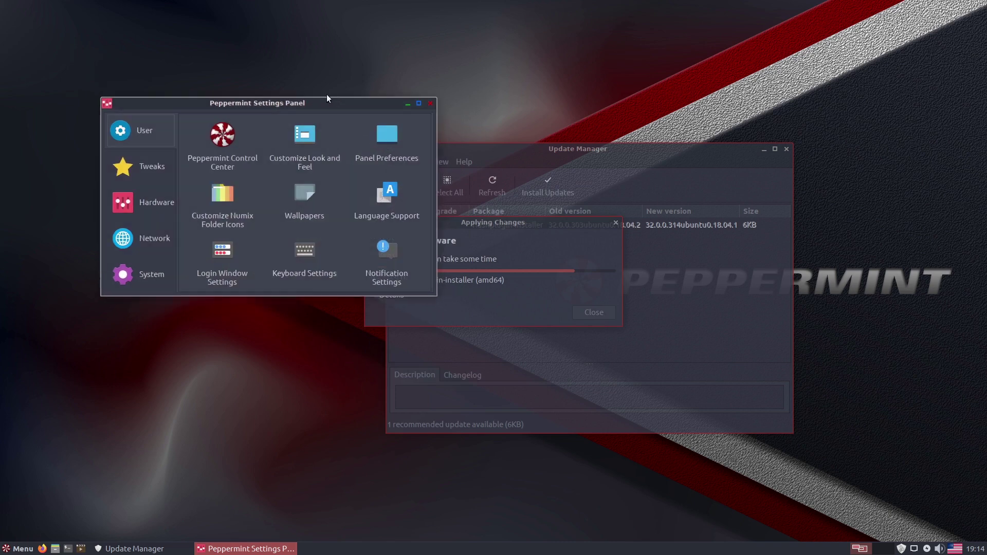
{"action": "left_click", "coordinate": [122, 167]}
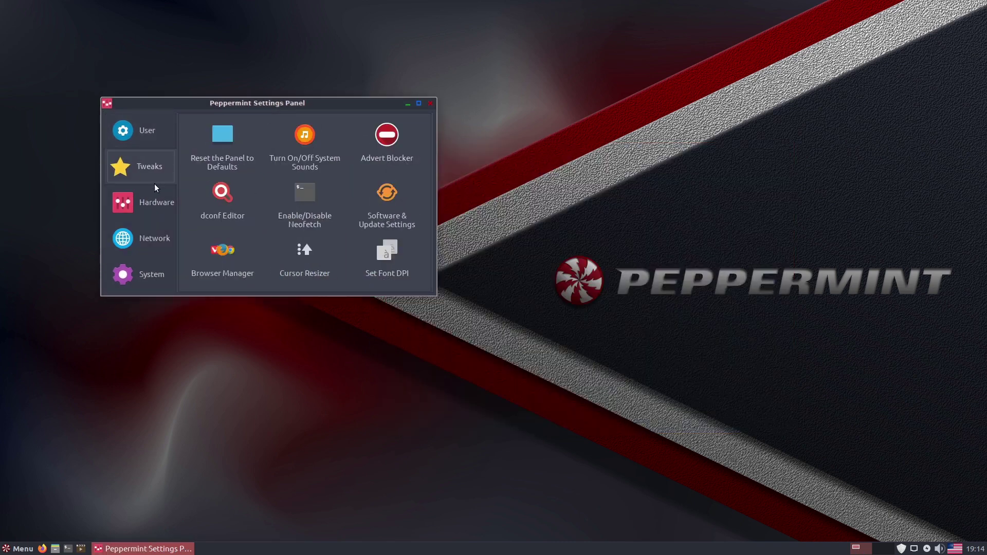
{"action": "left_click", "coordinate": [144, 215]}
{"action": "left_click", "coordinate": [137, 241]}
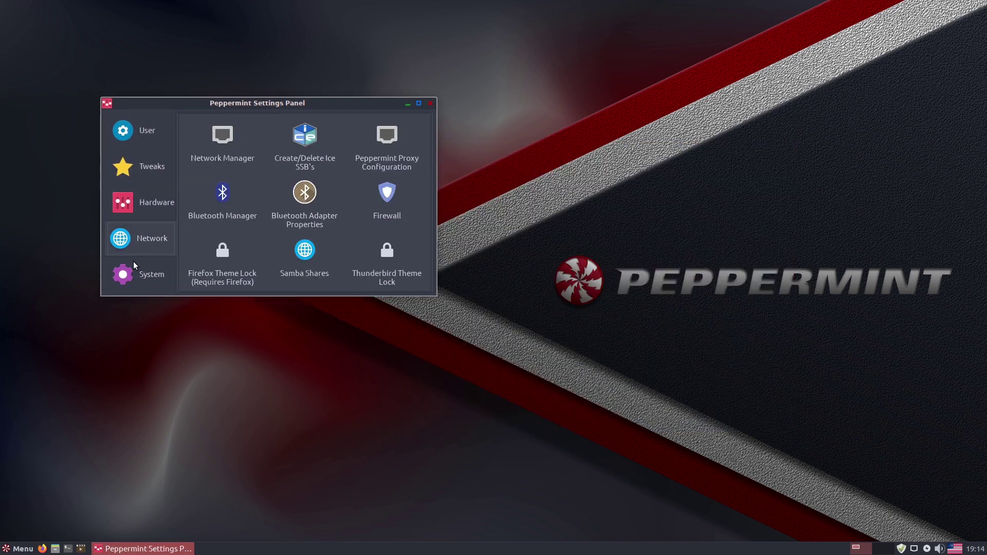
{"action": "left_click", "coordinate": [132, 273]}
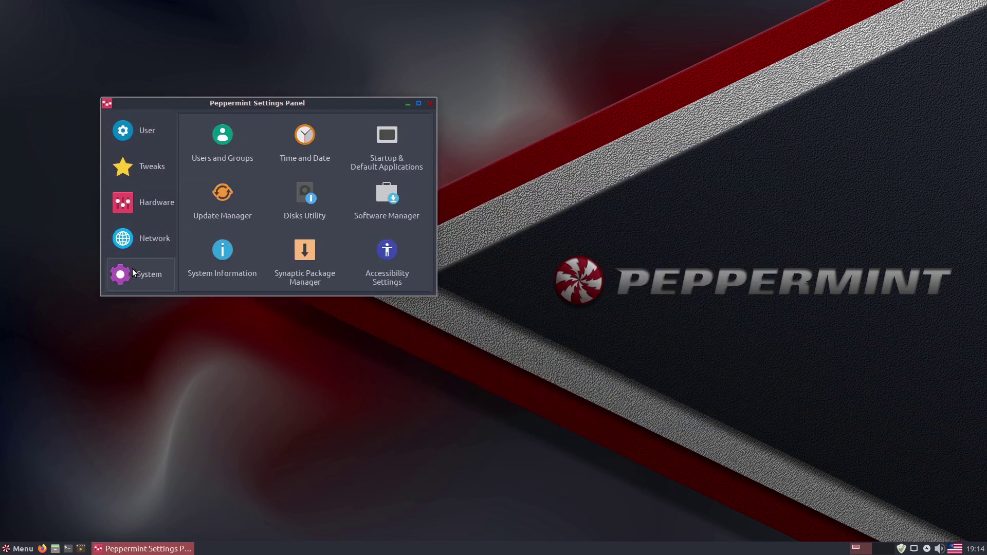
{"action": "left_click", "coordinate": [159, 128]}
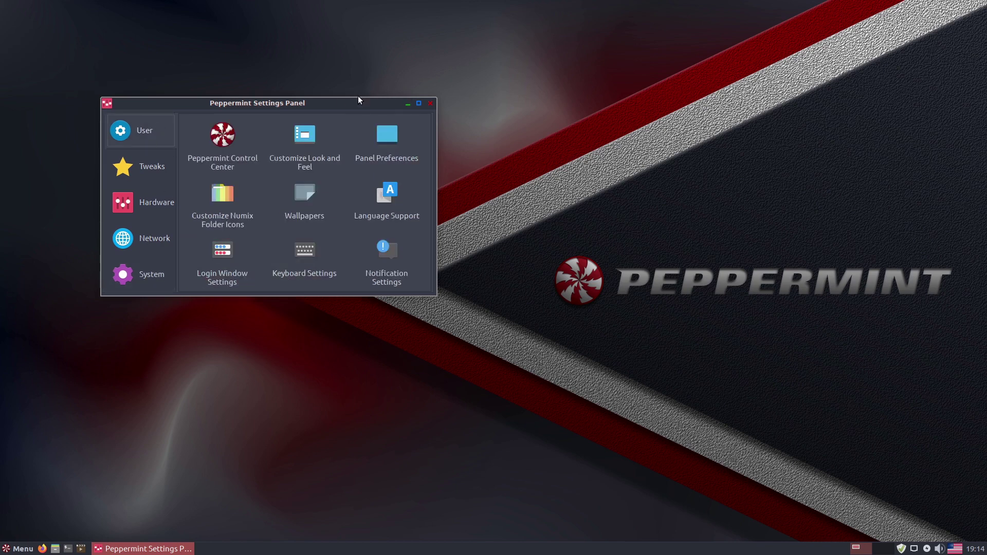
{"action": "left_click_drag", "start_coordinate": [332, 104], "coordinate": [525, 178]}
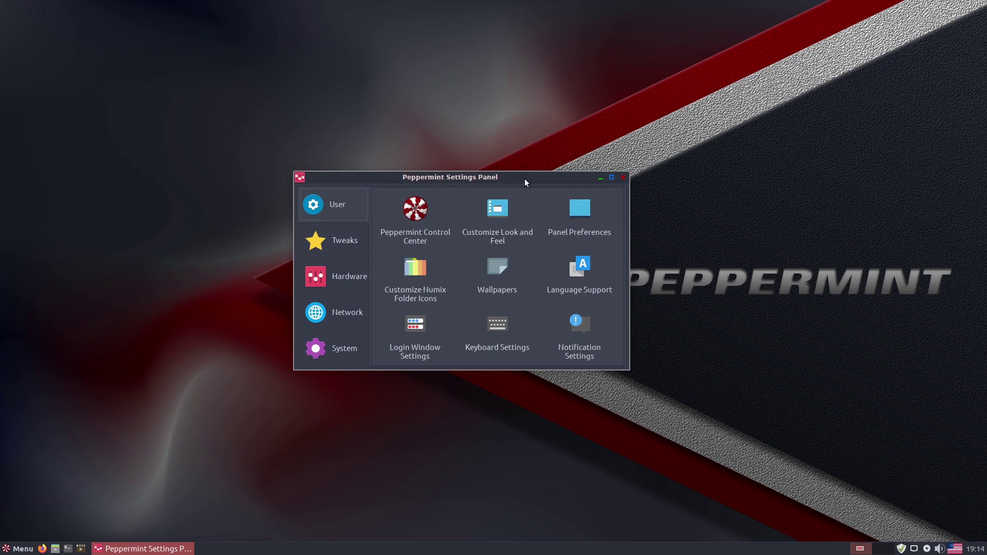
{"action": "left_click", "coordinate": [411, 210]}
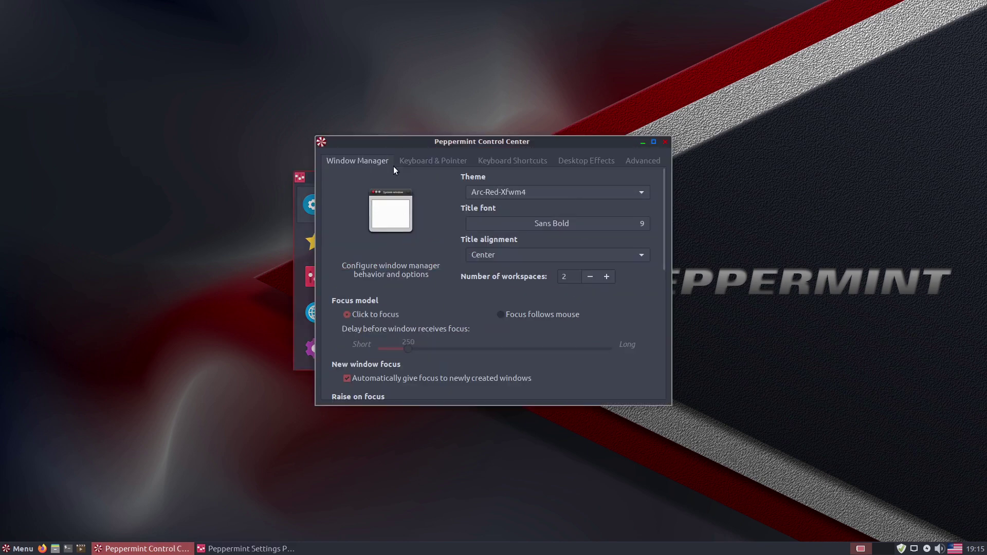
Browse the window manager theme list twice, keeping Arc-Red-Xfwm4 unchanged
{"action": "left_click", "coordinate": [643, 191]}
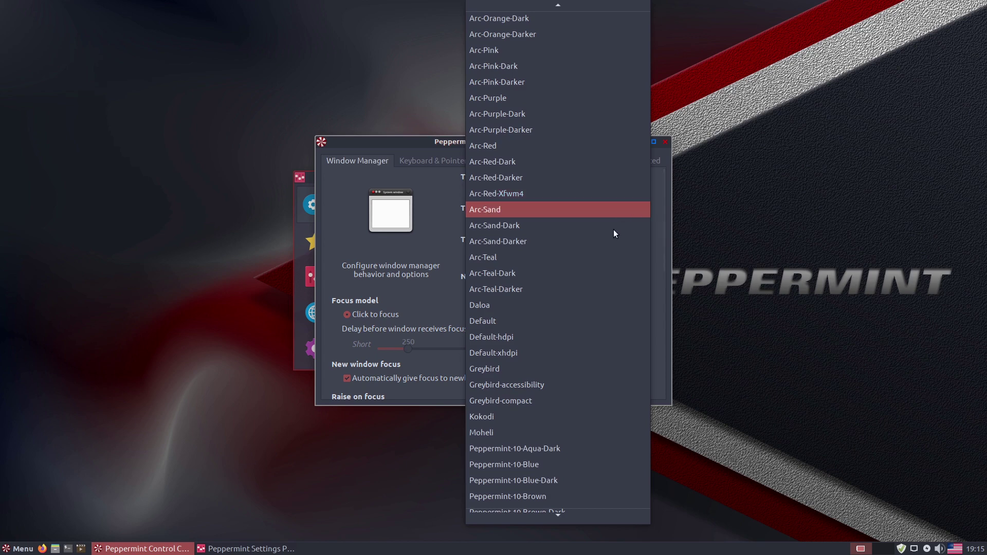
{"action": "scroll", "coordinate": [581, 378], "scroll_direction": "down", "scroll_amount": 1}
{"action": "scroll", "coordinate": [573, 429], "scroll_direction": "down", "scroll_amount": 5}
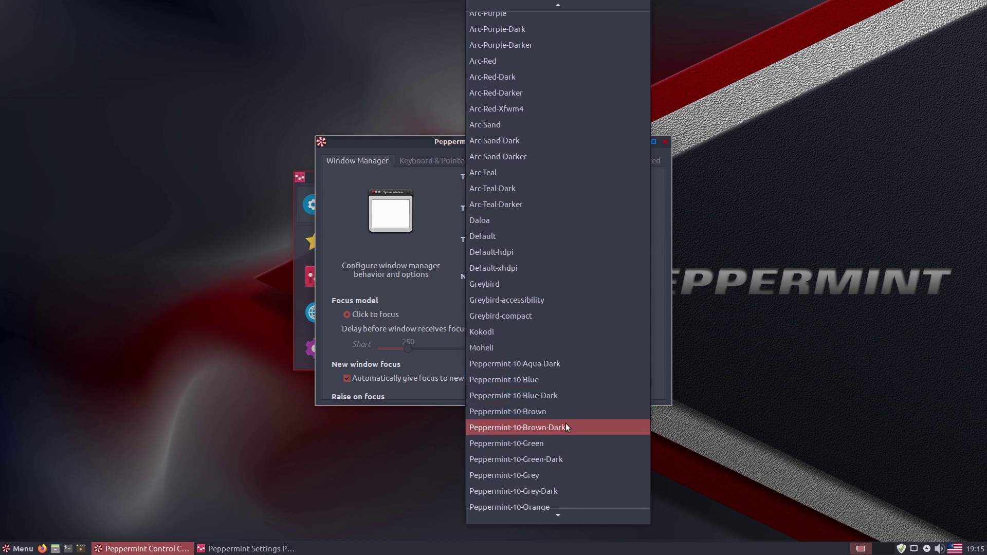
{"action": "scroll", "coordinate": [592, 464], "scroll_direction": "down", "scroll_amount": 4}
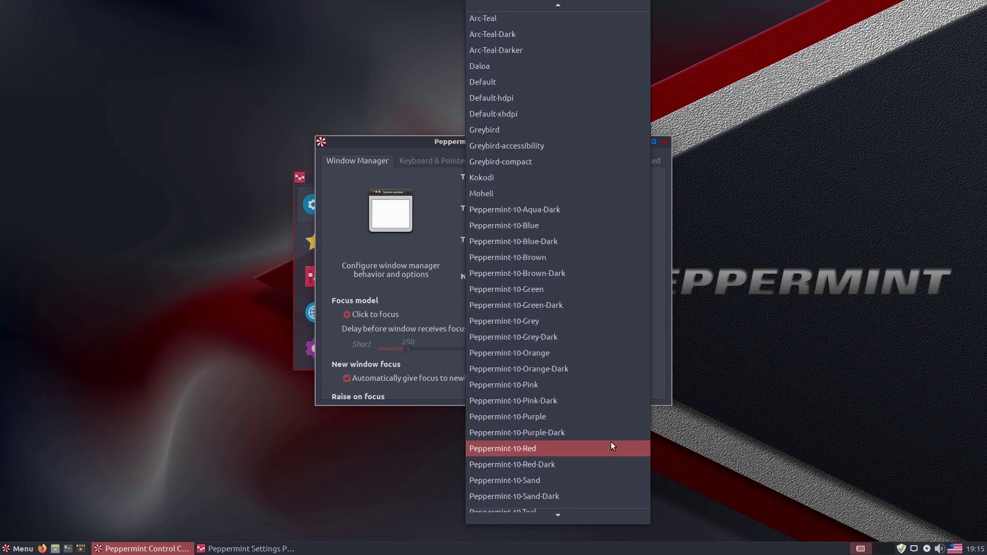
{"action": "scroll", "coordinate": [604, 443], "scroll_direction": "down", "scroll_amount": 3}
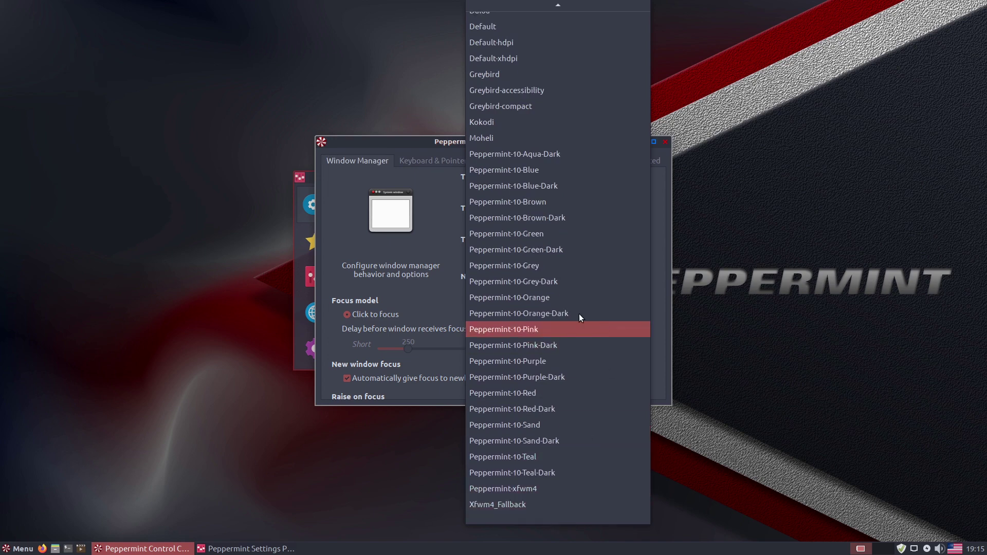
{"action": "scroll", "coordinate": [564, 204], "scroll_direction": "up", "scroll_amount": 1}
{"action": "scroll", "coordinate": [570, 195], "scroll_direction": "up", "scroll_amount": 10}
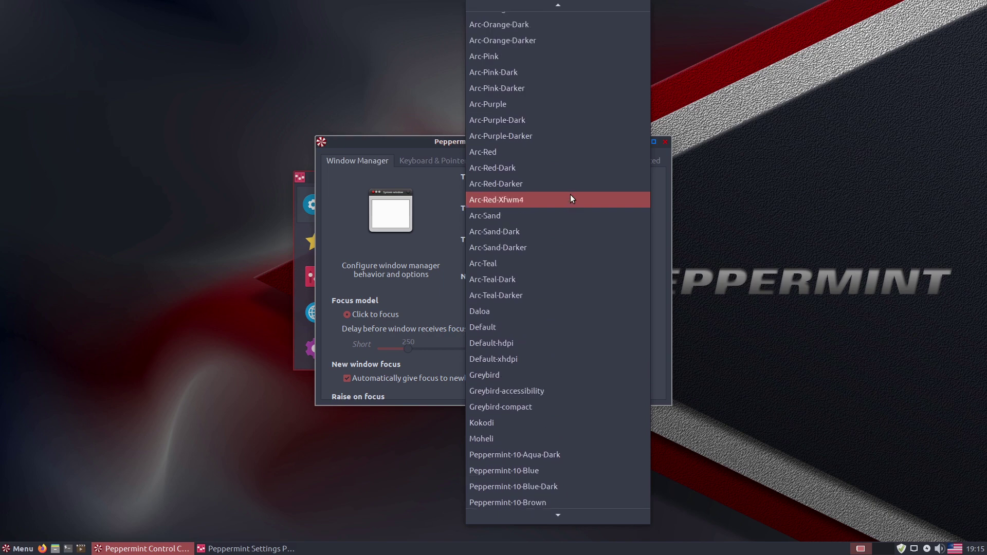
{"action": "scroll", "coordinate": [570, 193], "scroll_direction": "up", "scroll_amount": 5}
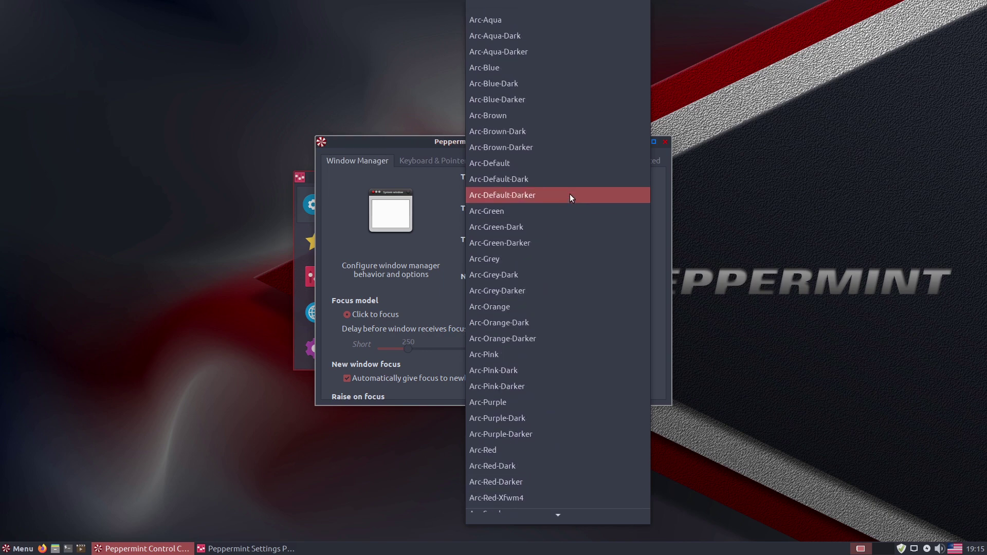
{"action": "left_click", "coordinate": [906, 149]}
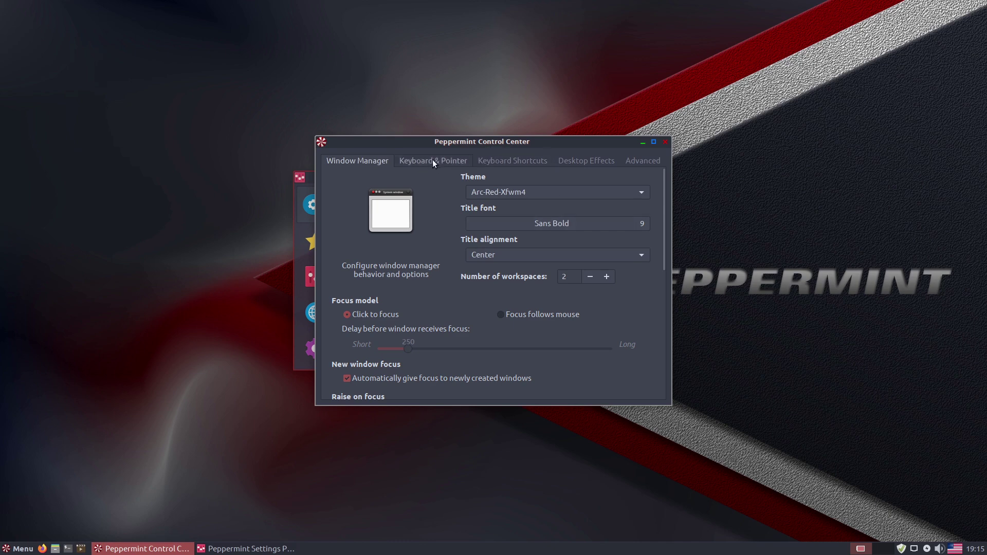
{"action": "left_click_drag", "start_coordinate": [663, 241], "coordinate": [535, 118]}
{"action": "left_click", "coordinate": [642, 193]}
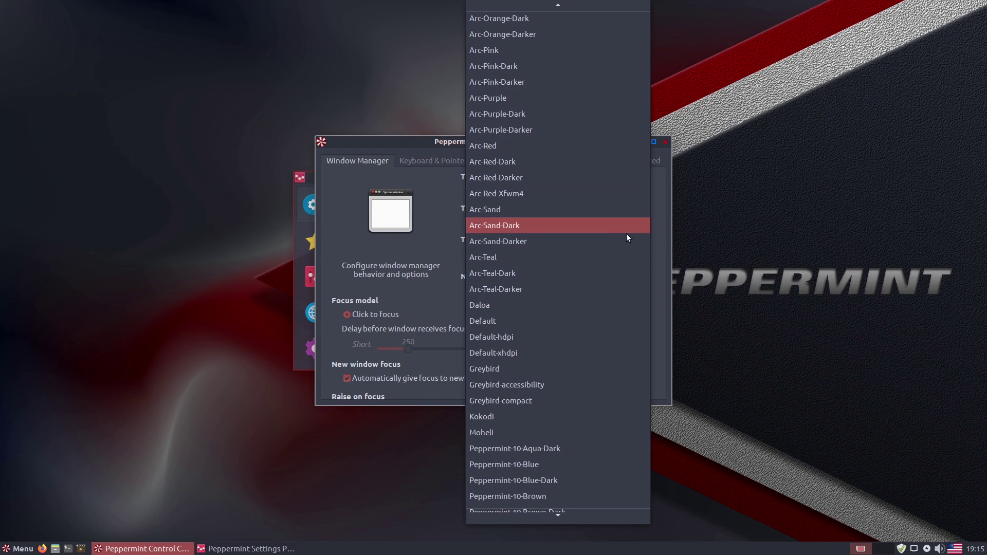
{"action": "scroll", "coordinate": [607, 304], "scroll_direction": "down", "scroll_amount": 1}
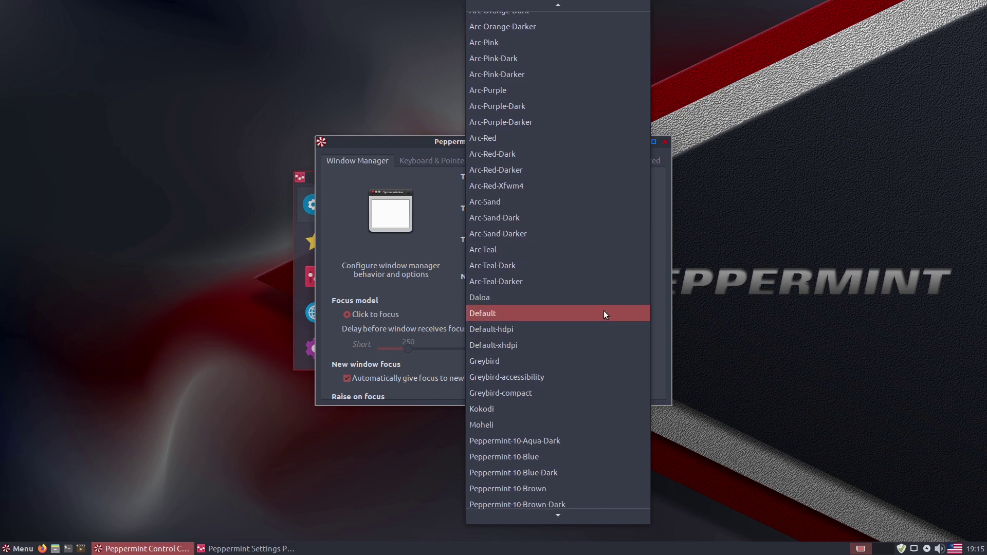
{"action": "left_click", "coordinate": [708, 237]}
Review the Keyboard, Shortcuts, Effects and Advanced tabs, close Control Center, and right-click the desktop
{"action": "left_click", "coordinate": [446, 161]}
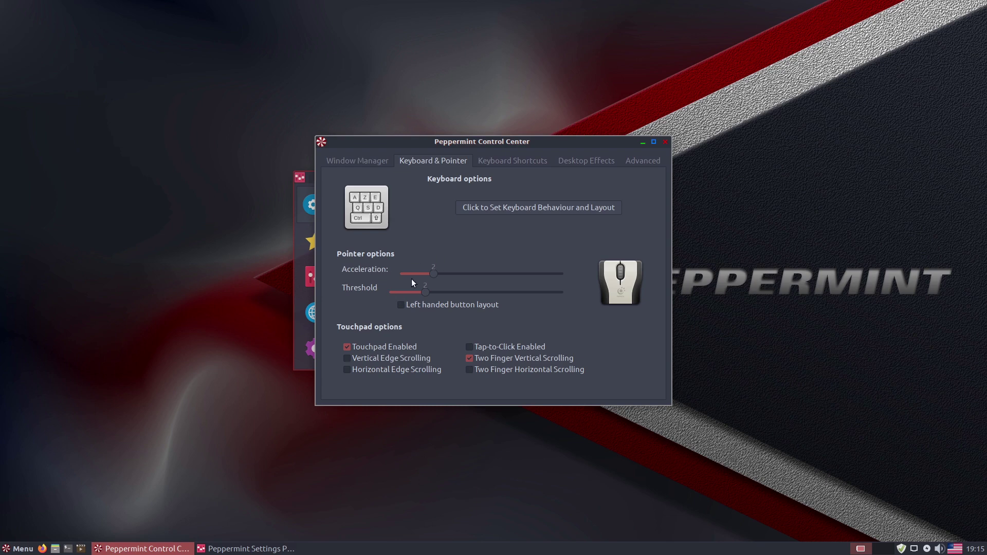
{"action": "left_click", "coordinate": [502, 160]}
{"action": "left_click", "coordinate": [593, 161]}
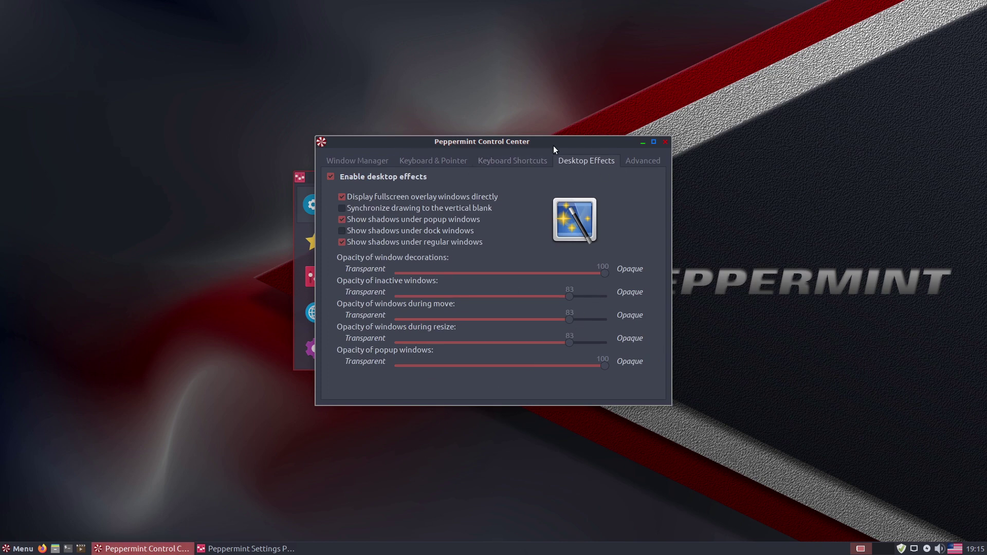
{"action": "left_click", "coordinate": [641, 162]}
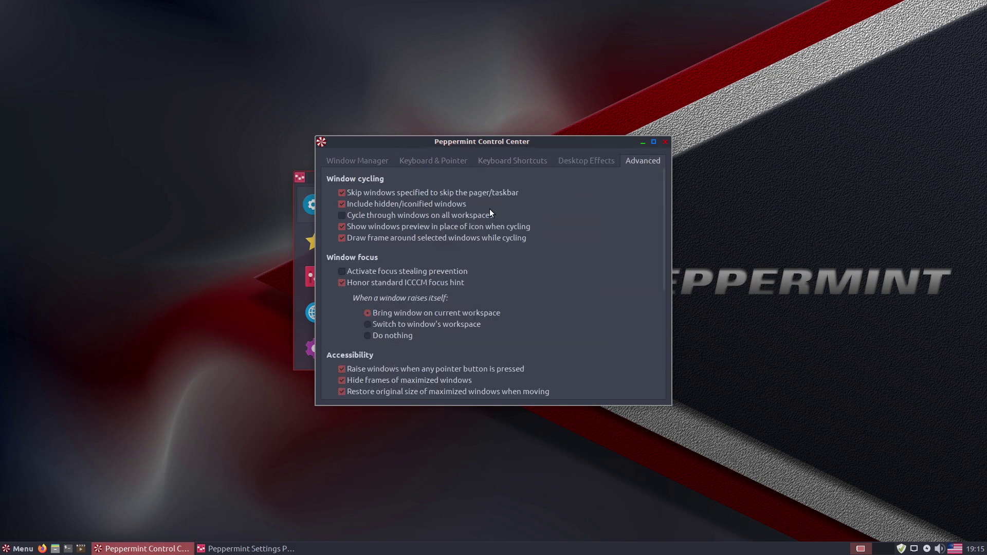
{"action": "left_click", "coordinate": [665, 142]}
{"action": "right_click", "coordinate": [769, 207]}
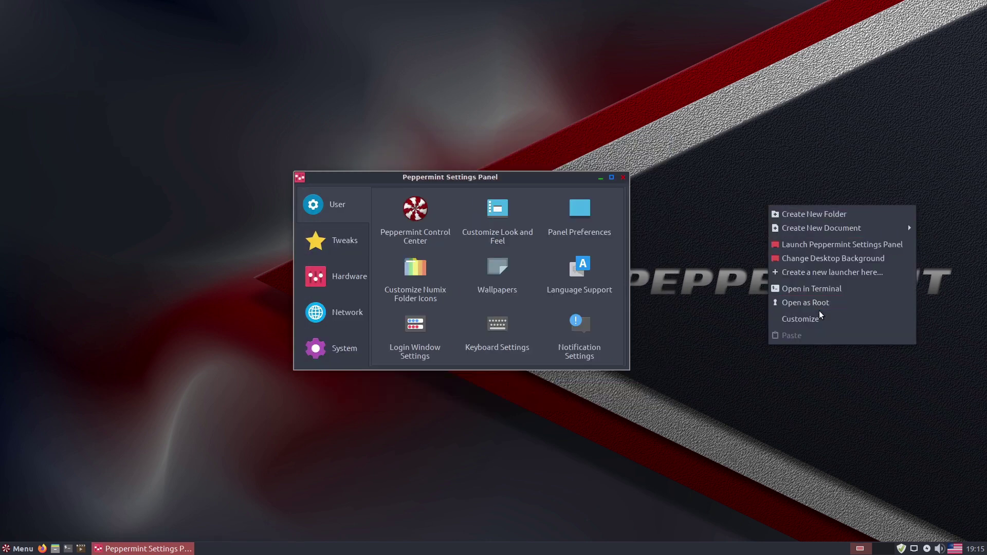
Via Customize > Desktop Settings, turn on Home, Trash and Network icons, leaving Computer off
{"action": "left_click", "coordinate": [829, 320]}
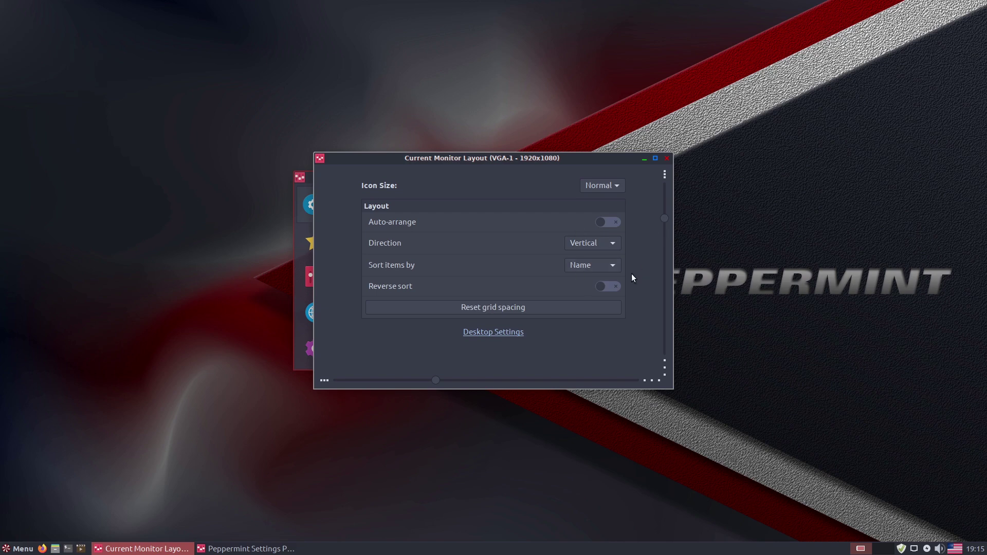
{"action": "left_click", "coordinate": [515, 333]}
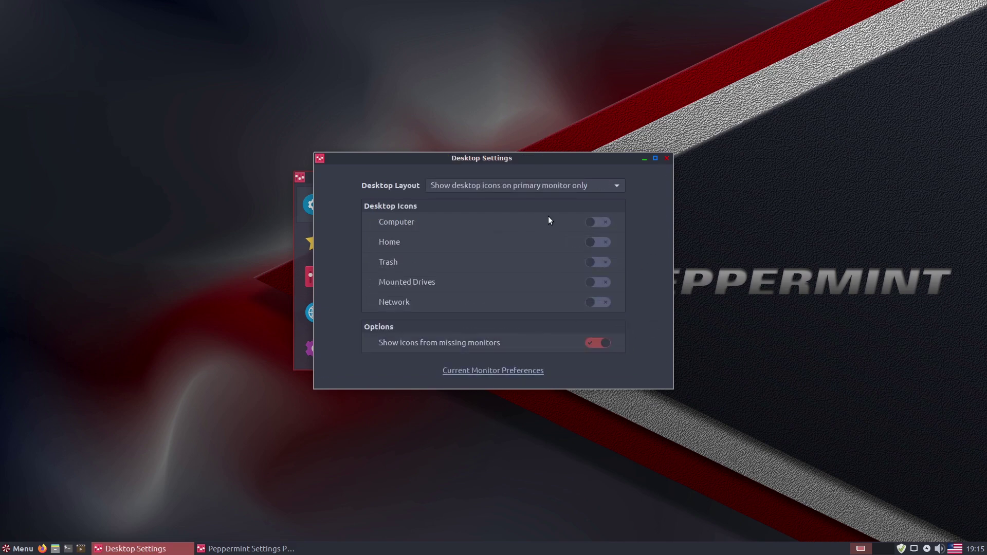
{"action": "left_click", "coordinate": [592, 222]}
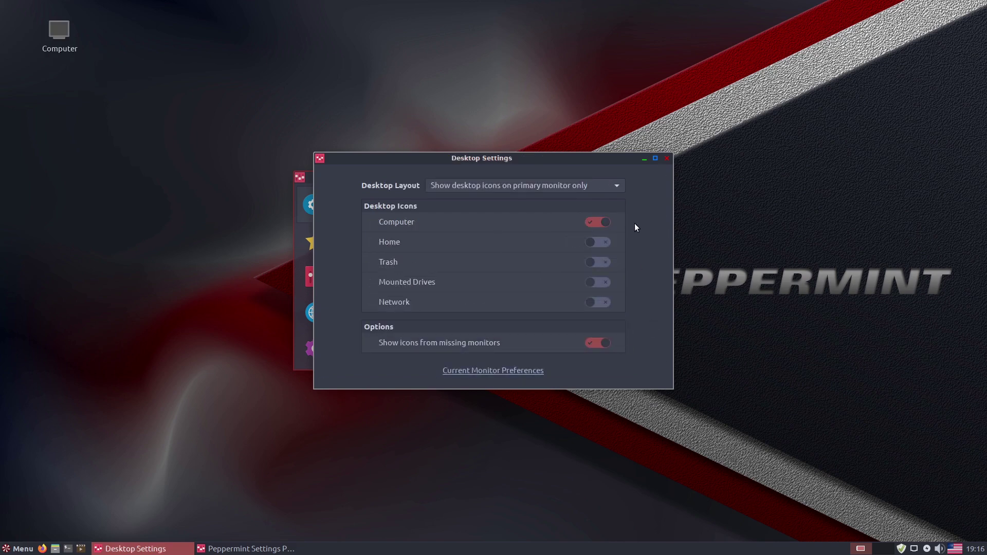
{"action": "left_click", "coordinate": [593, 241]}
{"action": "left_click", "coordinate": [595, 222]}
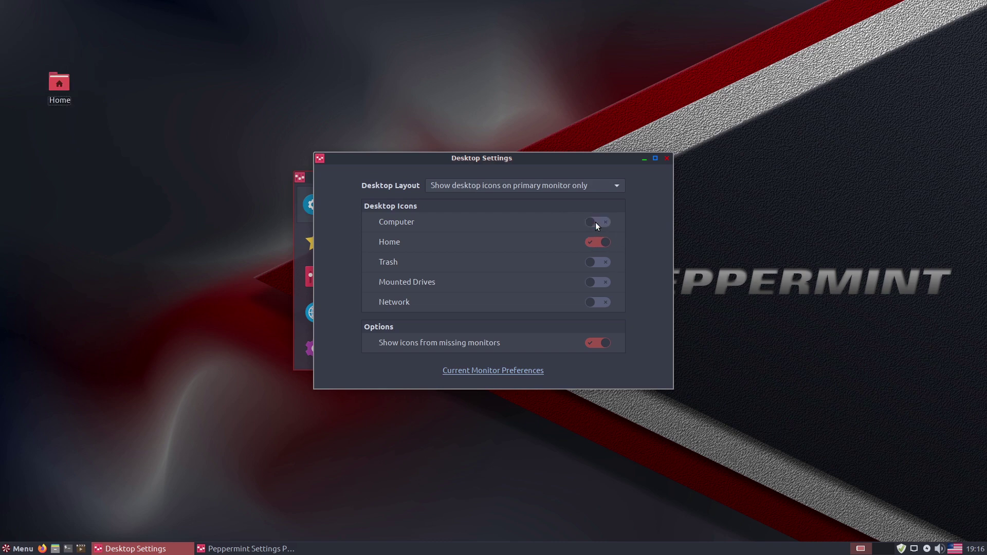
{"action": "left_click", "coordinate": [598, 262]}
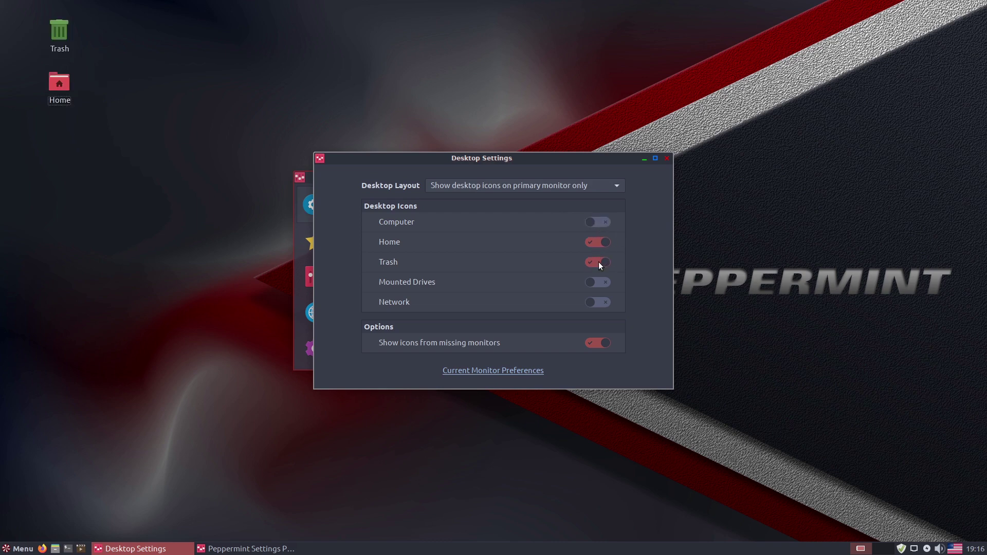
{"action": "left_click", "coordinate": [598, 303]}
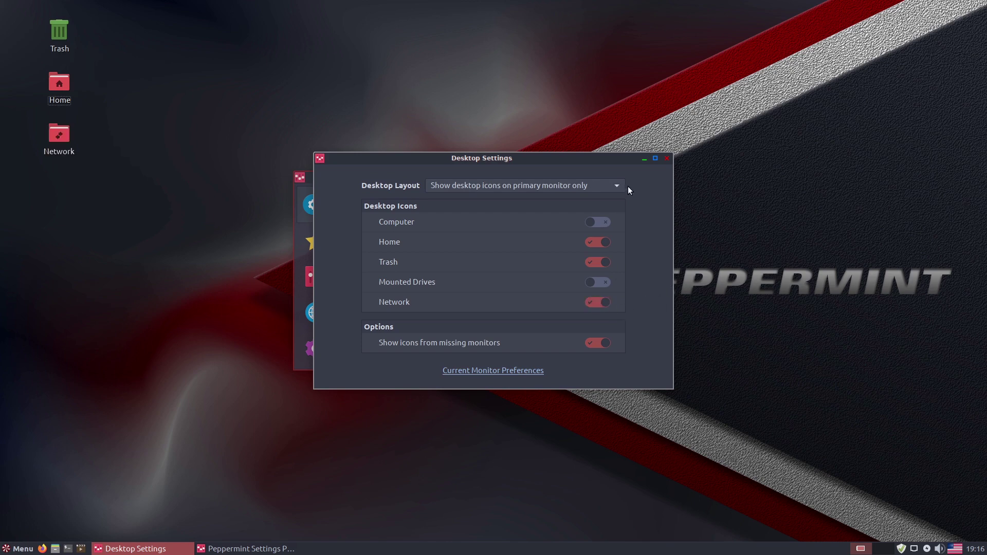
Close Desktop Settings and open Customize Look and Feel, glancing at the Color and Icon tabs
{"action": "left_click", "coordinate": [667, 159]}
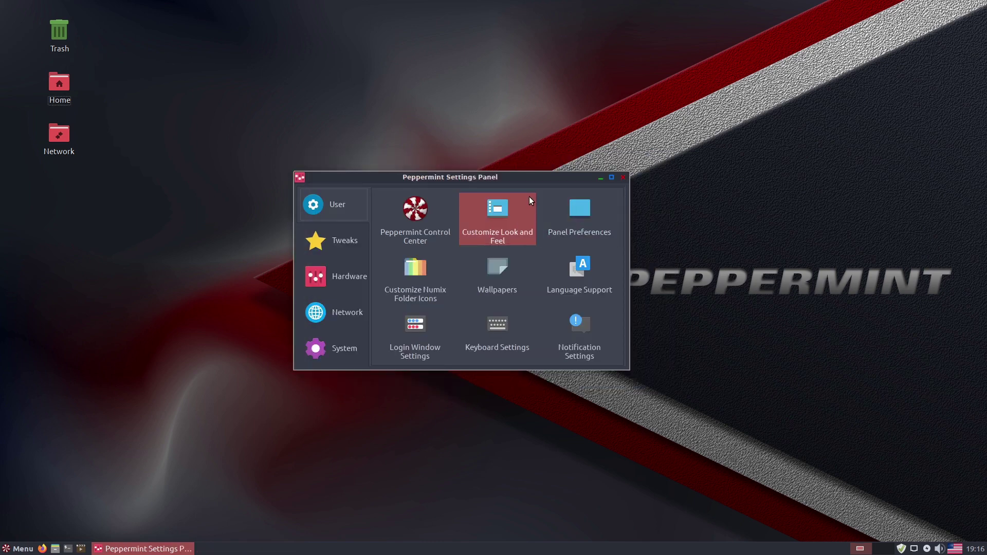
{"action": "left_click", "coordinate": [501, 217]}
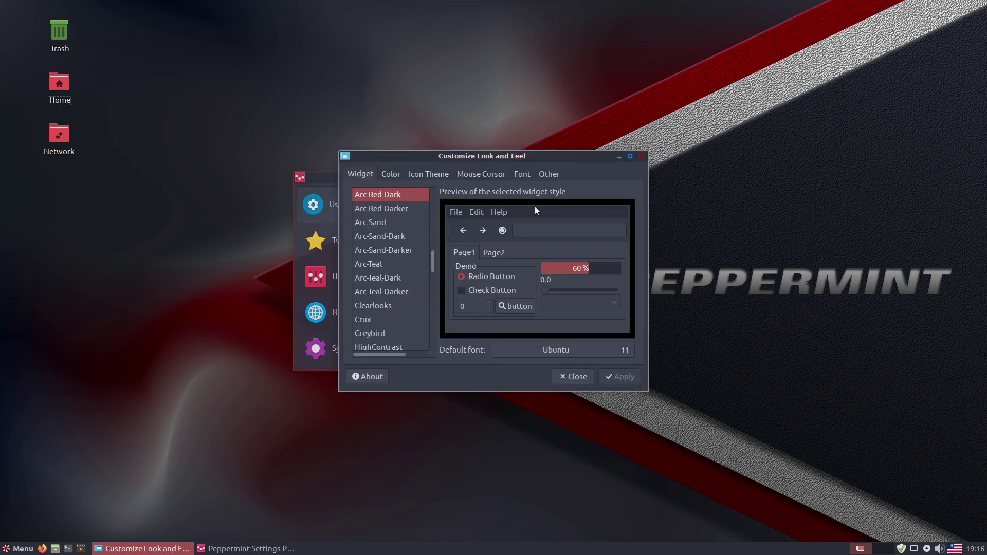
{"action": "left_click", "coordinate": [396, 174]}
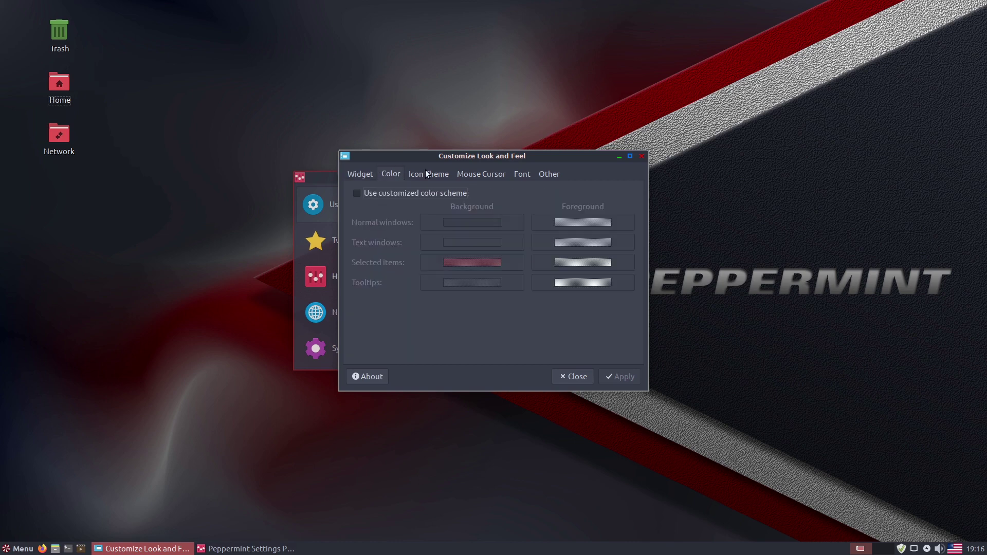
{"action": "left_click", "coordinate": [426, 173]}
{"action": "left_click", "coordinate": [361, 174]}
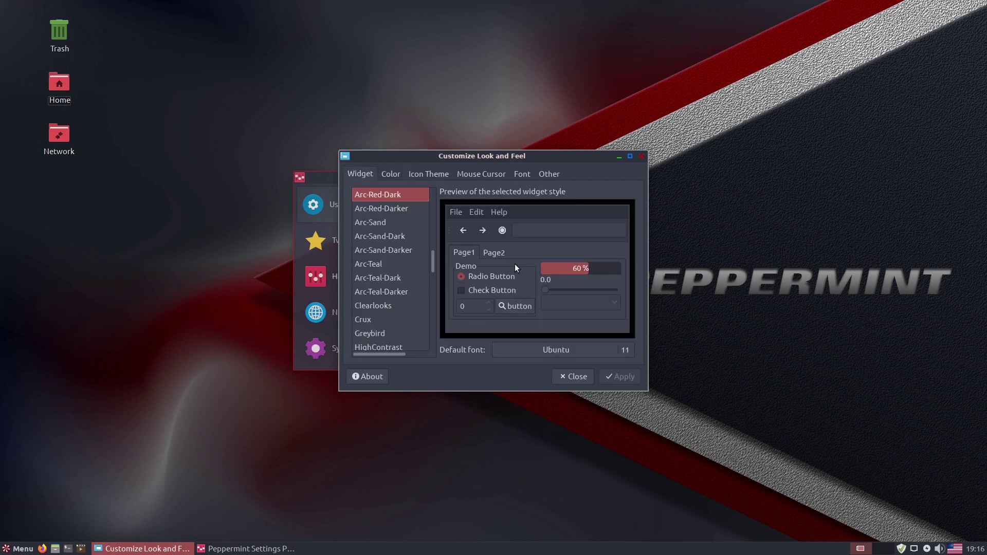
{"action": "scroll", "coordinate": [398, 263], "scroll_direction": "down", "scroll_amount": 3}
{"action": "left_click_drag", "start_coordinate": [430, 272], "coordinate": [448, 353]}
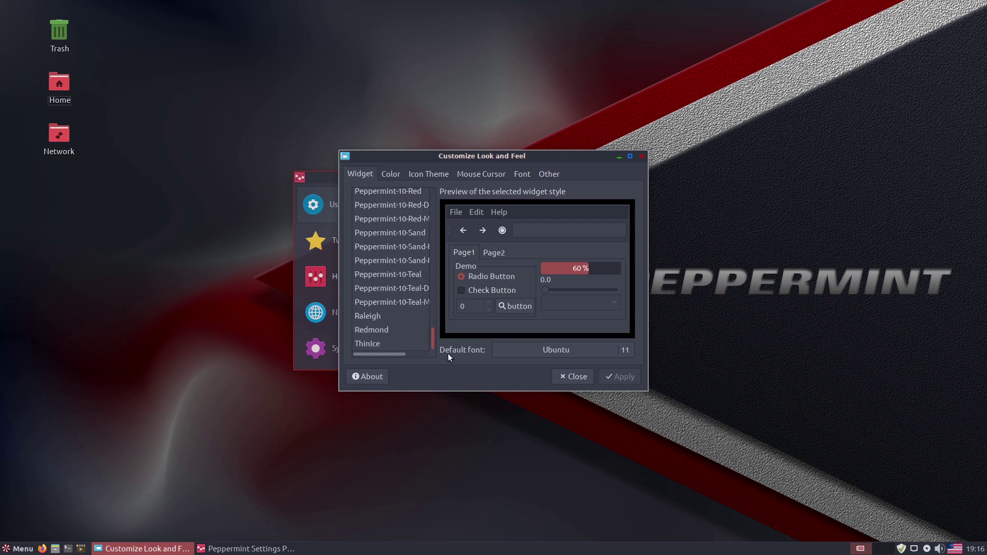
Preview Redmond, ThinIce, Peppermint-10 and Arc-Red-Darker widget themes, then apply Arc-Red-Dark and close
{"action": "left_click", "coordinate": [380, 328]}
{"action": "left_click", "coordinate": [384, 344]}
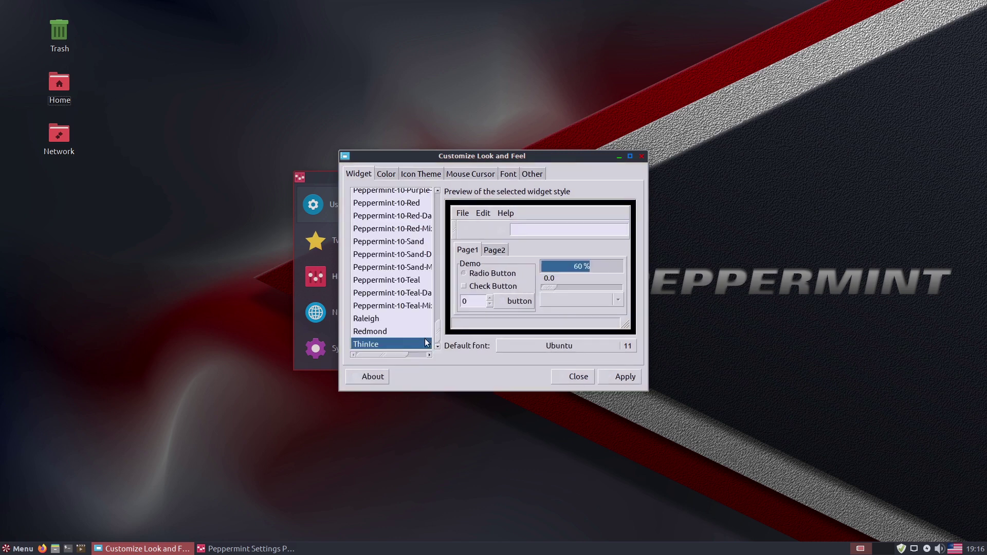
{"action": "scroll", "coordinate": [391, 282], "scroll_direction": "up", "scroll_amount": 3}
{"action": "left_click", "coordinate": [408, 248]}
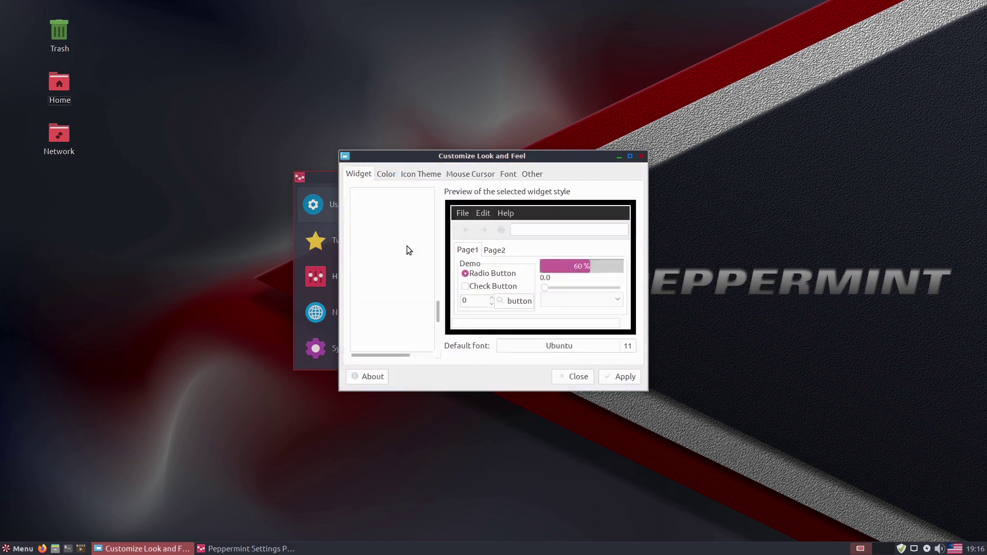
{"action": "scroll", "coordinate": [410, 235], "scroll_direction": "up", "scroll_amount": 2}
{"action": "scroll", "coordinate": [411, 234], "scroll_direction": "up", "scroll_amount": 5}
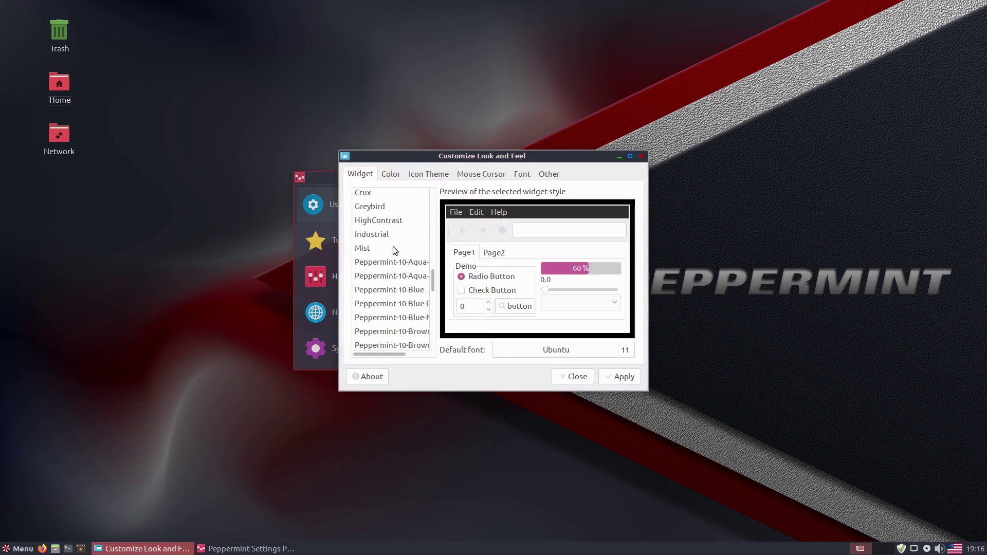
{"action": "scroll", "coordinate": [393, 247], "scroll_direction": "up", "scroll_amount": 2}
{"action": "scroll", "coordinate": [389, 213], "scroll_direction": "up", "scroll_amount": 3}
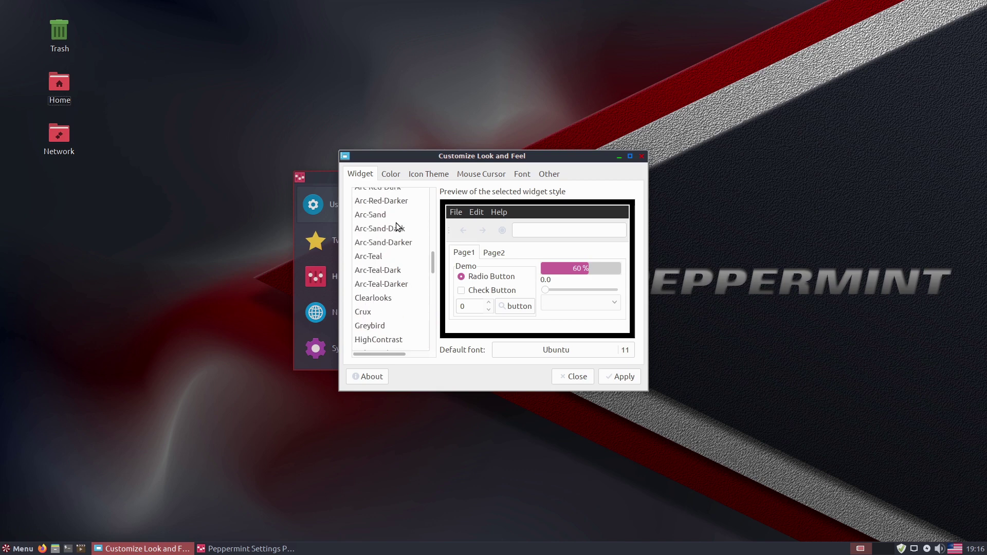
{"action": "left_click", "coordinate": [386, 201]}
{"action": "scroll", "coordinate": [389, 203], "scroll_direction": "up", "scroll_amount": 1}
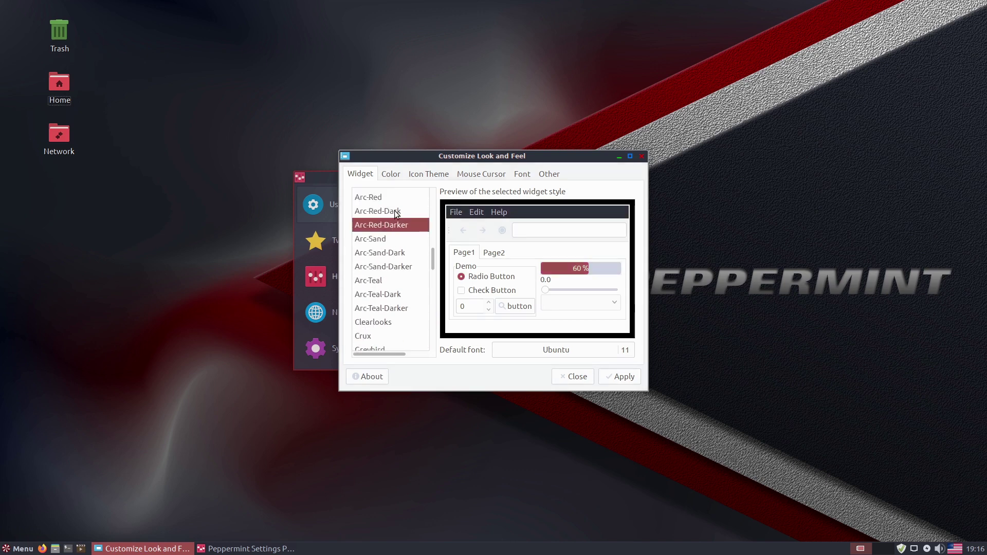
{"action": "left_click", "coordinate": [394, 210]}
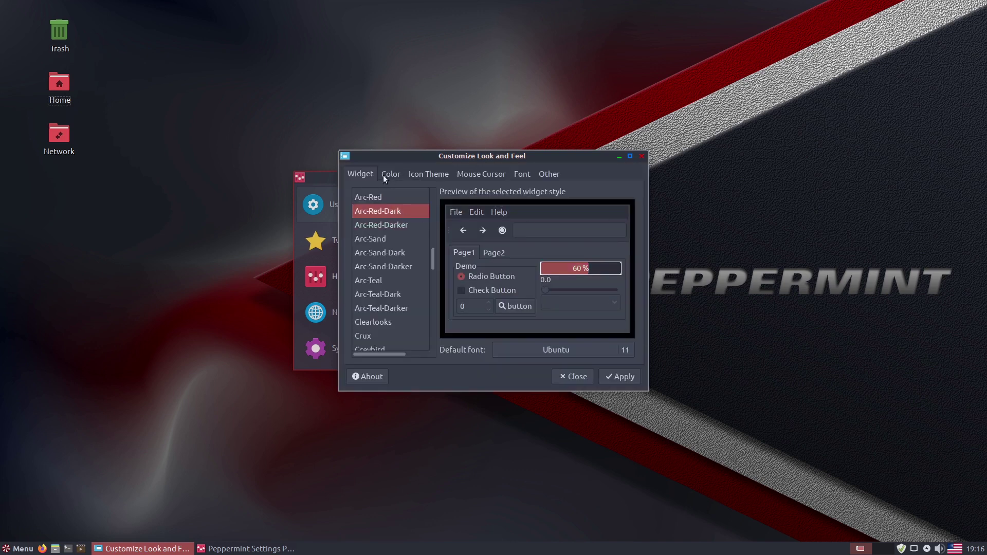
{"action": "left_click", "coordinate": [634, 378]}
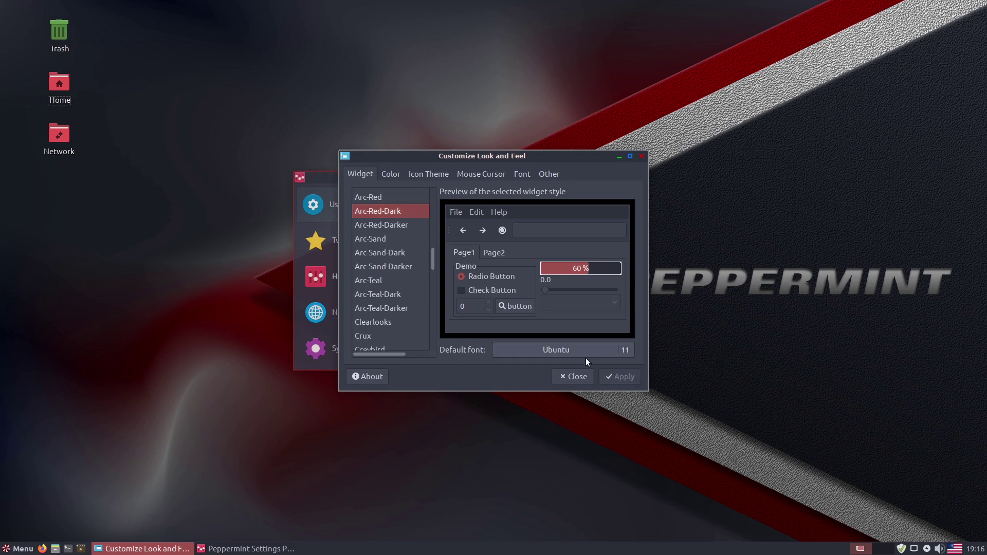
{"action": "left_click", "coordinate": [574, 377]}
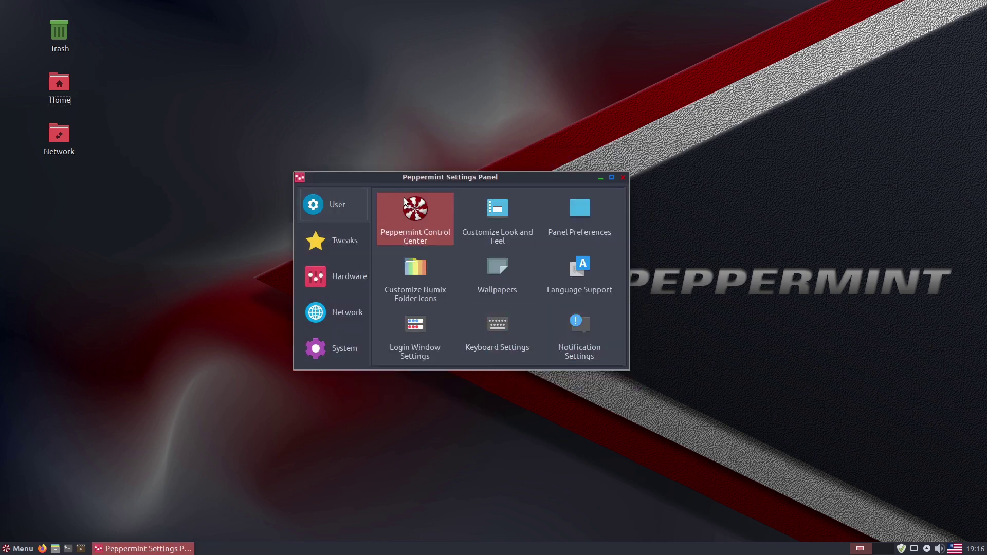
Open the panel backup and restore tool and apply the Peppermint 6 (LXDE Style) layout
{"action": "left_click", "coordinate": [574, 220]}
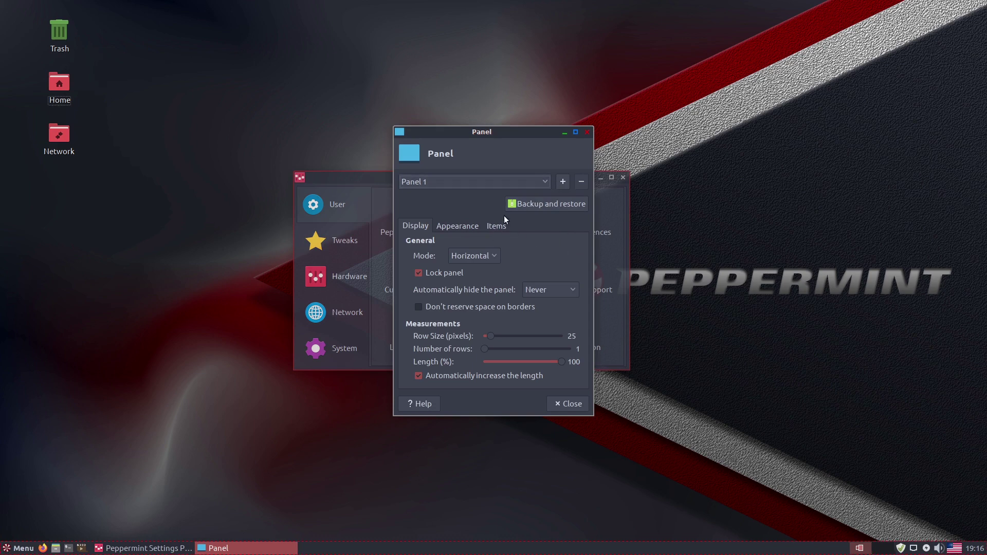
{"action": "left_click", "coordinate": [560, 202]}
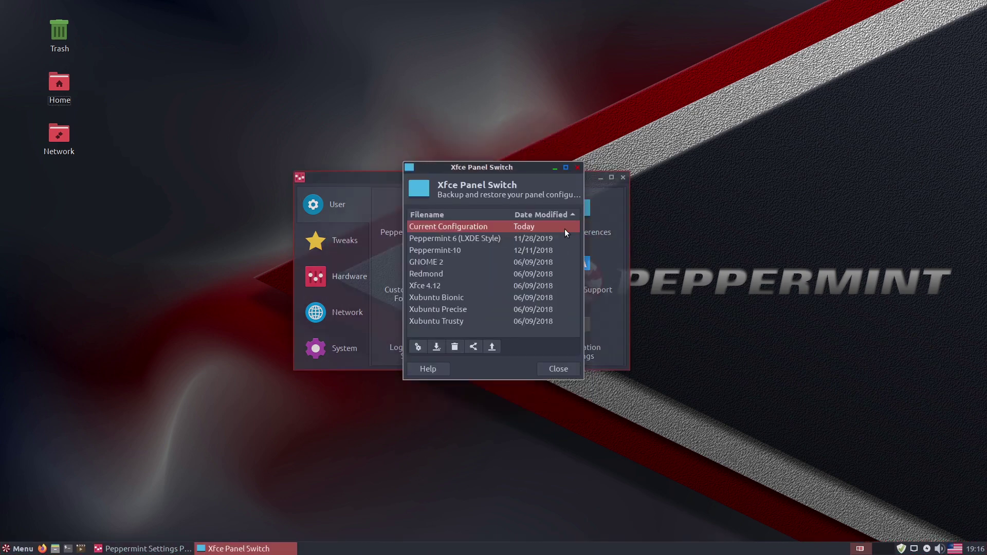
{"action": "left_click", "coordinate": [451, 239]}
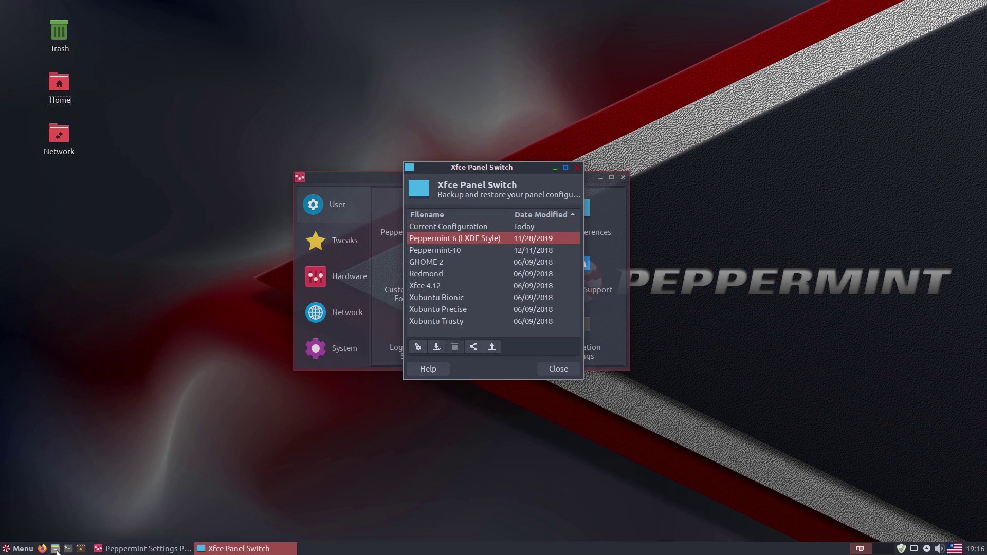
{"action": "left_click", "coordinate": [18, 549]}
{"action": "left_click", "coordinate": [18, 549]}
{"action": "left_click", "coordinate": [434, 347]}
{"action": "left_click", "coordinate": [18, 549]}
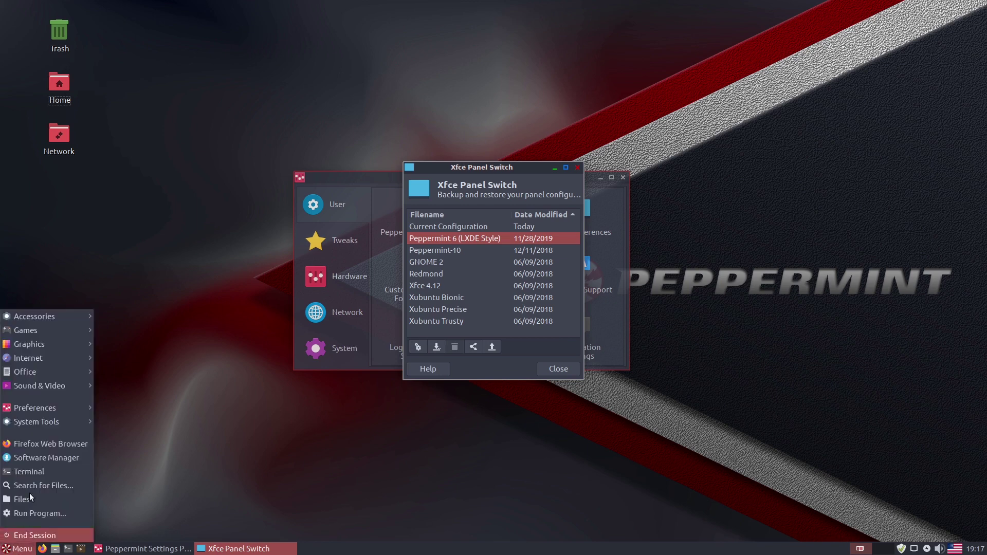
{"action": "left_click", "coordinate": [445, 253]}
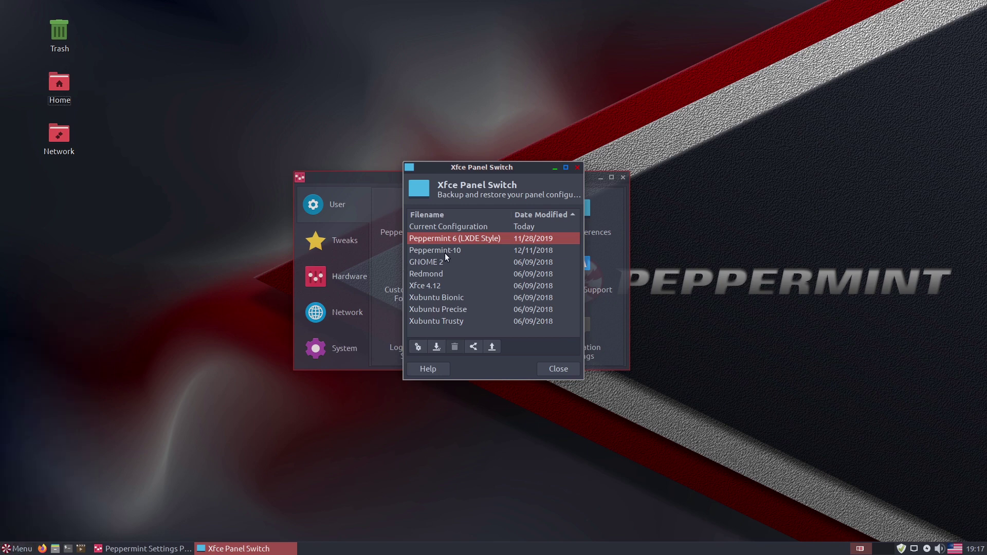
Restore the Peppermint-10 layout, then try the Redmond layout and check its start menu
{"action": "left_click", "coordinate": [445, 252]}
{"action": "left_click", "coordinate": [419, 346]}
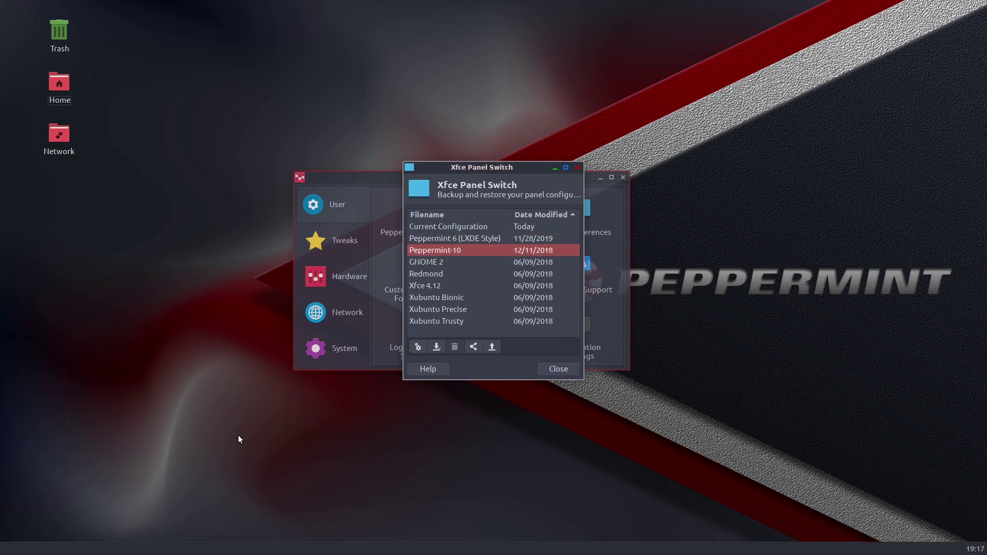
{"action": "left_click", "coordinate": [18, 548]}
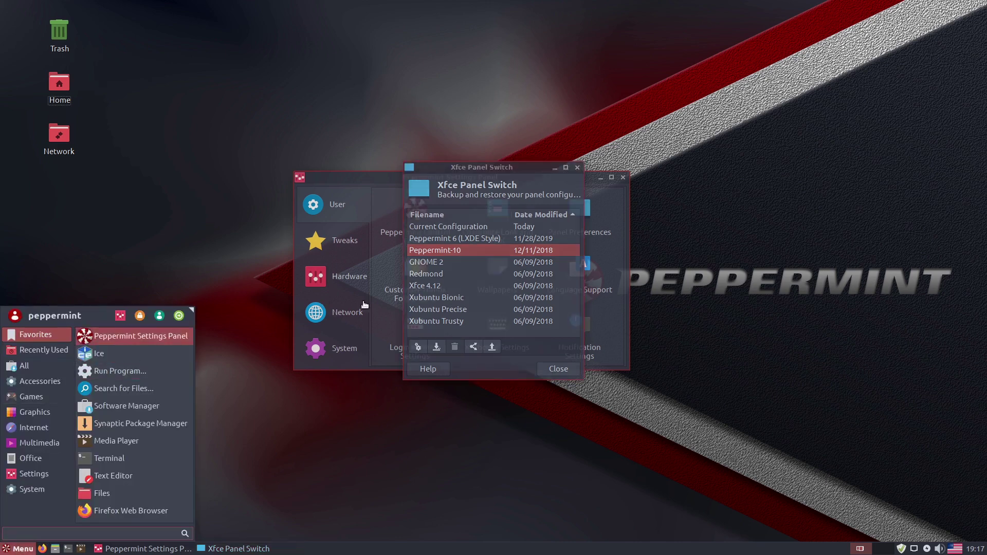
{"action": "left_click", "coordinate": [443, 278]}
{"action": "left_click", "coordinate": [435, 275]}
{"action": "left_click", "coordinate": [421, 346]}
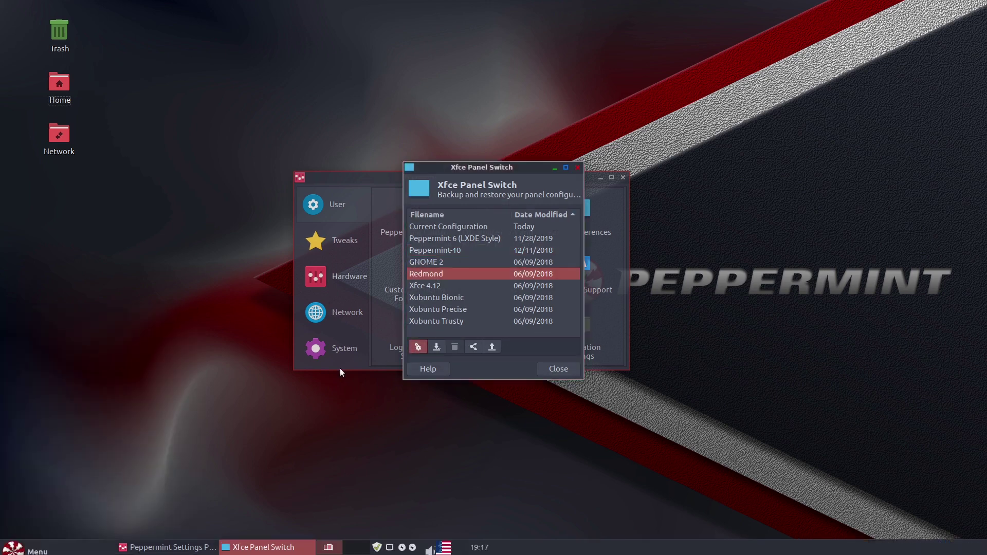
{"action": "left_click", "coordinate": [19, 549]}
{"action": "left_click", "coordinate": [19, 548]}
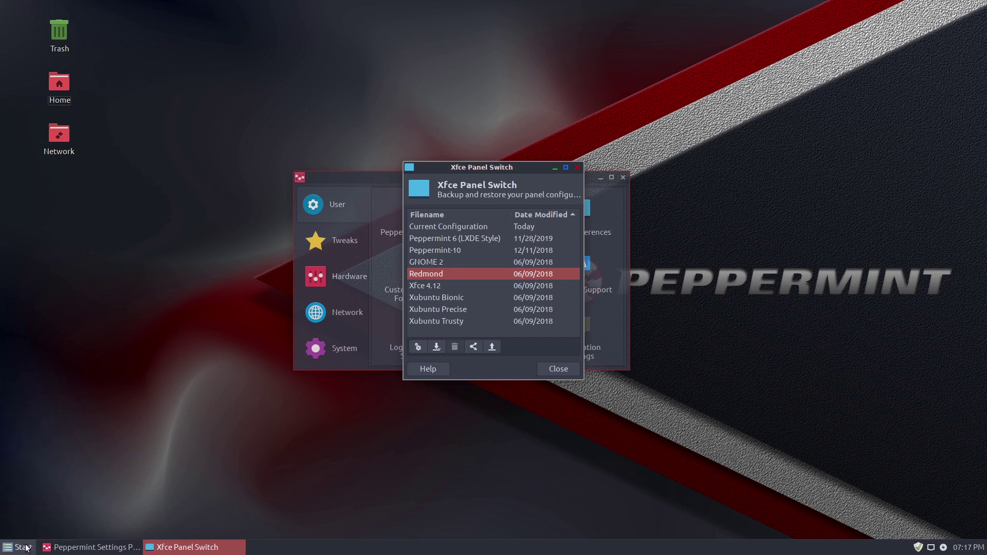
Restore the Peppermint-10 panel layout again and close the layout switcher
{"action": "left_click", "coordinate": [448, 251]}
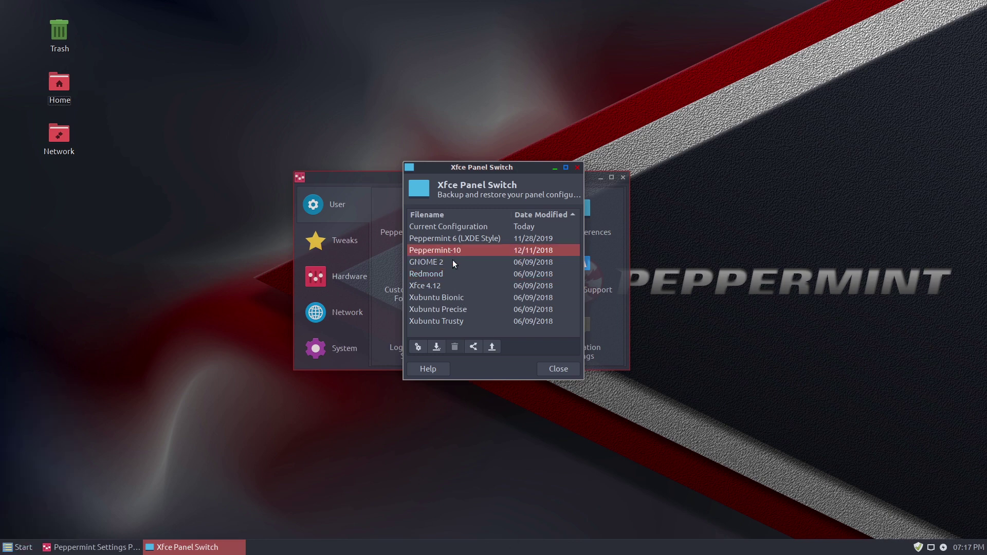
{"action": "left_click", "coordinate": [419, 347]}
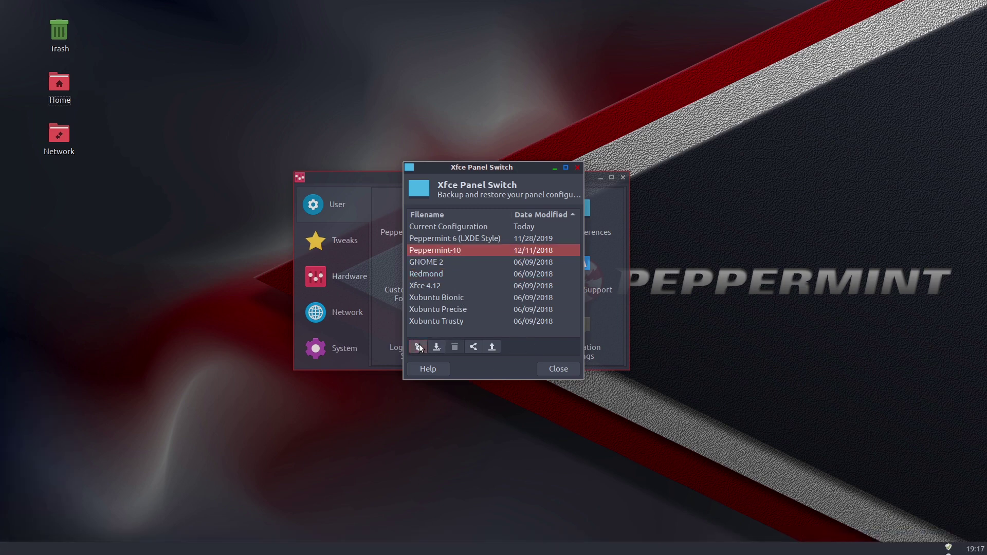
{"action": "left_click", "coordinate": [16, 550]}
{"action": "left_click", "coordinate": [16, 550]}
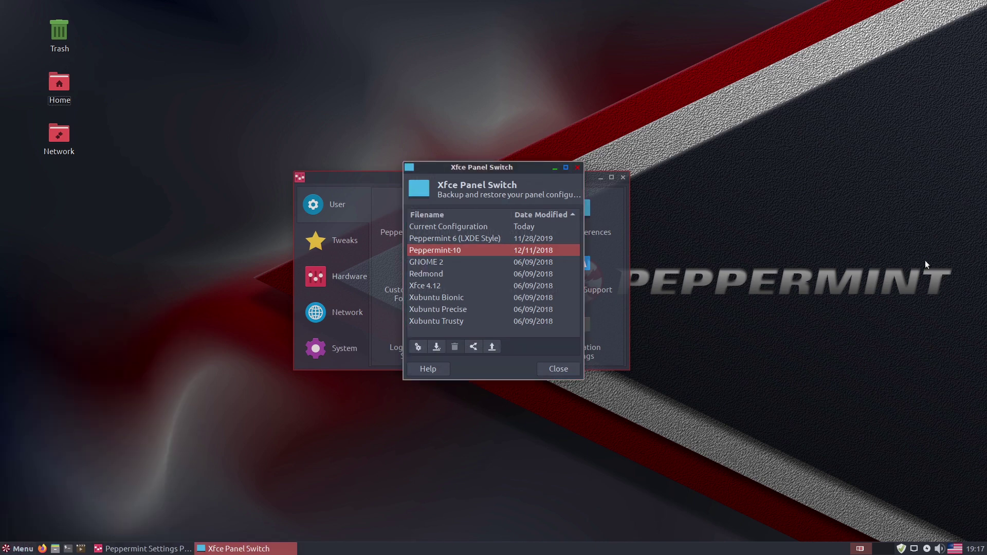
{"action": "left_click", "coordinate": [575, 168]}
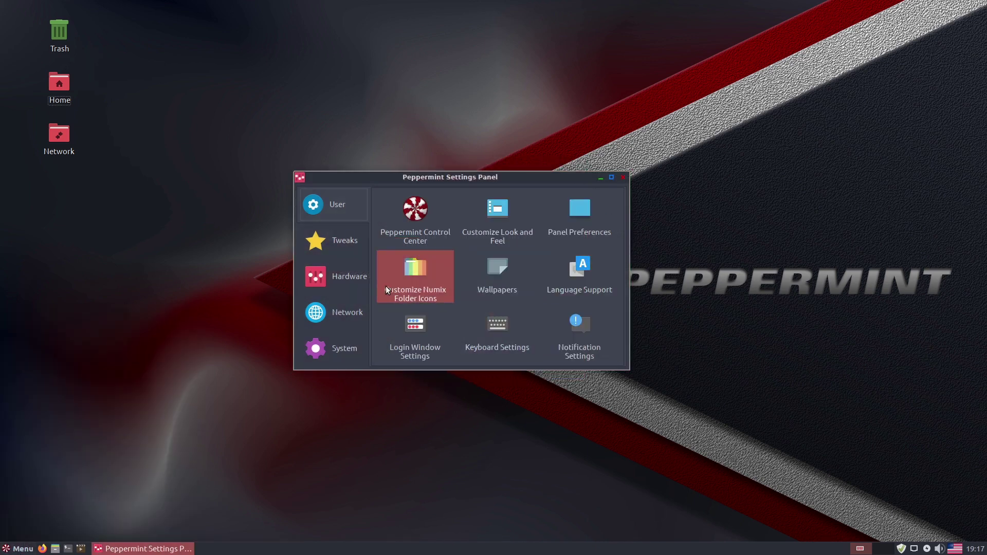
Open the Numix folder icon customizer with the password, then cancel leaving Style 6 and Default colours
{"action": "left_click", "coordinate": [416, 288]}
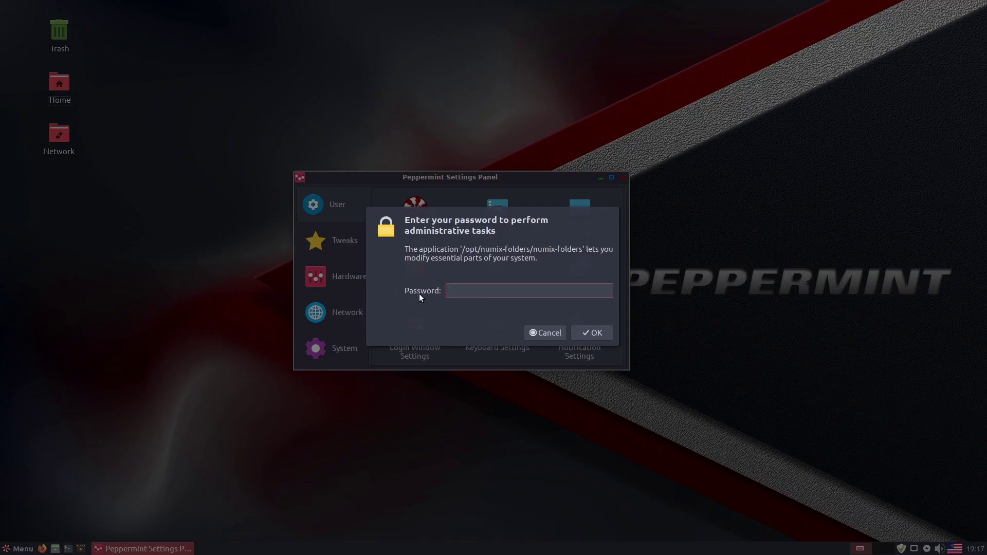
{"action": "type", "text": "***"}
{"action": "key", "text": "Return"}
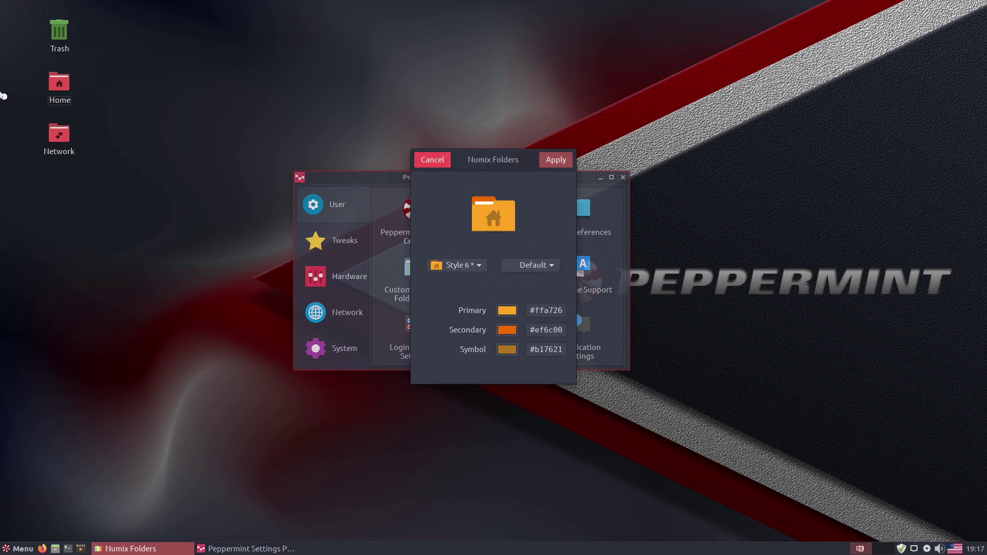
{"action": "left_click", "coordinate": [429, 160]}
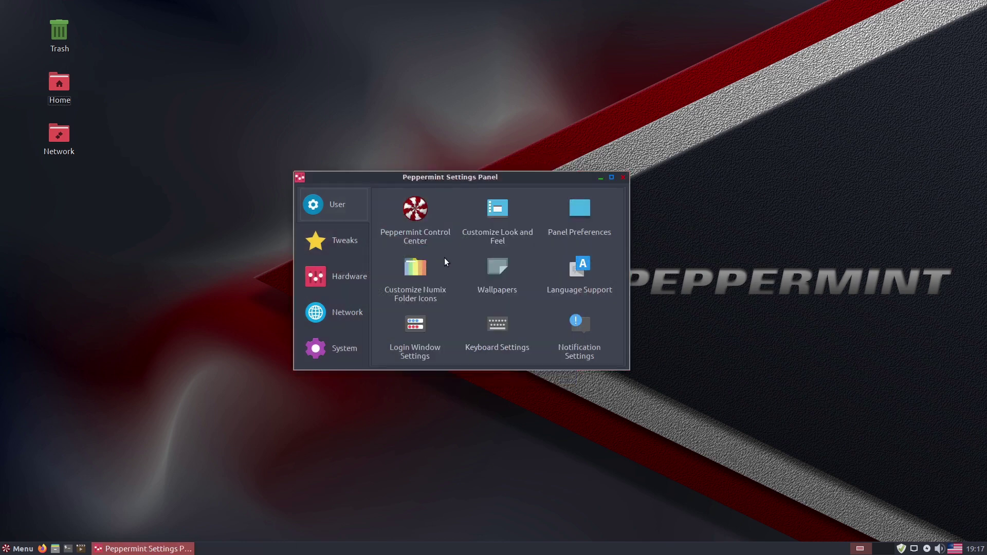
Open Wallpapers and apply Peppermint.jpg, then the Peppermint sunset image, as the background
{"action": "left_click", "coordinate": [493, 277]}
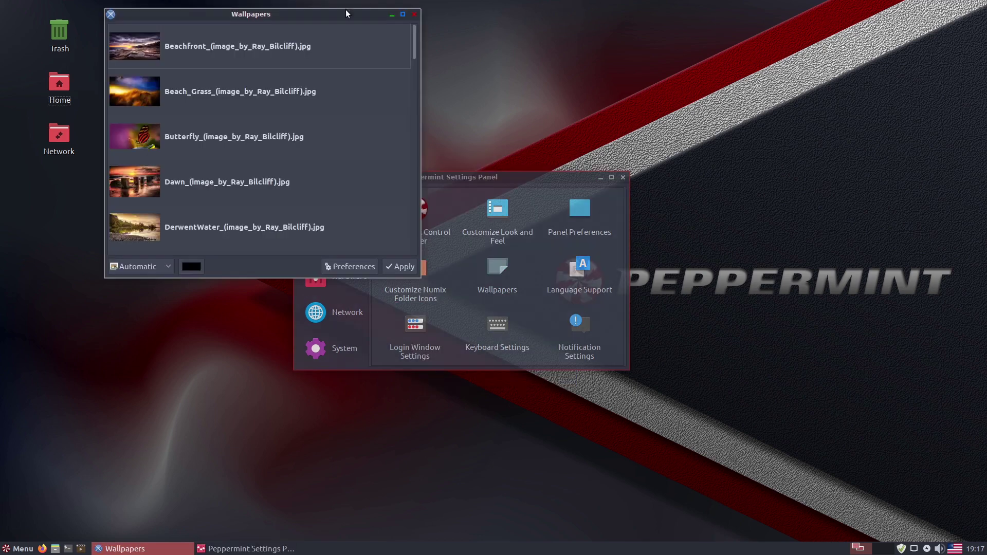
{"action": "left_click_drag", "start_coordinate": [417, 44], "coordinate": [434, 180]}
{"action": "left_click", "coordinate": [163, 98]}
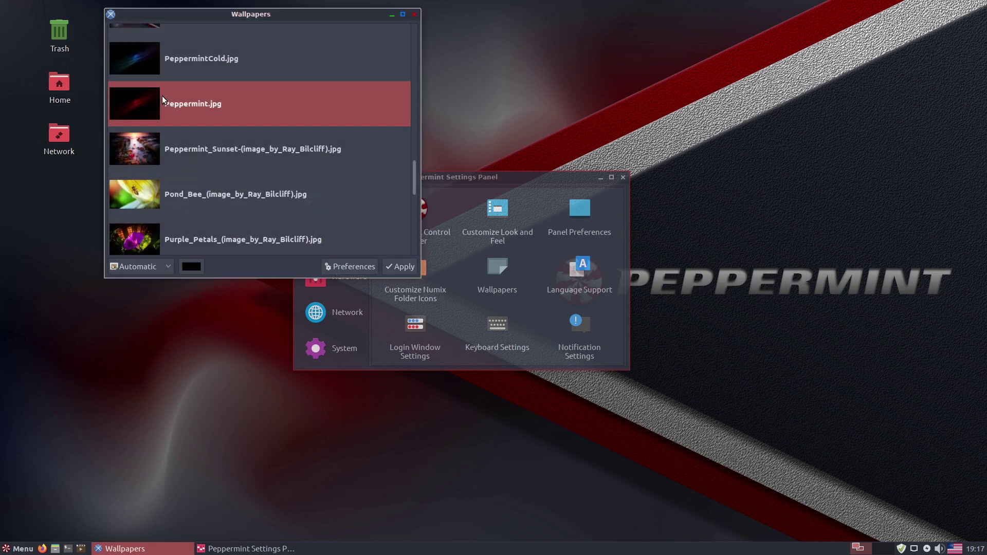
{"action": "left_click", "coordinate": [399, 262]}
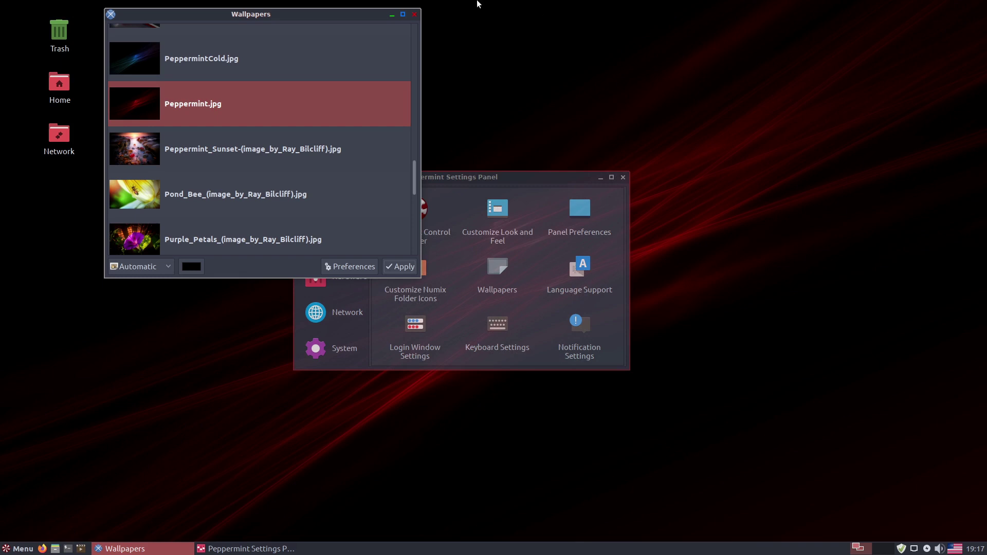
{"action": "left_click", "coordinate": [176, 149]}
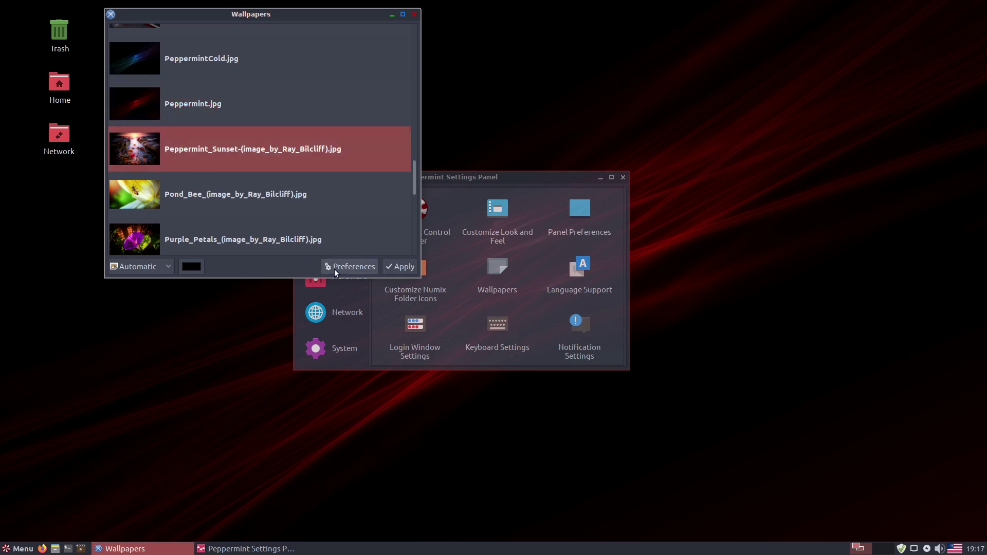
{"action": "left_click", "coordinate": [399, 266]}
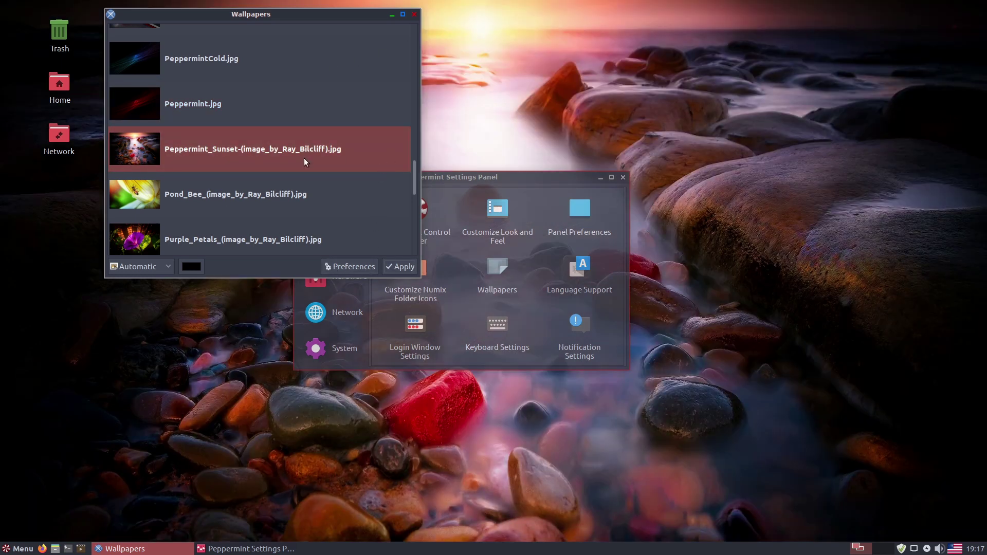
Apply Peppermint-10-Alternative.png as the desktop background
{"action": "scroll", "coordinate": [269, 184], "scroll_direction": "down", "scroll_amount": 6}
{"action": "scroll", "coordinate": [270, 200], "scroll_direction": "up", "scroll_amount": 9}
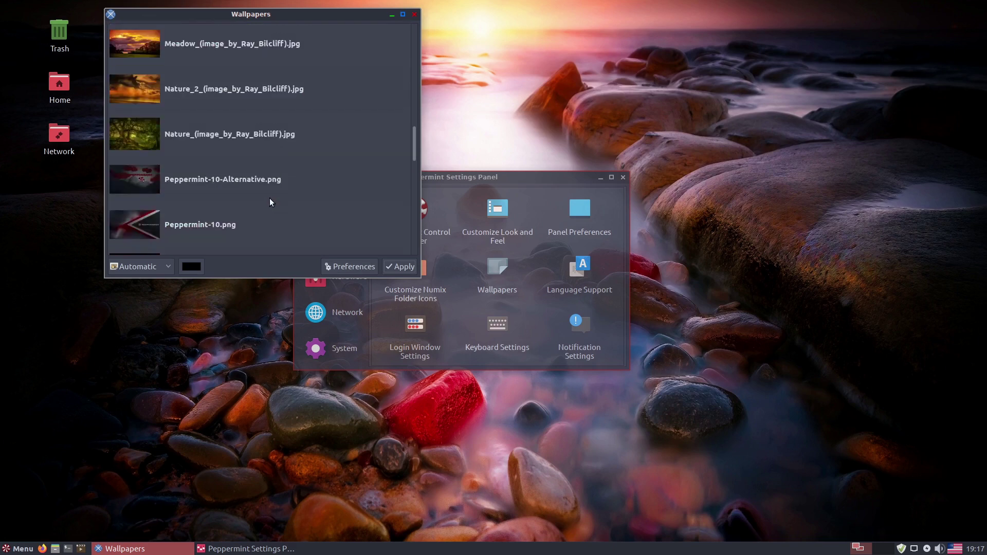
{"action": "scroll", "coordinate": [269, 198], "scroll_direction": "up", "scroll_amount": 2}
{"action": "scroll", "coordinate": [203, 206], "scroll_direction": "down", "scroll_amount": 2}
{"action": "left_click", "coordinate": [196, 178]}
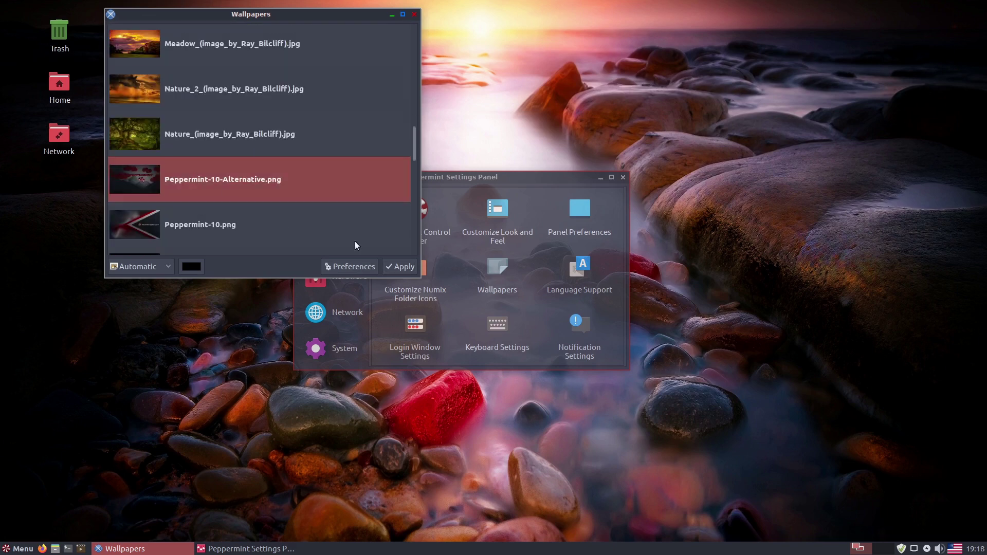
{"action": "left_click", "coordinate": [400, 262]}
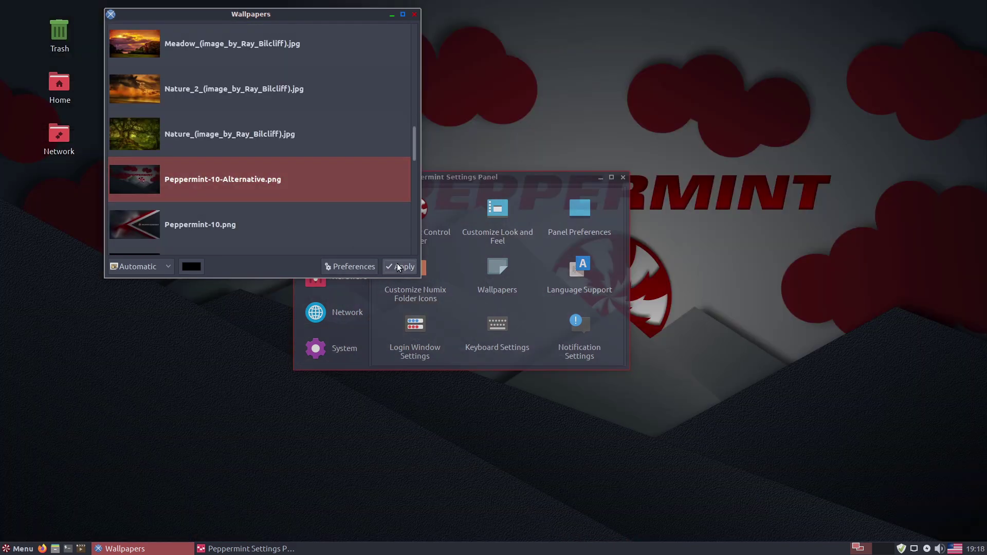
Close Wallpapers, open Tweaks, and run Advert Blocker with the password, closing its service list unchanged
{"action": "left_click", "coordinate": [415, 14]}
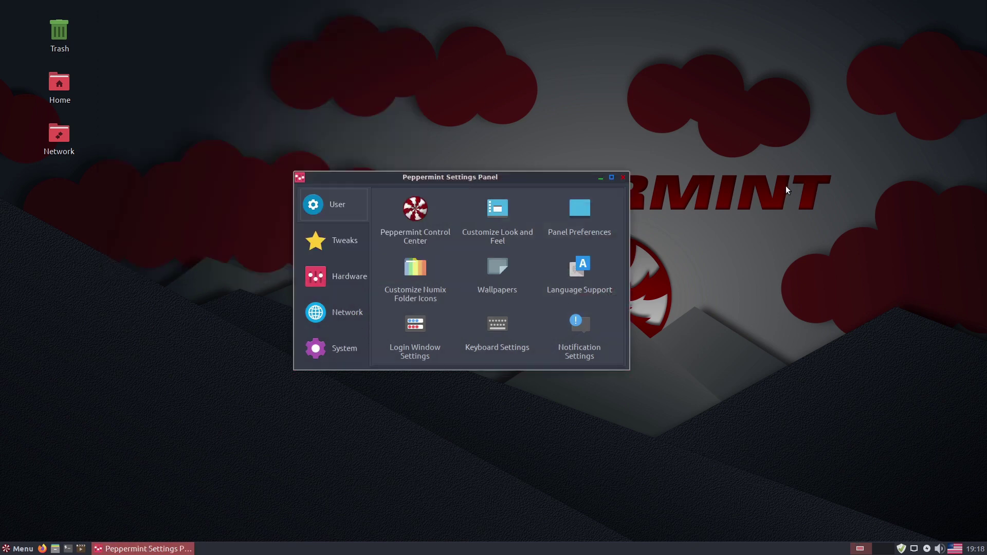
{"action": "left_click", "coordinate": [330, 242]}
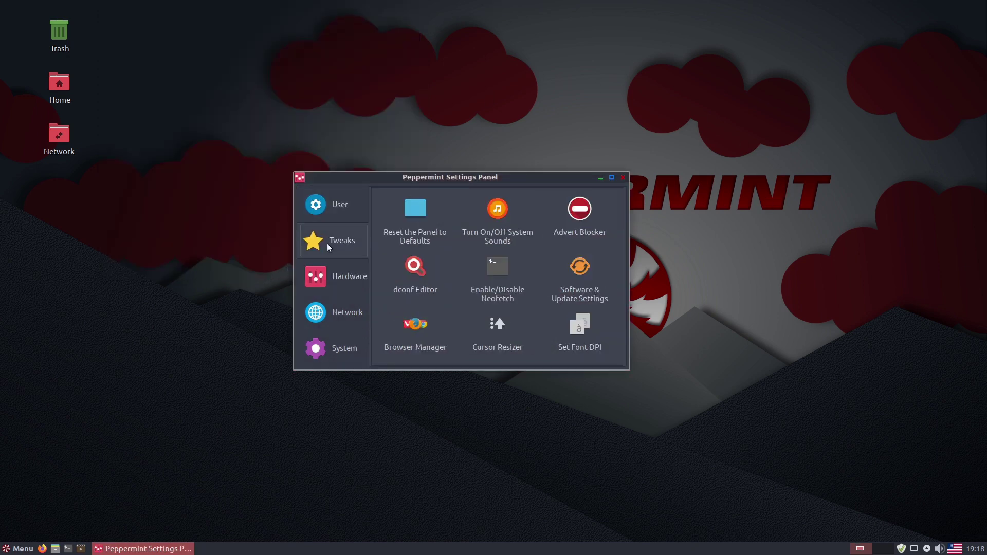
{"action": "left_click", "coordinate": [567, 209]}
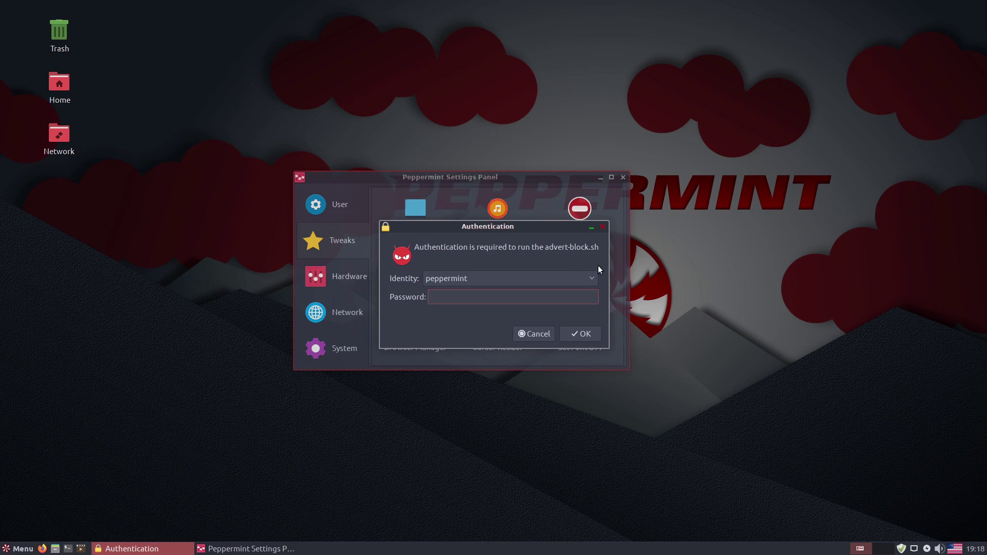
{"action": "type", "text": "***"}
{"action": "key", "text": "Return"}
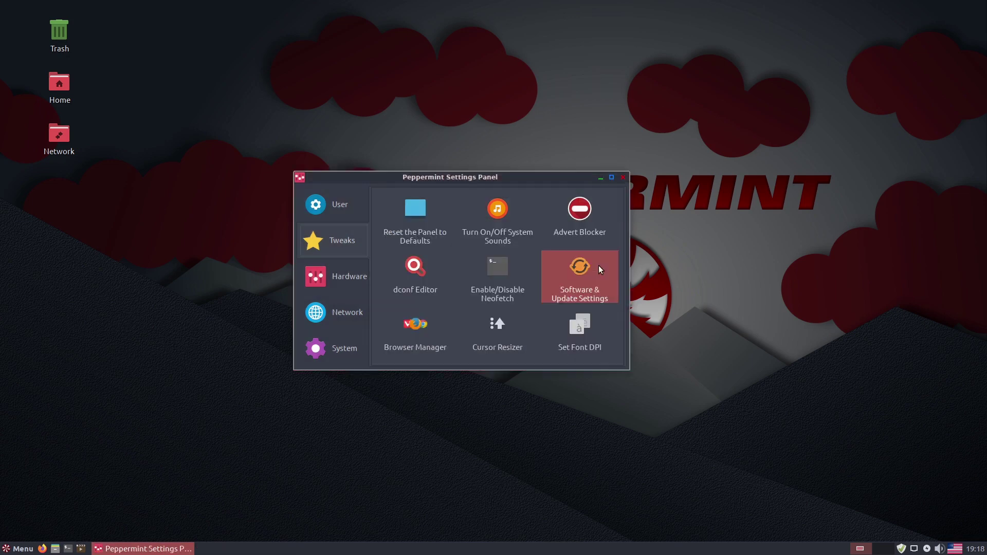
{"action": "left_click", "coordinate": [633, 327]}
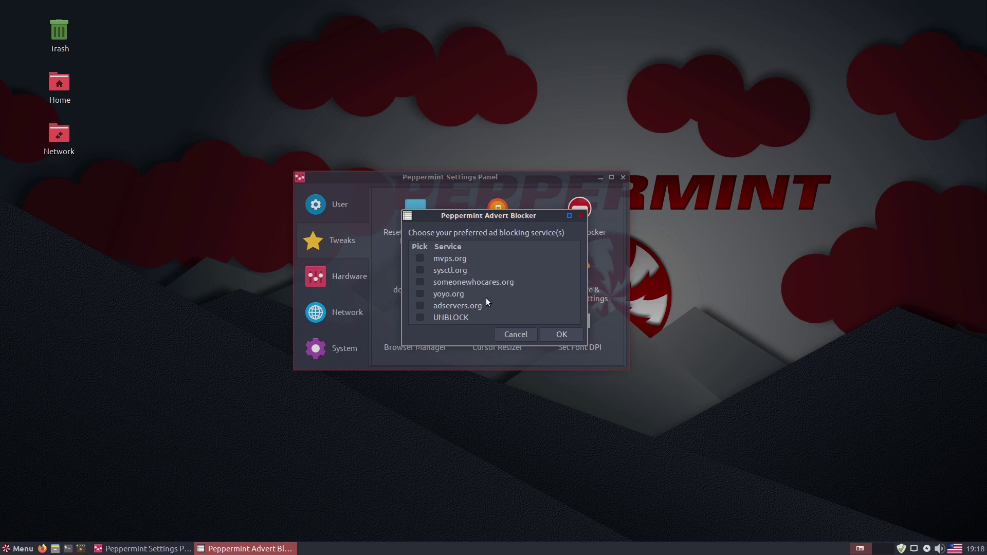
{"action": "left_click", "coordinate": [580, 214]}
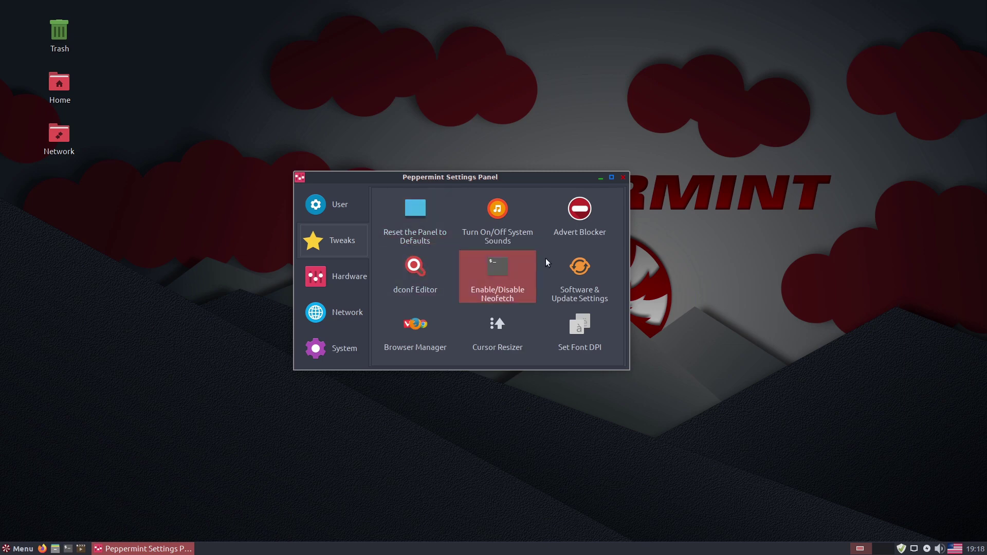
Open the Web Browser Manager, then briefly launch Ice from the Favorites menu and close it
{"action": "left_click", "coordinate": [416, 339]}
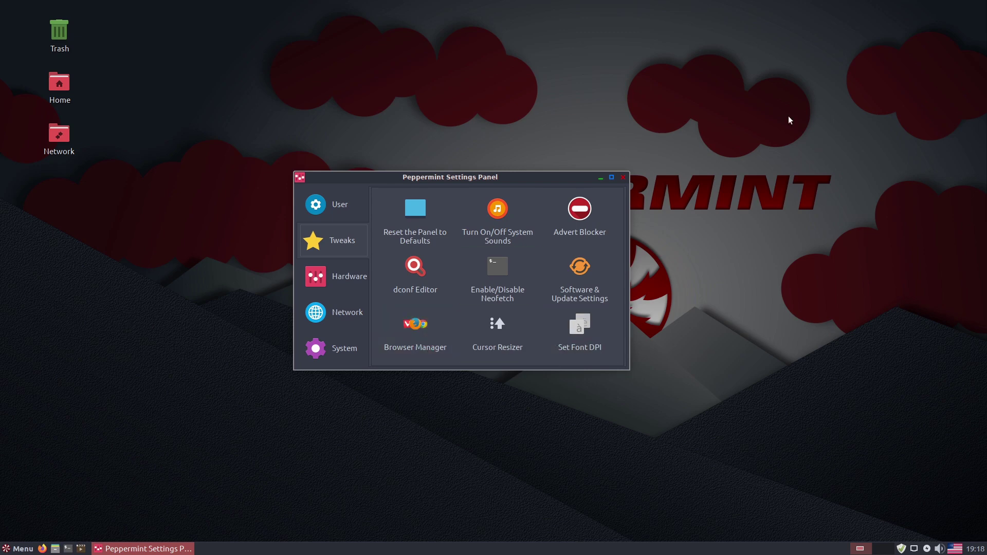
{"action": "left_click_drag", "start_coordinate": [184, 8], "coordinate": [648, 152]}
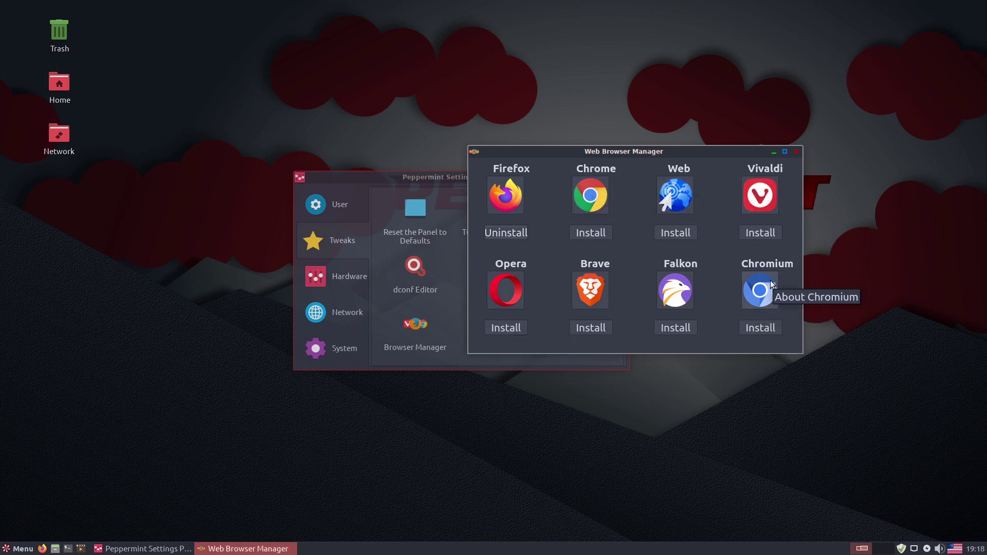
{"action": "left_click", "coordinate": [7, 547]}
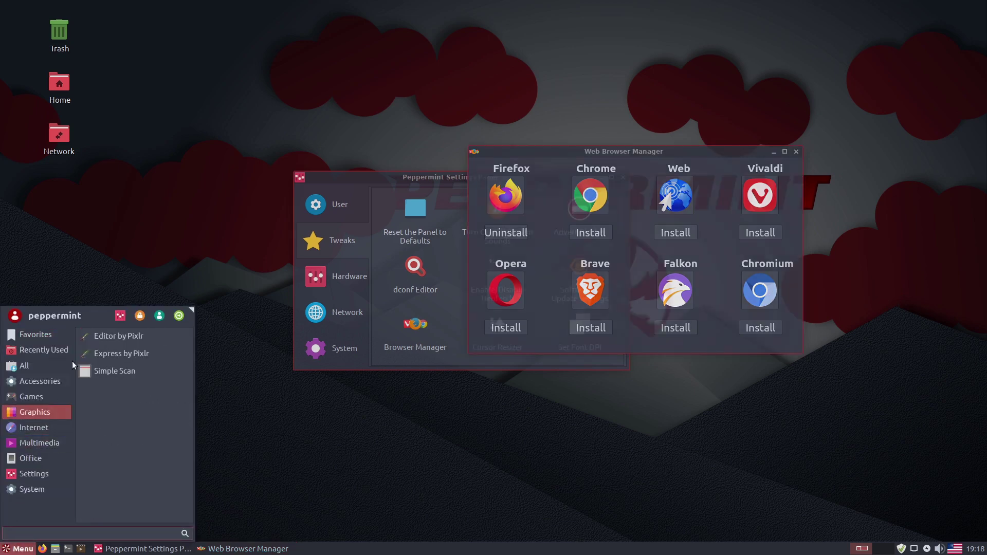
{"action": "left_click", "coordinate": [42, 334]}
{"action": "left_click", "coordinate": [117, 352]}
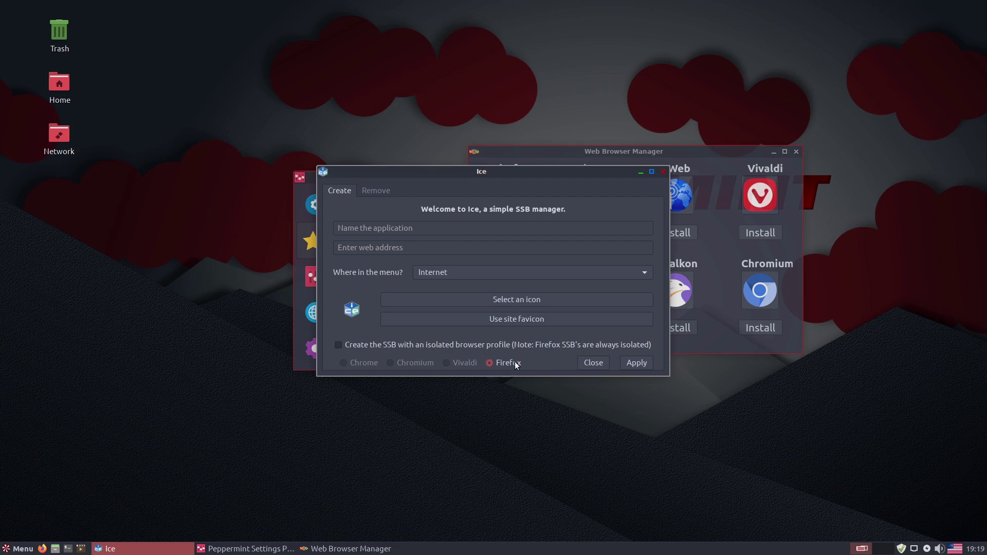
{"action": "left_click", "coordinate": [663, 171]}
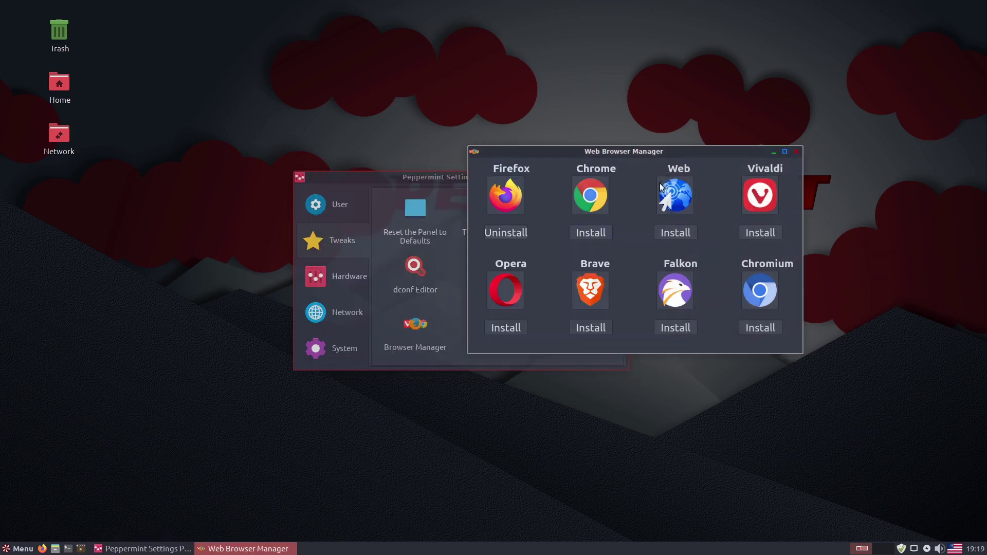
Install Vivaldi, authorizing with the password and accepting its EULA
{"action": "left_click", "coordinate": [774, 234]}
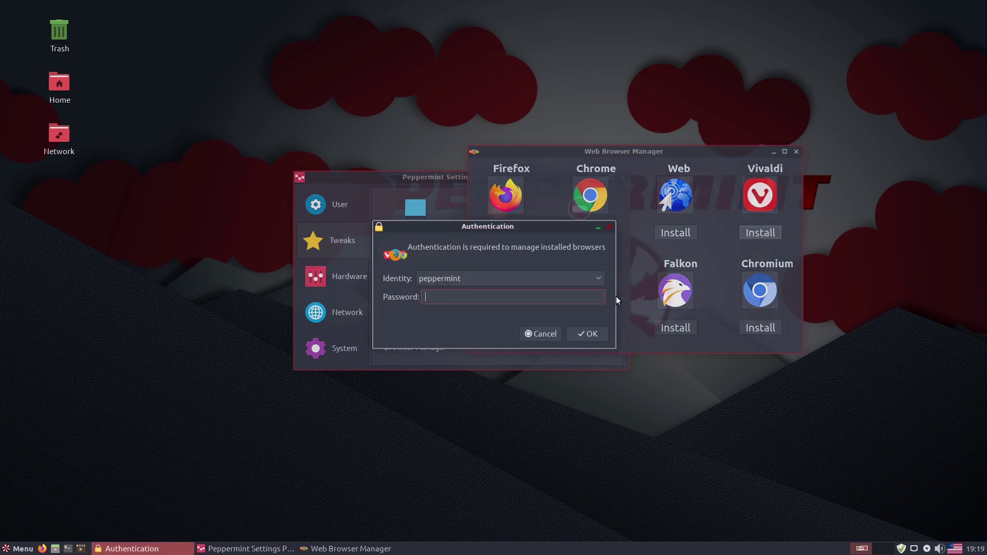
{"action": "key", "text": "Return"}
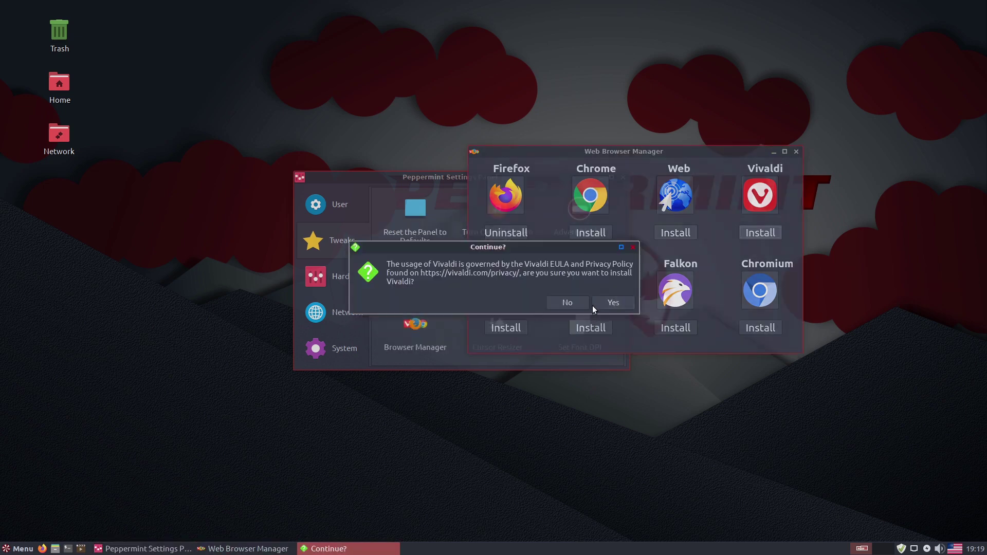
{"action": "left_click", "coordinate": [609, 302]}
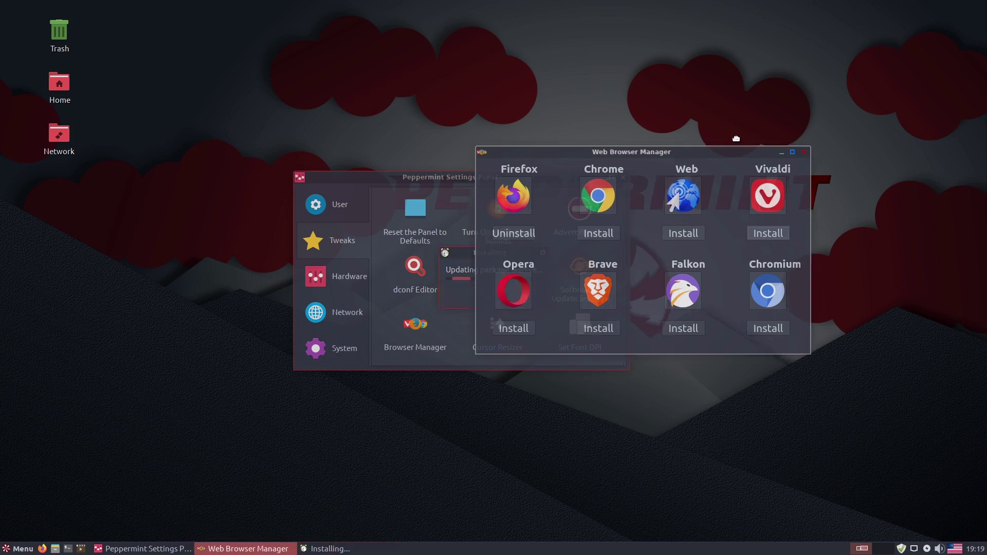
{"action": "left_click_drag", "start_coordinate": [501, 180], "coordinate": [346, 135]}
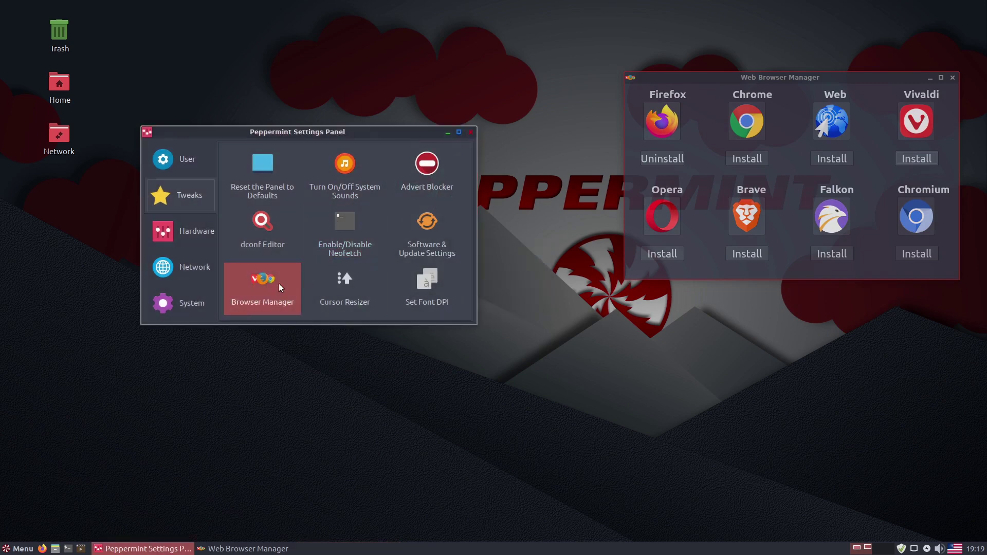
Set the cursor size to 2 and apply it while checking the Vivaldi install progress
{"action": "left_click", "coordinate": [342, 286]}
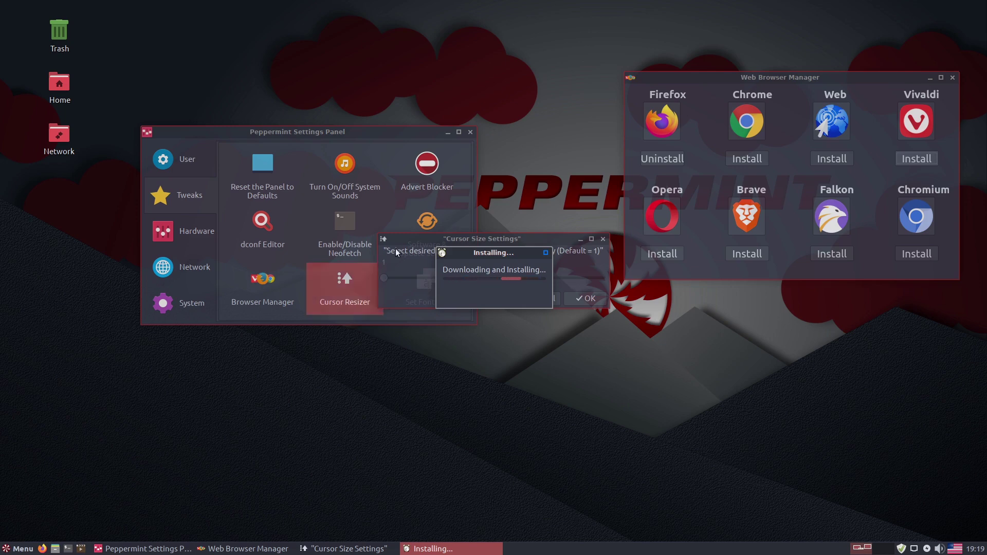
{"action": "left_click_drag", "start_coordinate": [406, 236], "coordinate": [300, 188]}
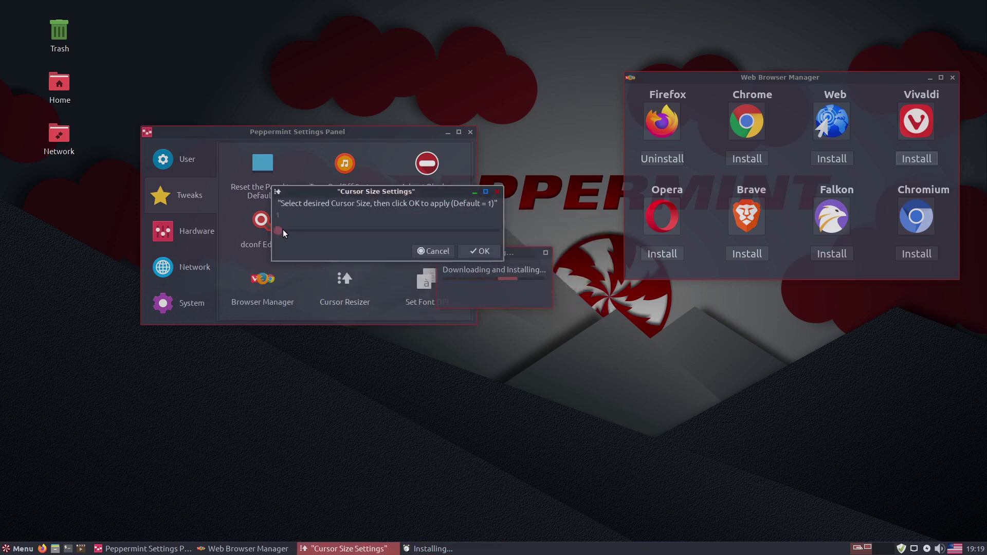
{"action": "left_click", "coordinate": [522, 249]}
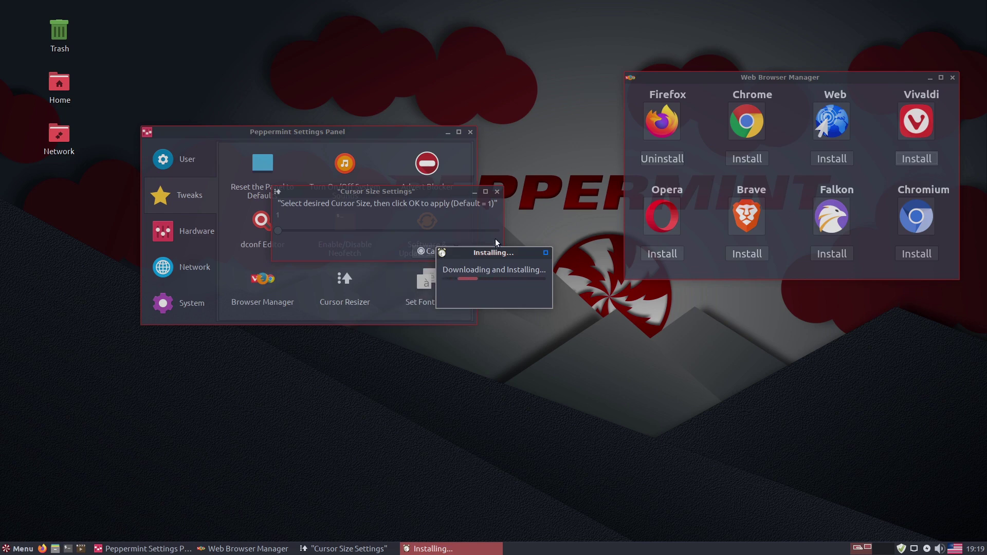
{"action": "left_click", "coordinate": [349, 549]}
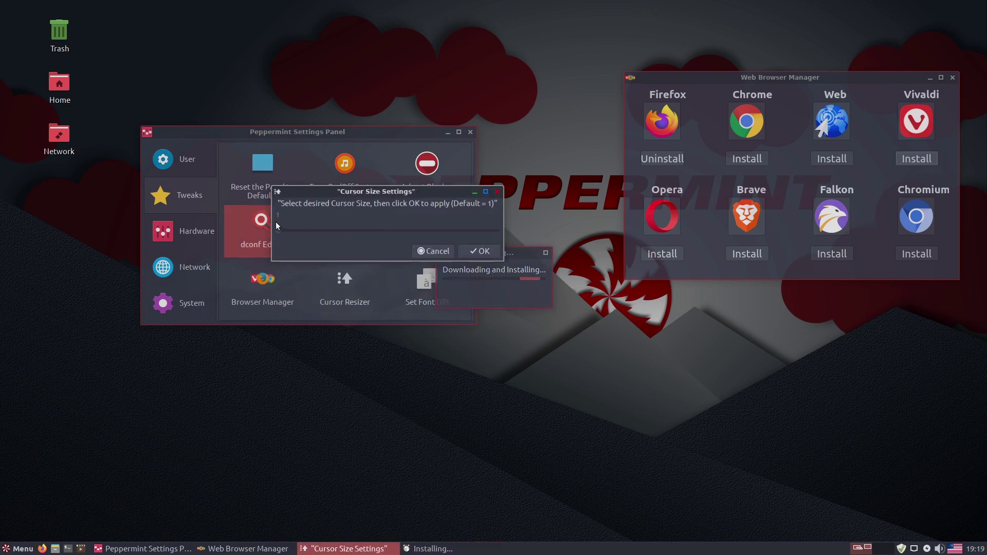
{"action": "left_click_drag", "start_coordinate": [296, 232], "coordinate": [365, 229]}
{"action": "left_click", "coordinate": [478, 252]}
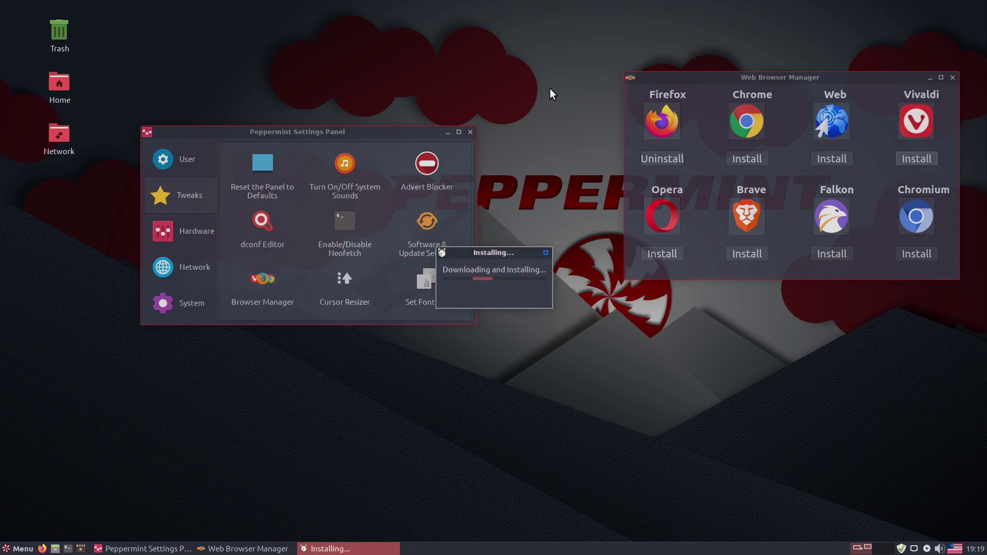
Adjust the cursor size again, dismiss the Vivaldi installed notice, and close the cursor settings
{"action": "left_click", "coordinate": [350, 286]}
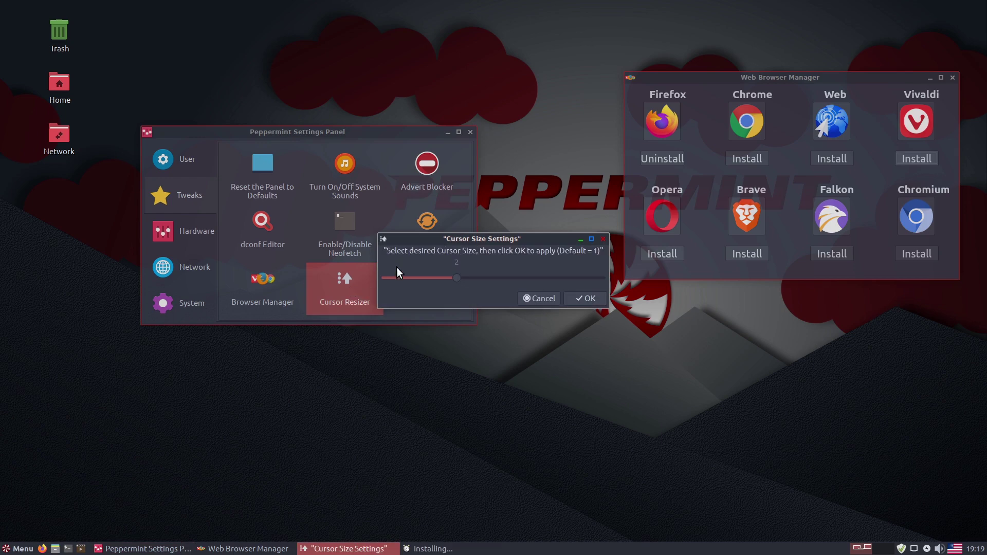
{"action": "left_click_drag", "start_coordinate": [482, 274], "coordinate": [541, 275]}
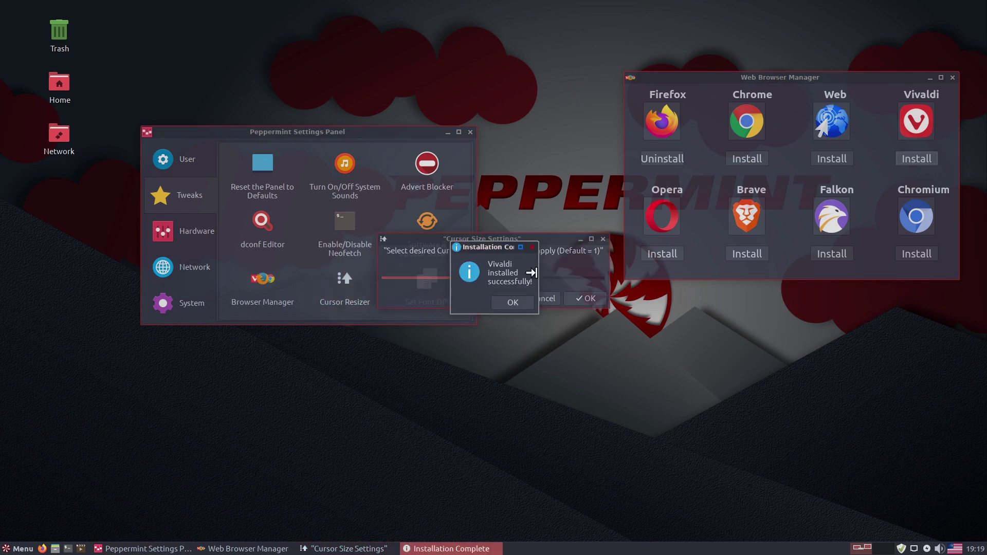
{"action": "left_click", "coordinate": [506, 304]}
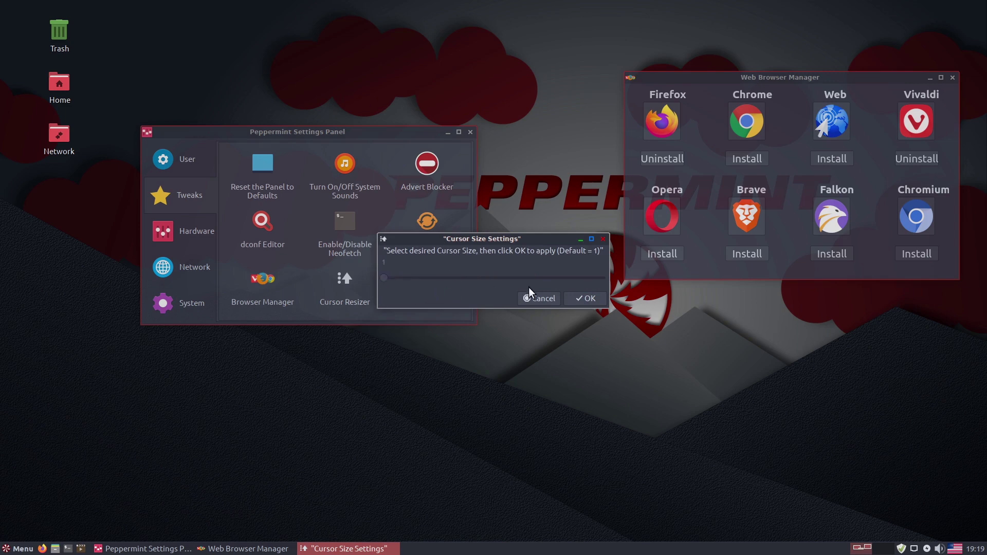
{"action": "left_click", "coordinate": [575, 301]}
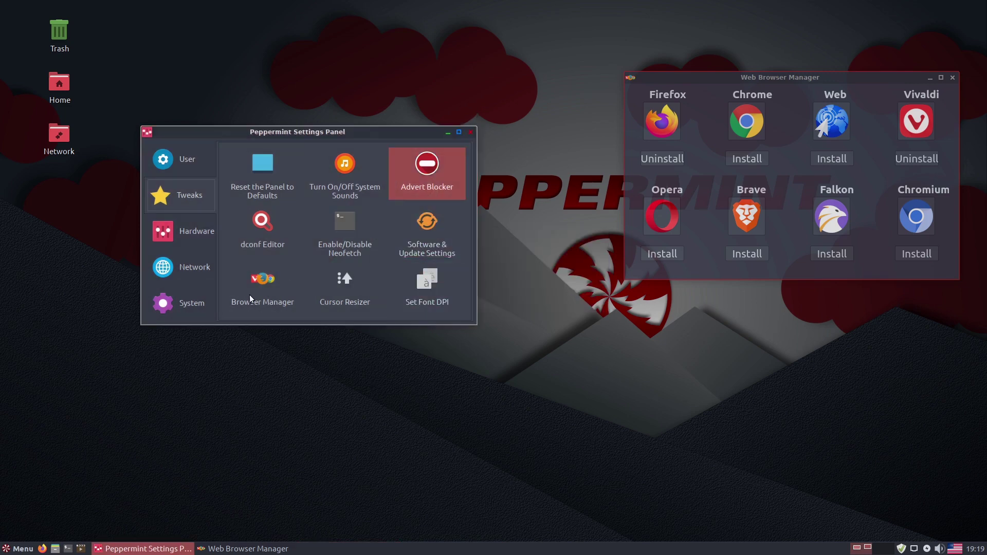
Check the menu's Internet category to confirm Vivaldi is listed
{"action": "left_click", "coordinate": [19, 549]}
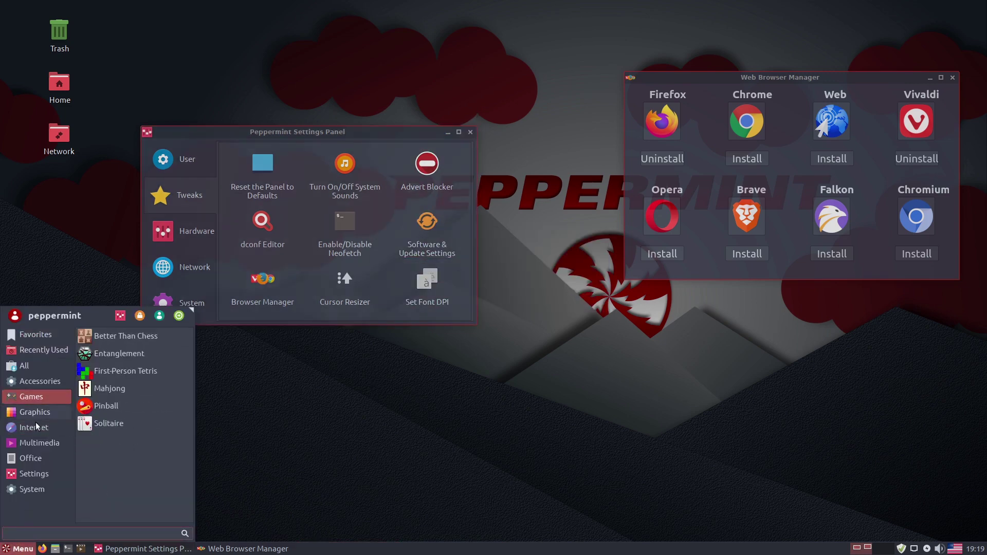
{"action": "left_click", "coordinate": [36, 426]}
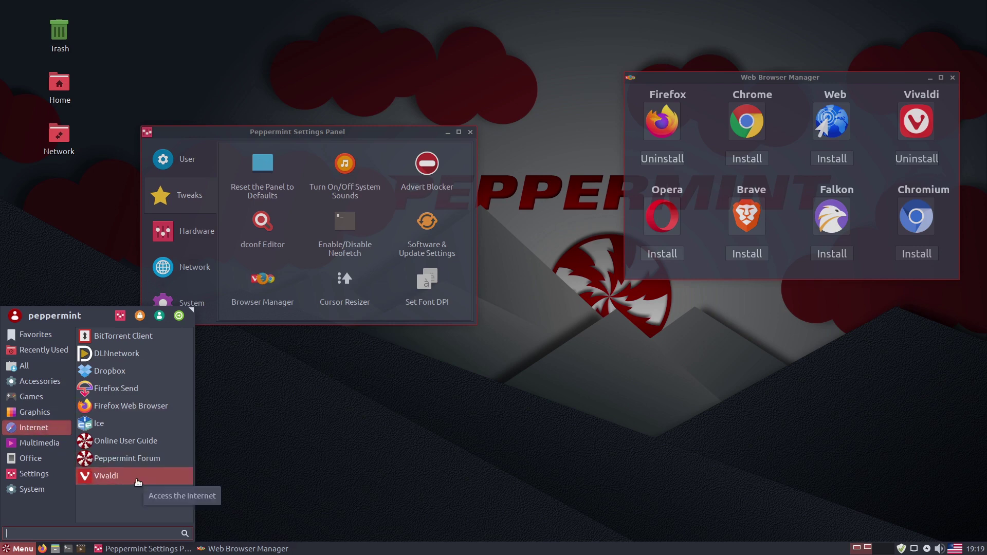
{"action": "left_click", "coordinate": [434, 456]}
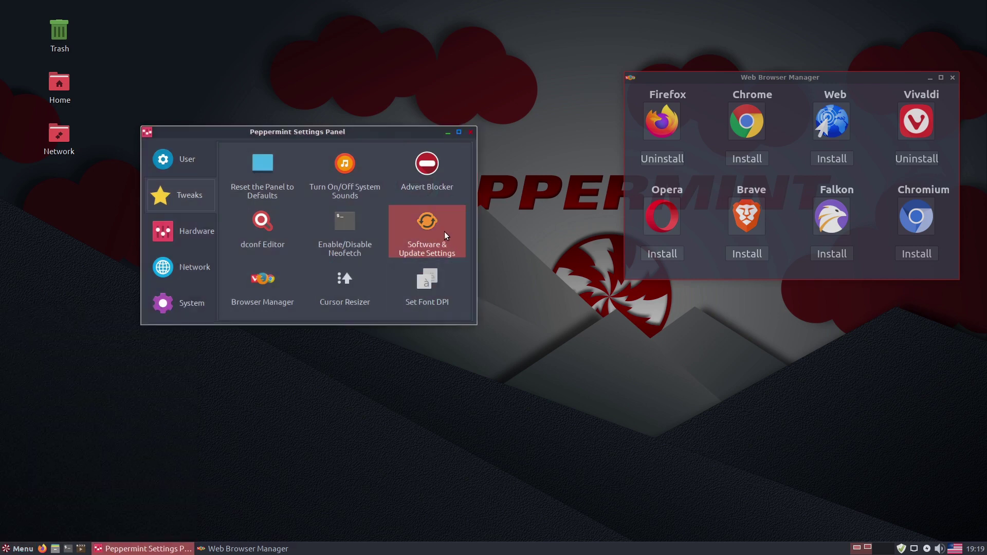
Apply the font DPI at the default value of 96
{"action": "left_click", "coordinate": [430, 289]}
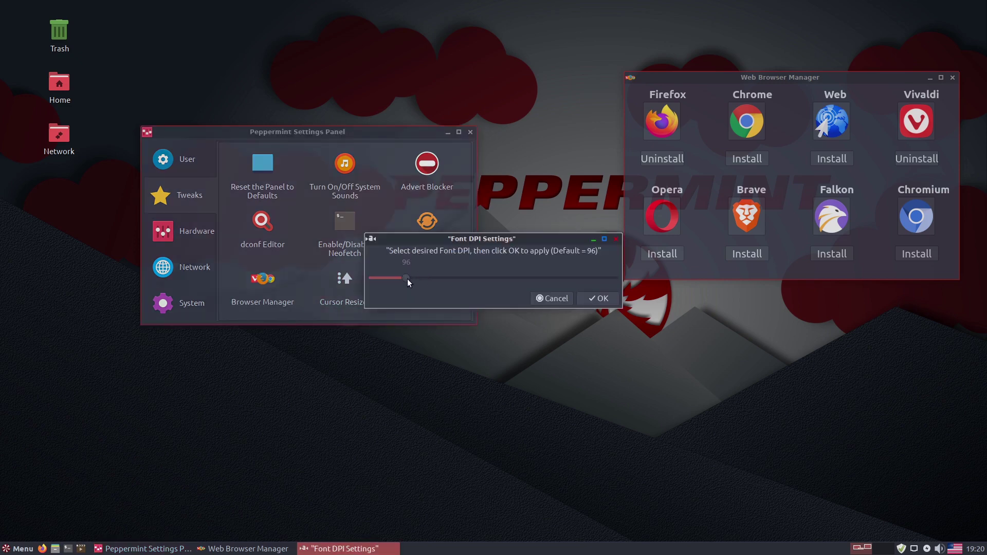
{"action": "left_click", "coordinate": [597, 298]}
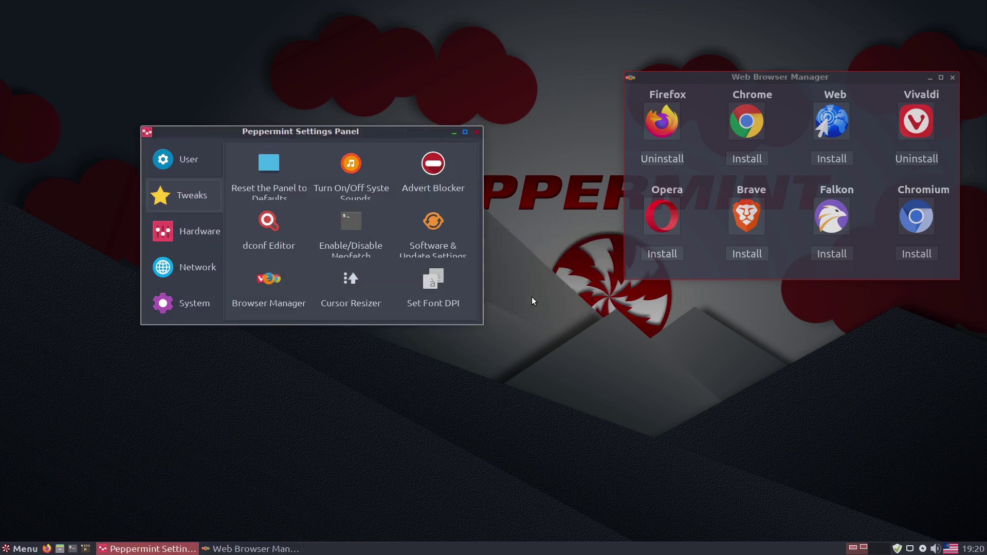
{"action": "left_click", "coordinate": [416, 291]}
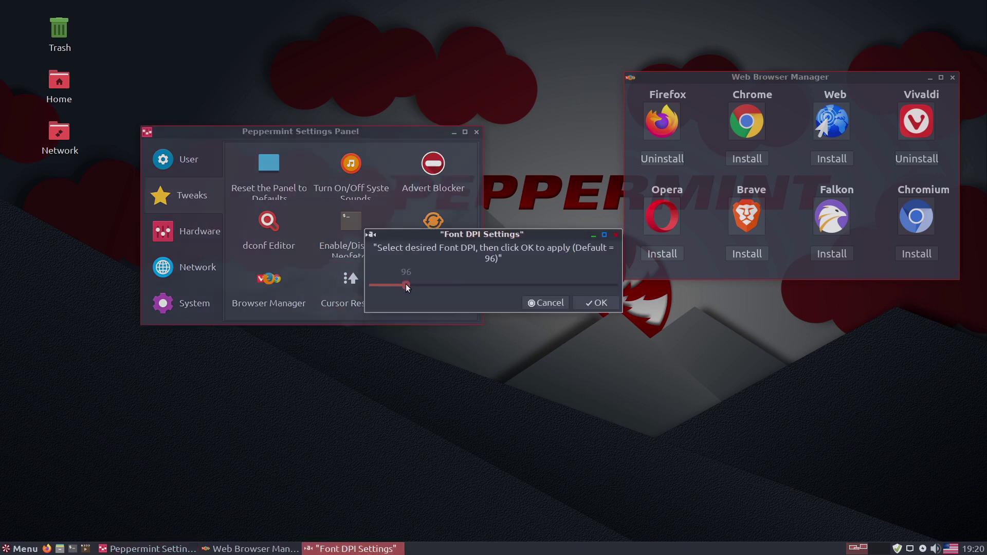
{"action": "left_click", "coordinate": [596, 303]}
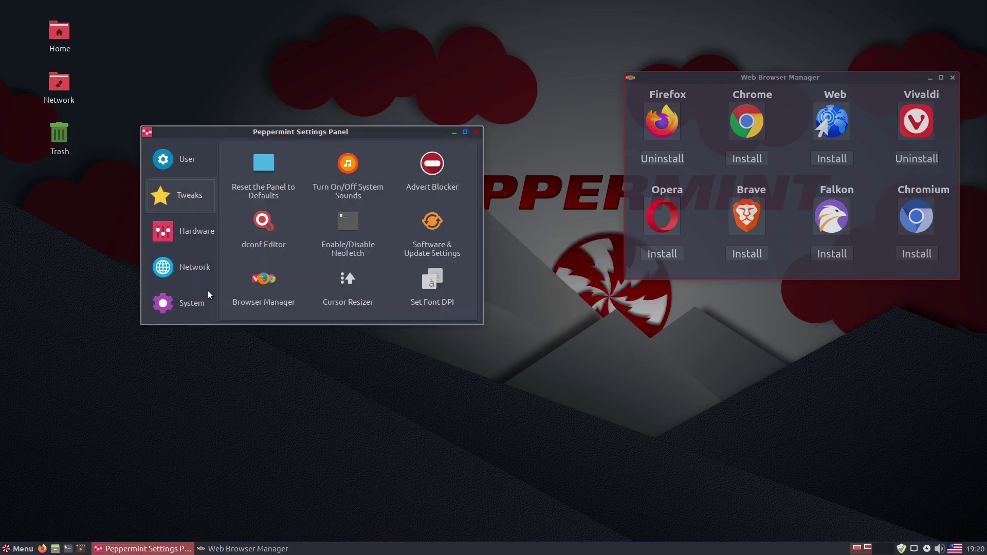
Browse the Hardware, Network and System tool pages, then close both the Settings Panel and Web Browser Manager
{"action": "left_click", "coordinate": [196, 235]}
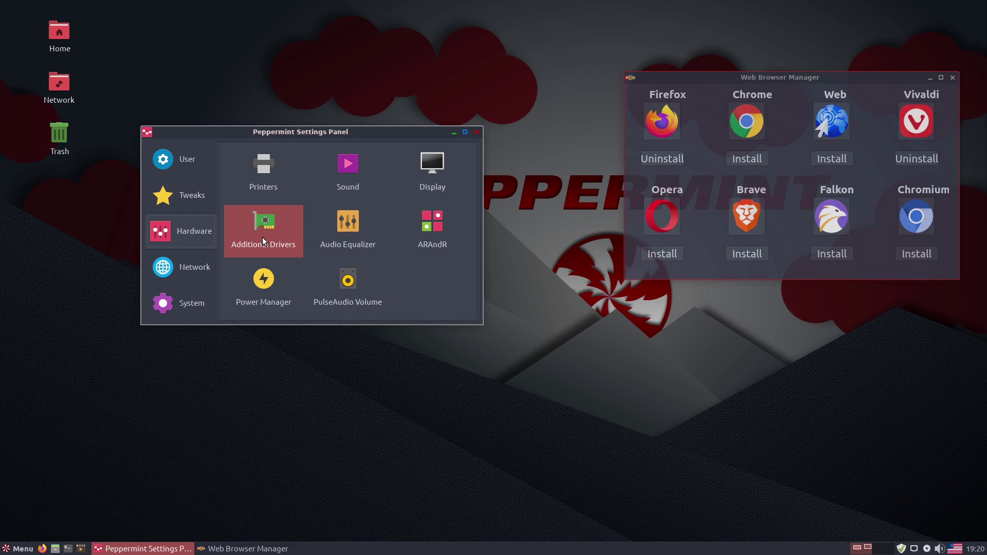
{"action": "left_click", "coordinate": [197, 265]}
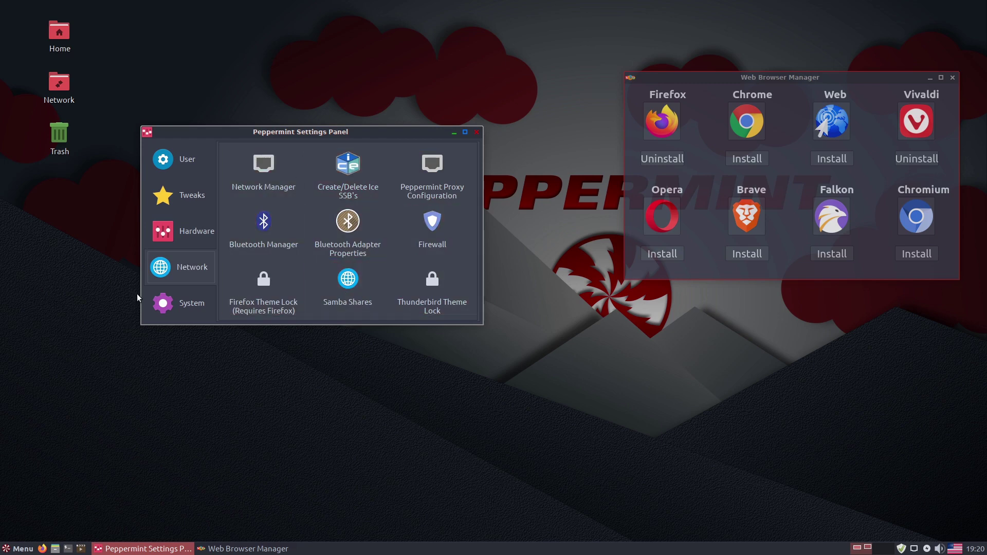
{"action": "left_click", "coordinate": [186, 289]}
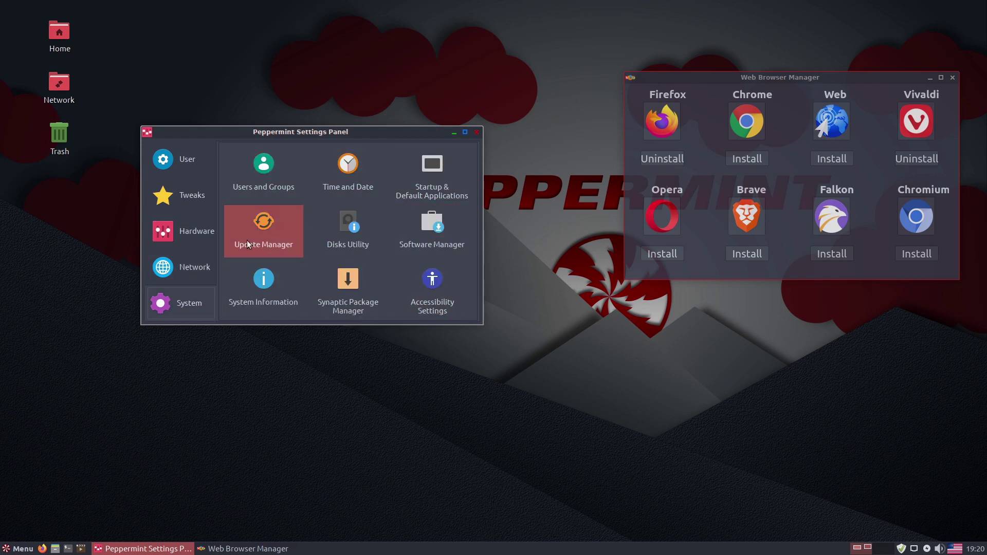
{"action": "left_click", "coordinate": [477, 132]}
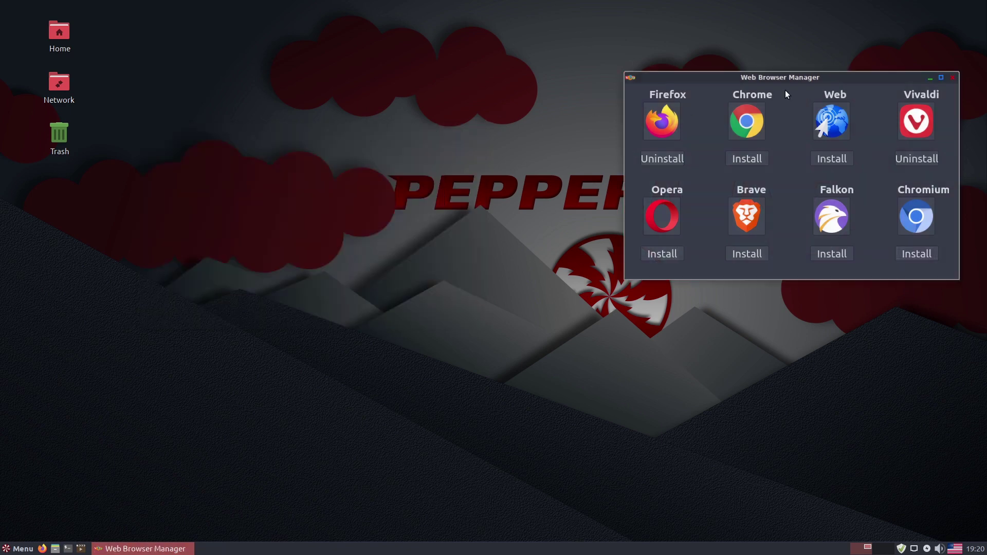
{"action": "left_click", "coordinate": [953, 77]}
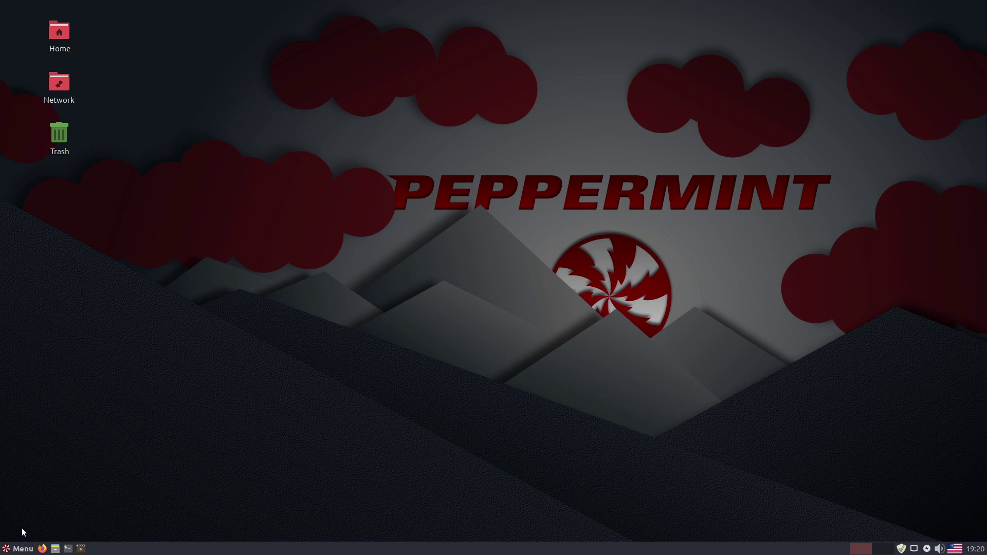
Browse the Multimedia, Games and Office menu categories and launch the Google Drive web app
{"action": "left_click", "coordinate": [20, 549]}
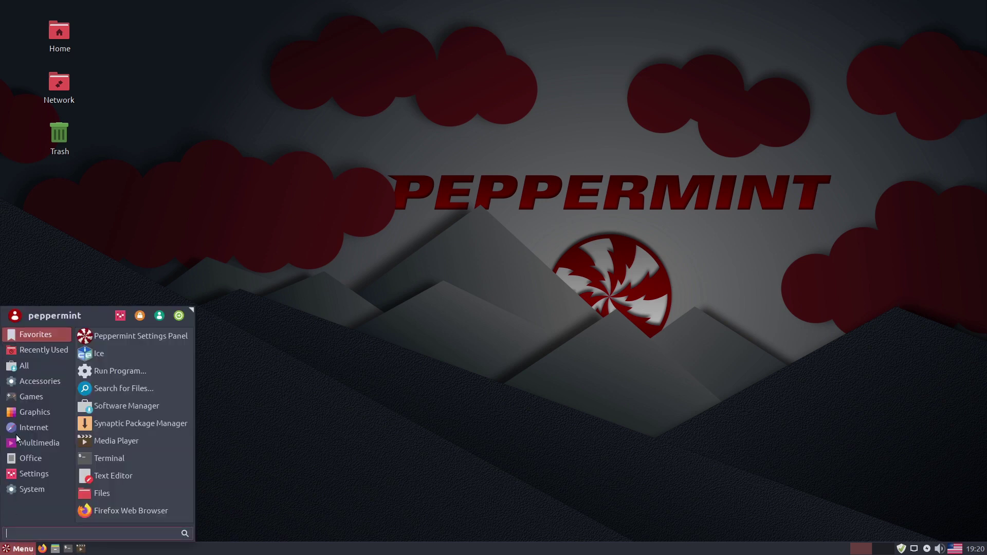
{"action": "left_click", "coordinate": [39, 443]}
{"action": "left_click", "coordinate": [26, 401]}
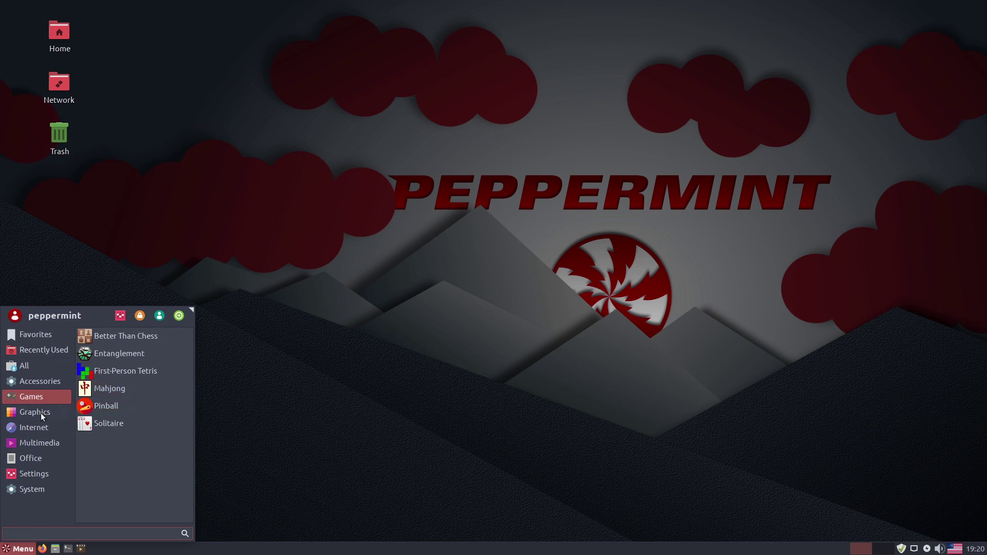
{"action": "mouse_move", "coordinate": [32, 430]}
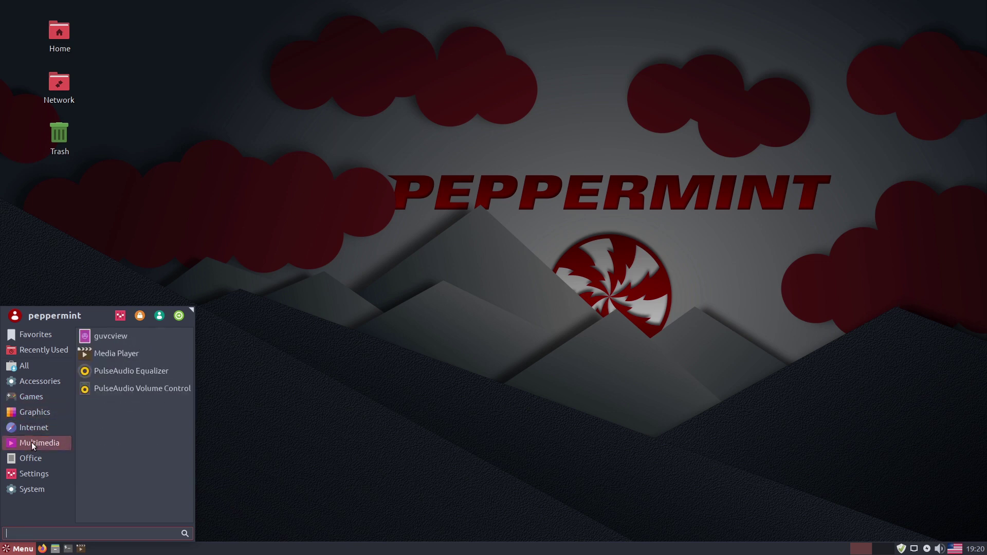
{"action": "mouse_move", "coordinate": [21, 462]}
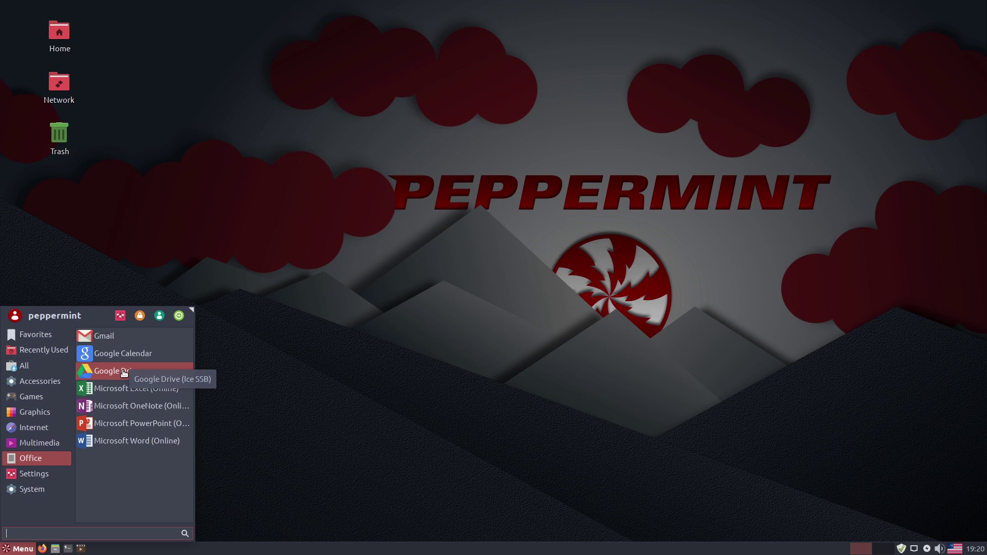
{"action": "left_click", "coordinate": [124, 372]}
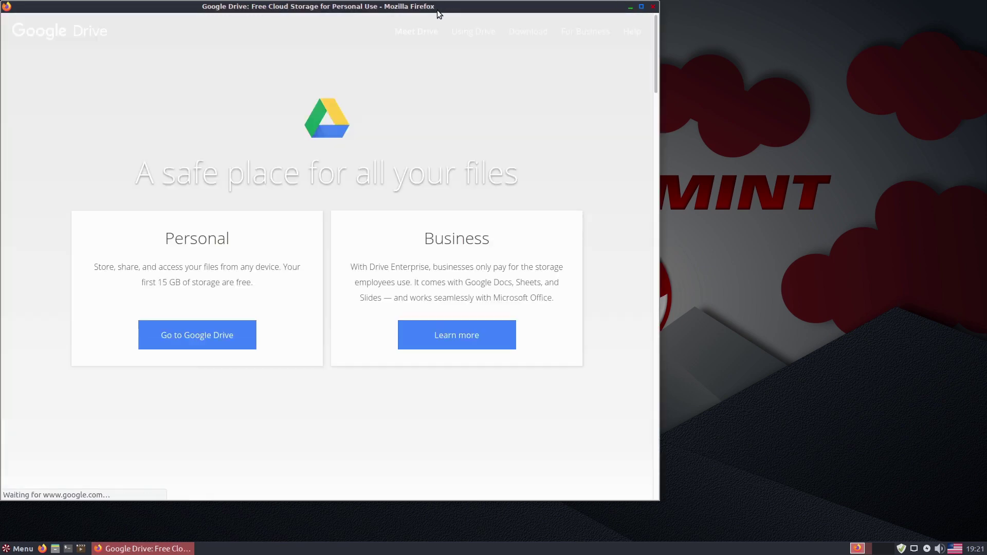
Move the Google Drive window aside, then close it and the Peppermint Start Page, confirming Close Tabs
{"action": "left_click_drag", "start_coordinate": [437, 11], "coordinate": [597, 20]}
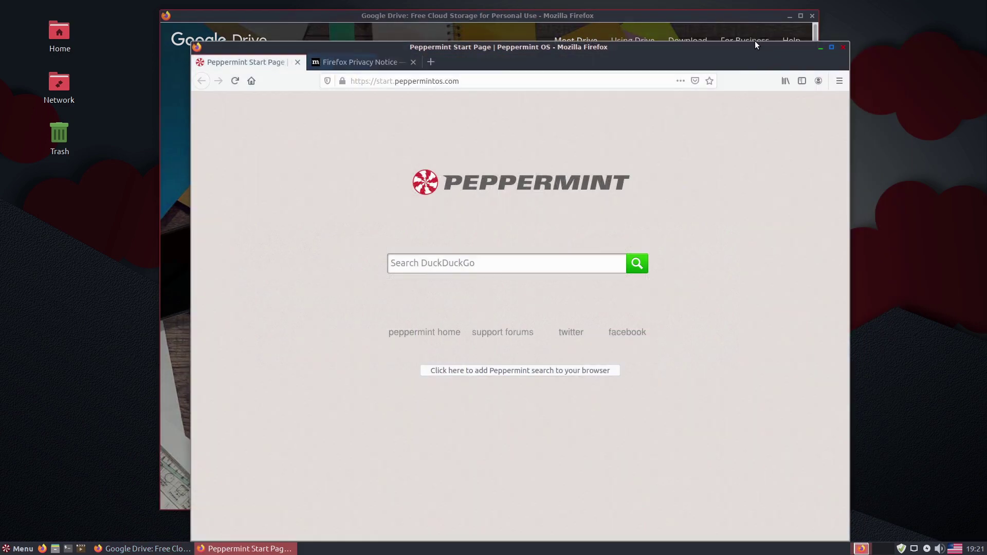
{"action": "left_click", "coordinate": [483, 20]}
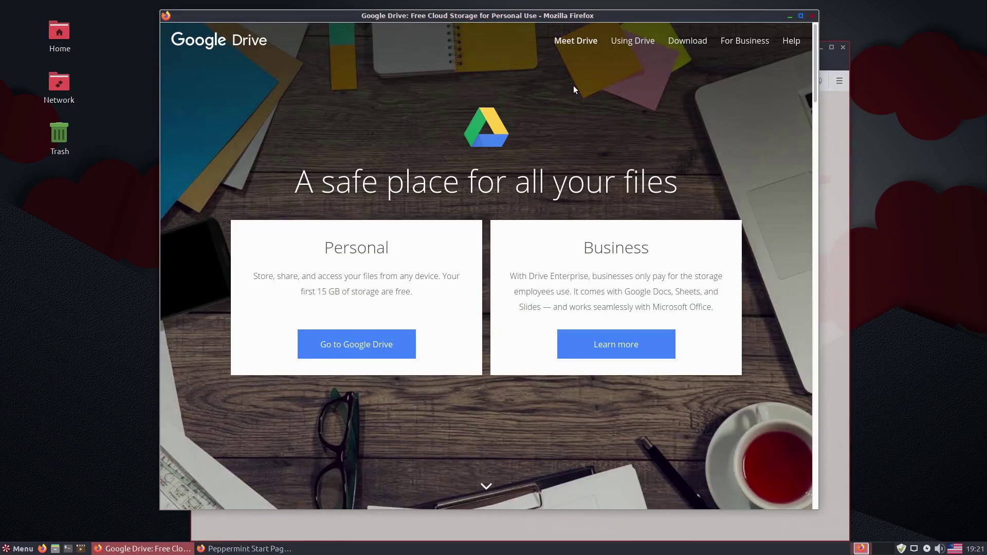
{"action": "left_click", "coordinate": [844, 60]}
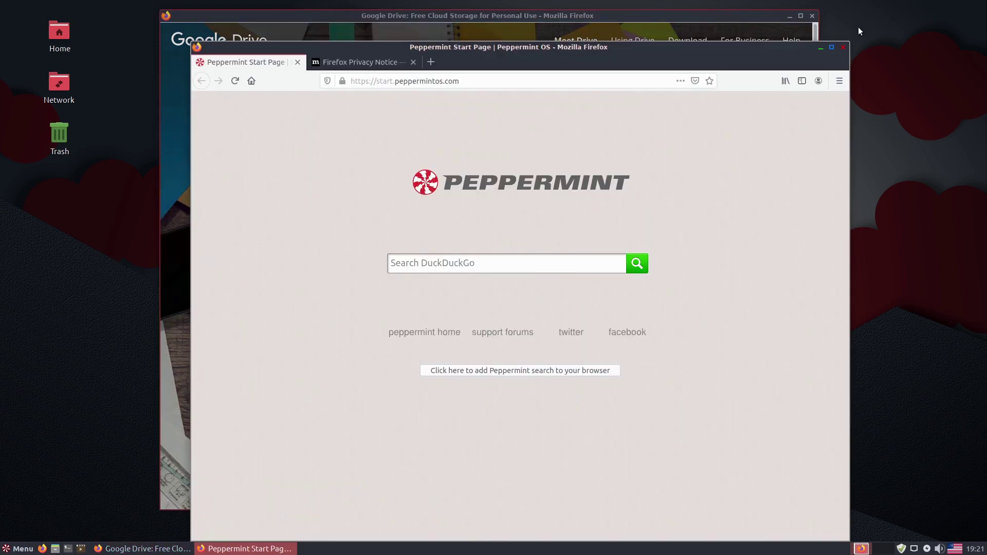
{"action": "left_click", "coordinate": [843, 47]}
{"action": "left_click", "coordinate": [812, 16]}
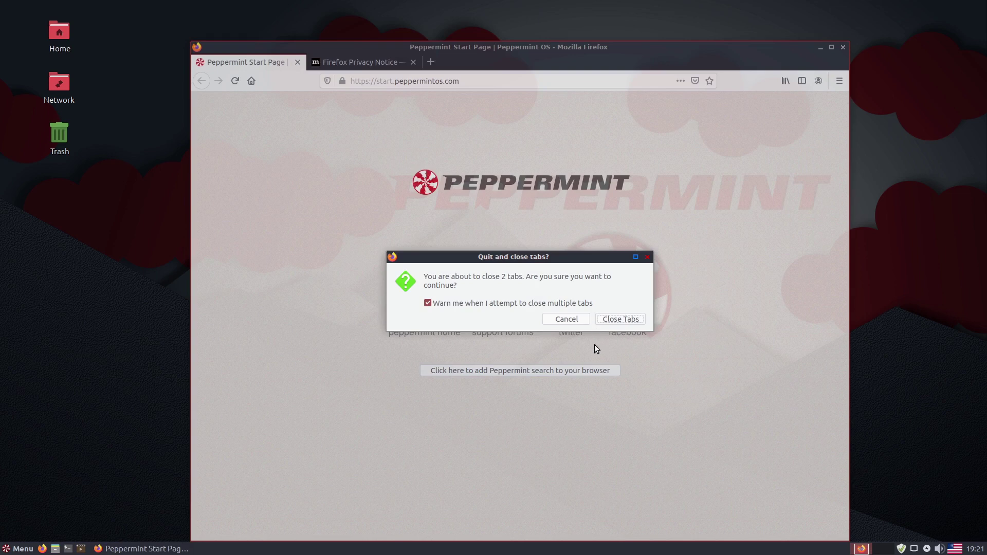
{"action": "left_click", "coordinate": [623, 322]}
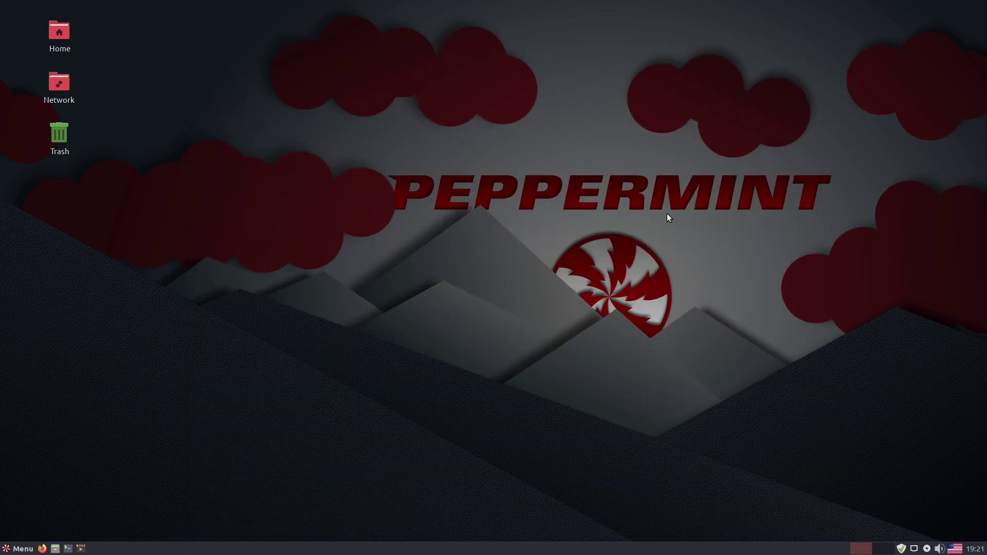
{"action": "left_click", "coordinate": [19, 549]}
Launch Ice from the Settings menu and remove the Gmail and Google Drive web apps
{"action": "left_click", "coordinate": [33, 427]}
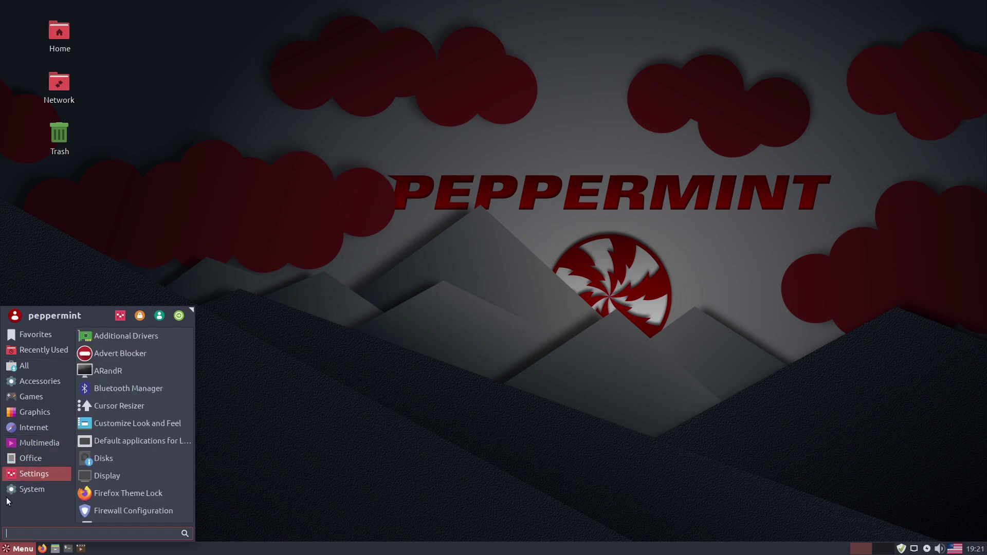
{"action": "left_click", "coordinate": [105, 358]}
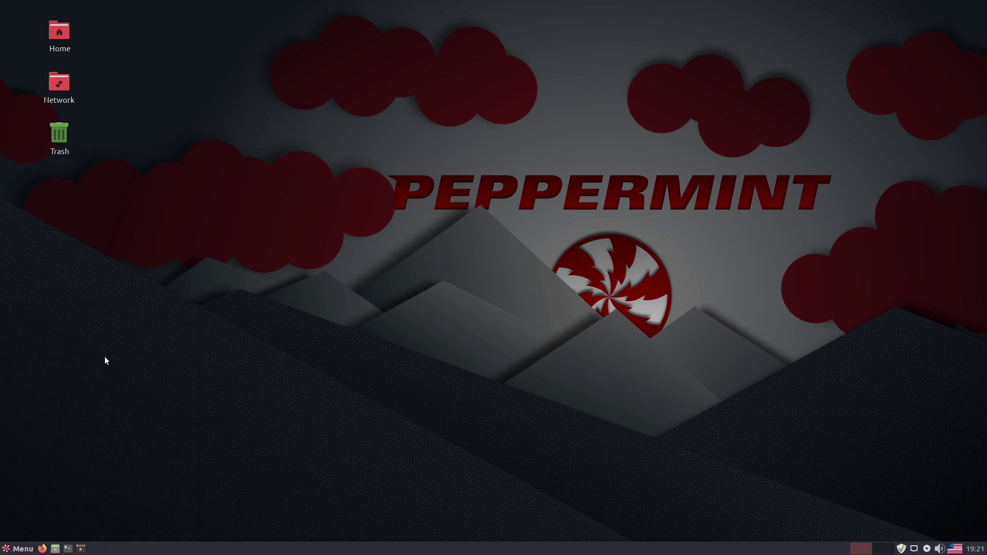
{"action": "left_click", "coordinate": [376, 190]}
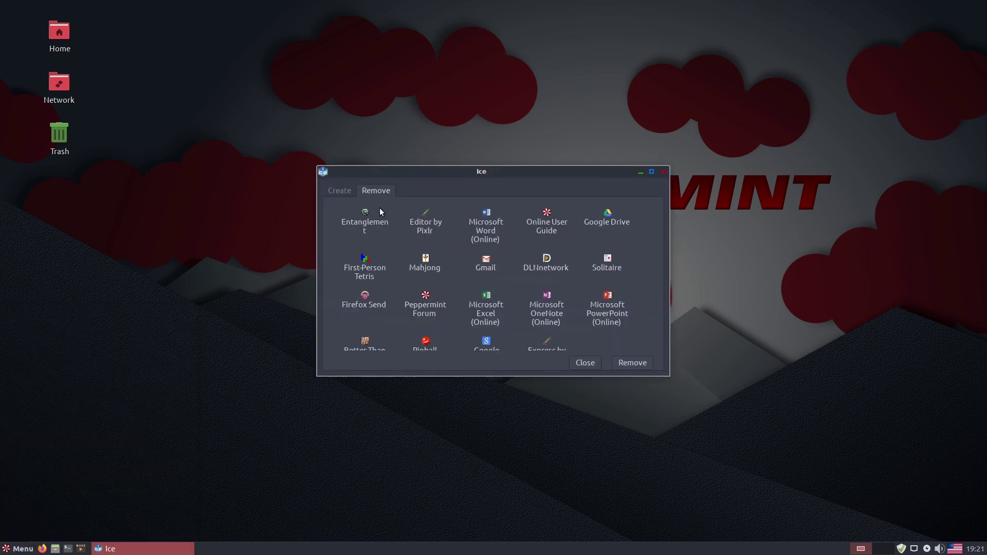
{"action": "left_click", "coordinate": [486, 268]}
{"action": "left_click", "coordinate": [630, 358]}
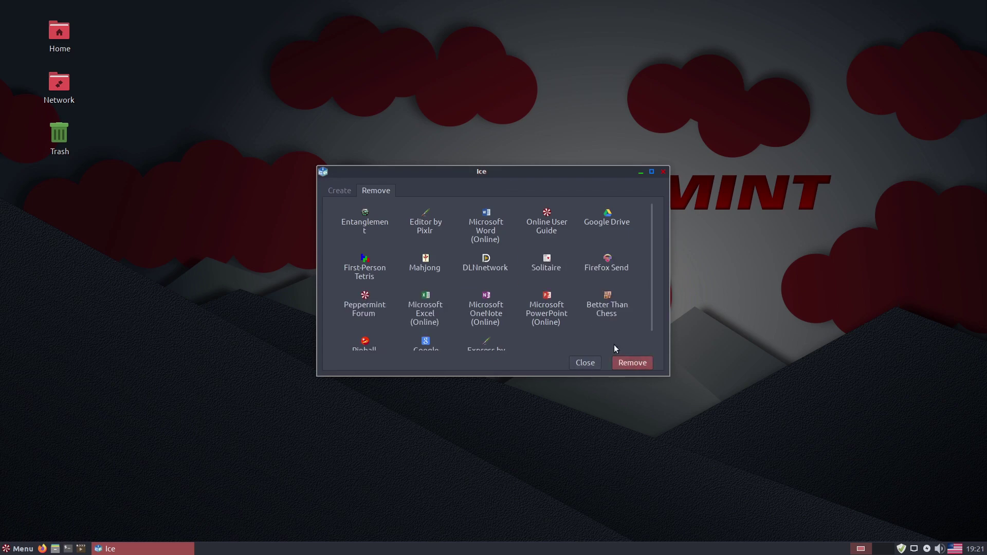
{"action": "left_click", "coordinate": [552, 231]}
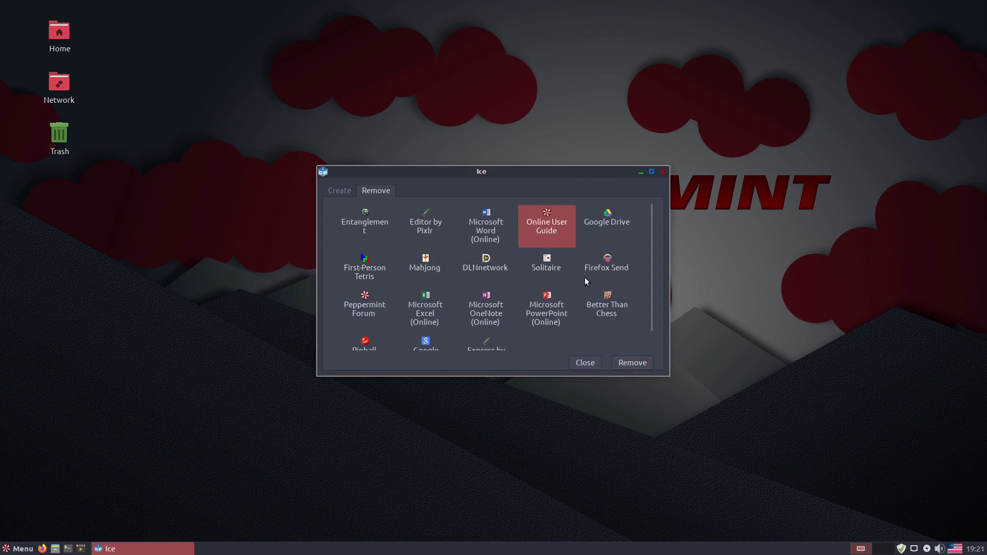
{"action": "left_click", "coordinate": [607, 229]}
{"action": "left_click", "coordinate": [630, 362]}
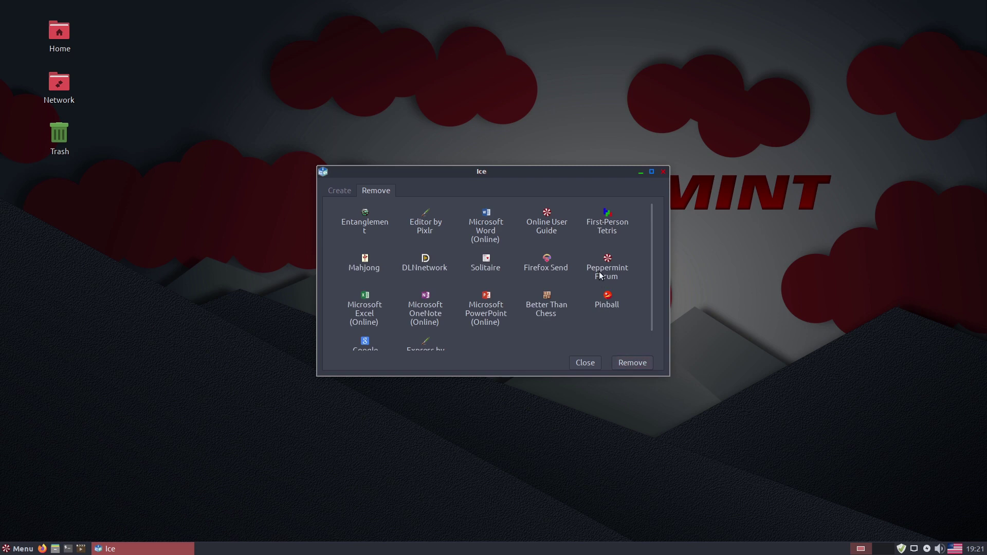
Remove the Microsoft OneNote, PowerPoint and Excel (Online) web apps
{"action": "left_click", "coordinate": [427, 303]}
{"action": "left_click", "coordinate": [651, 366]}
{"action": "left_click", "coordinate": [444, 314]}
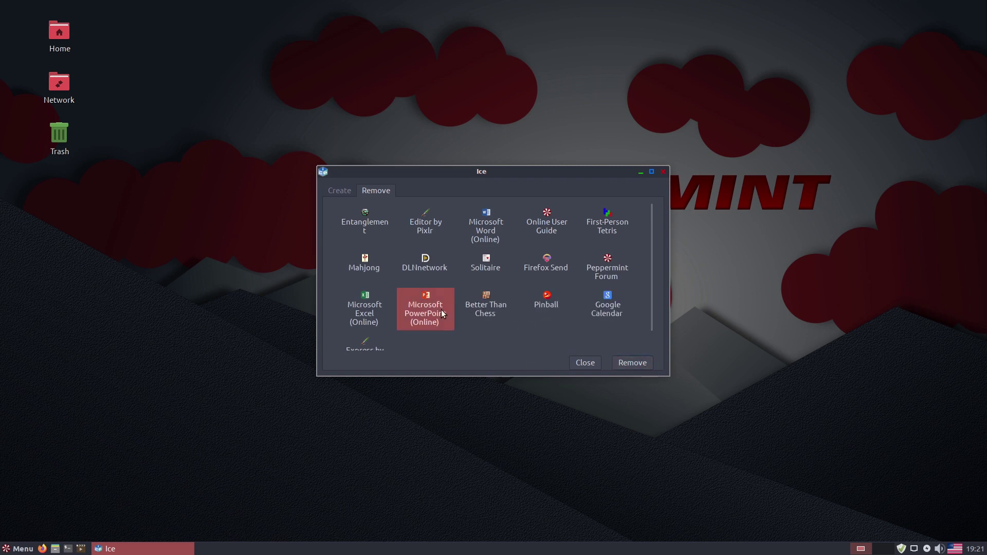
{"action": "left_click", "coordinate": [638, 368]}
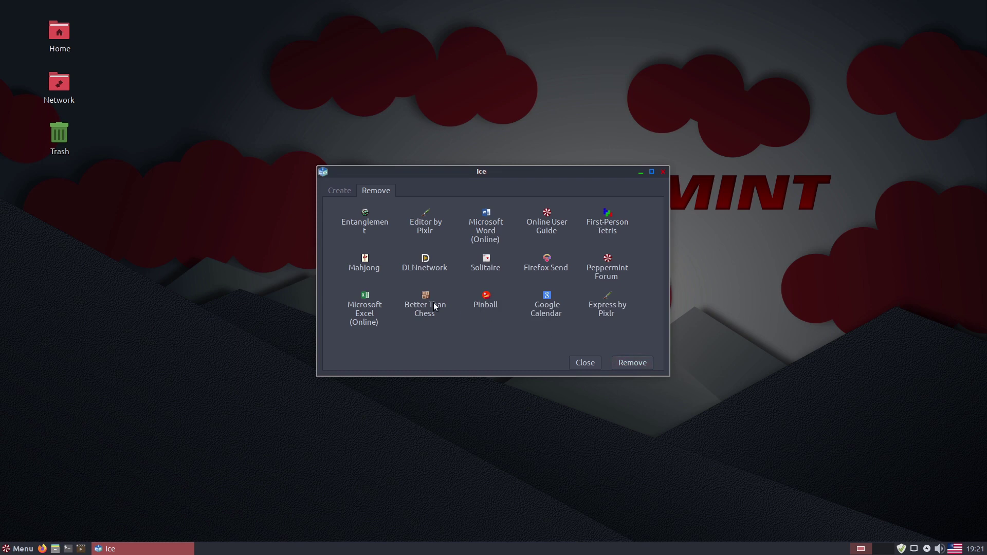
{"action": "left_click", "coordinate": [366, 303]}
{"action": "left_click", "coordinate": [647, 364]}
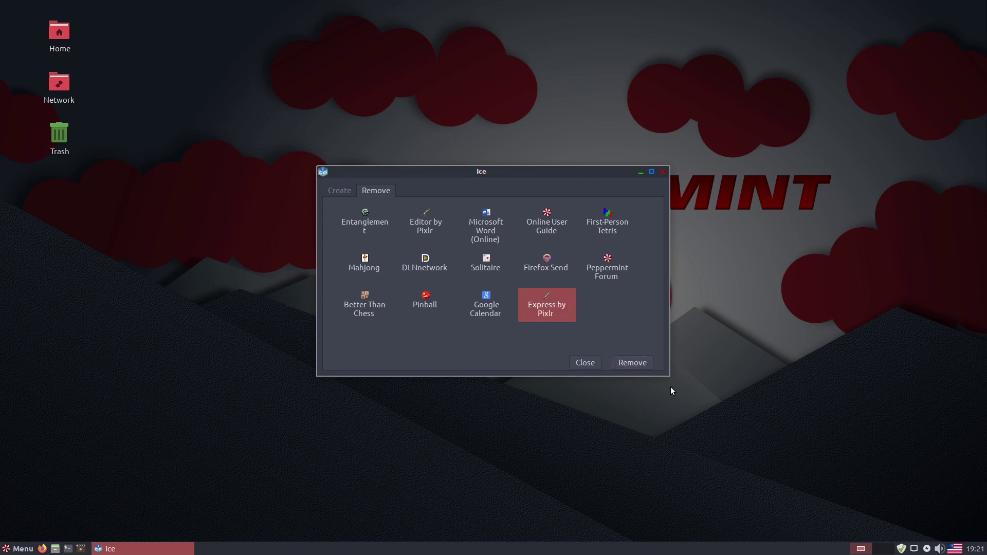
Remove the Express by Pixlr, Google Calendar, Pinball and Better Than Chess web apps
{"action": "left_click", "coordinate": [639, 364]}
{"action": "left_click", "coordinate": [499, 313]}
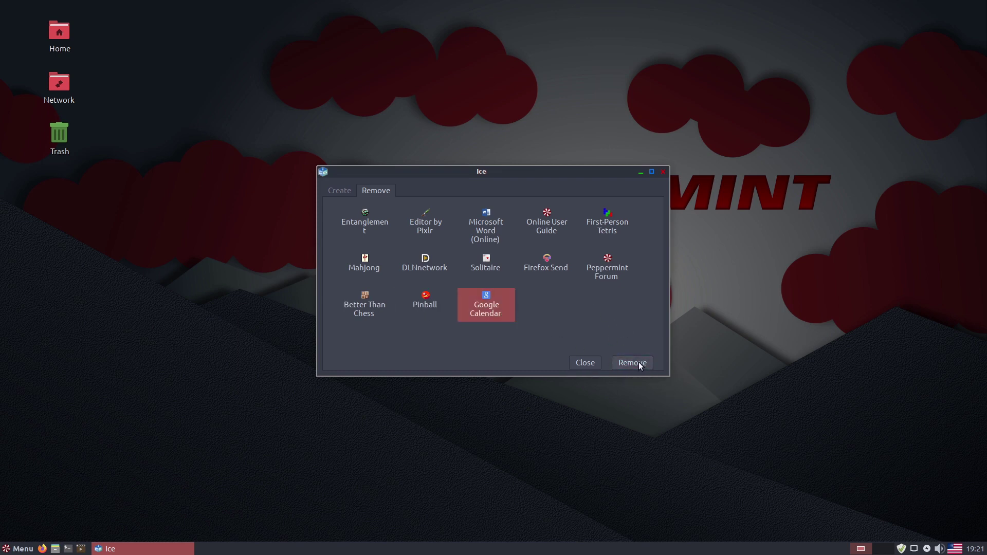
{"action": "left_click", "coordinate": [640, 363]}
{"action": "left_click", "coordinate": [447, 316]}
{"action": "left_click", "coordinate": [630, 356]}
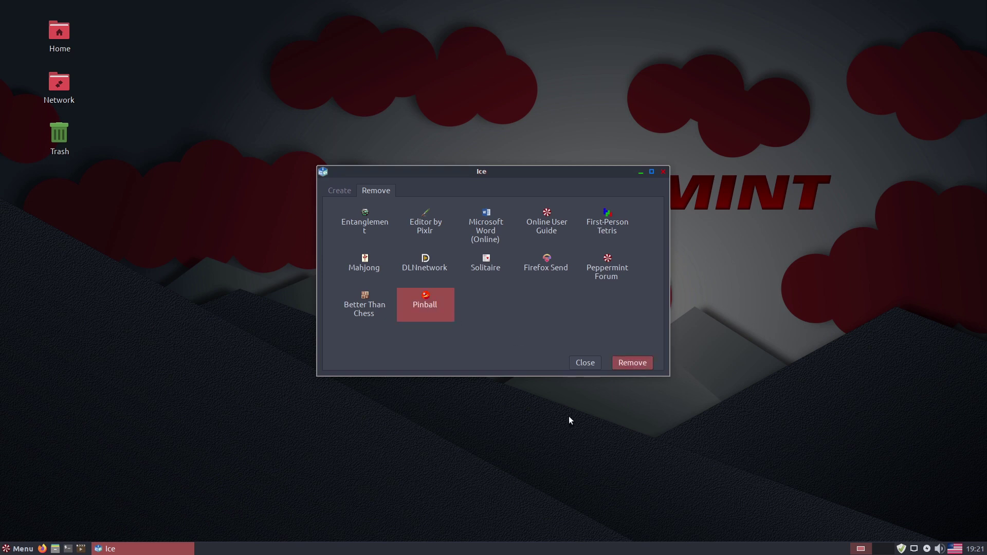
{"action": "left_click", "coordinate": [355, 313]}
{"action": "left_click", "coordinate": [619, 364]}
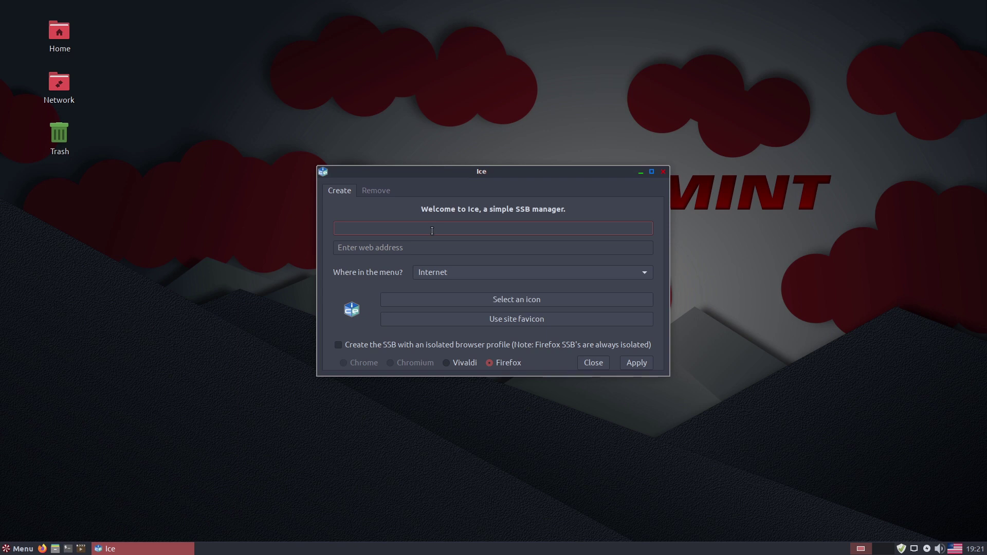
View the Create form, leaving Internet as the menu category, and close Ice
{"action": "left_click", "coordinate": [427, 249]}
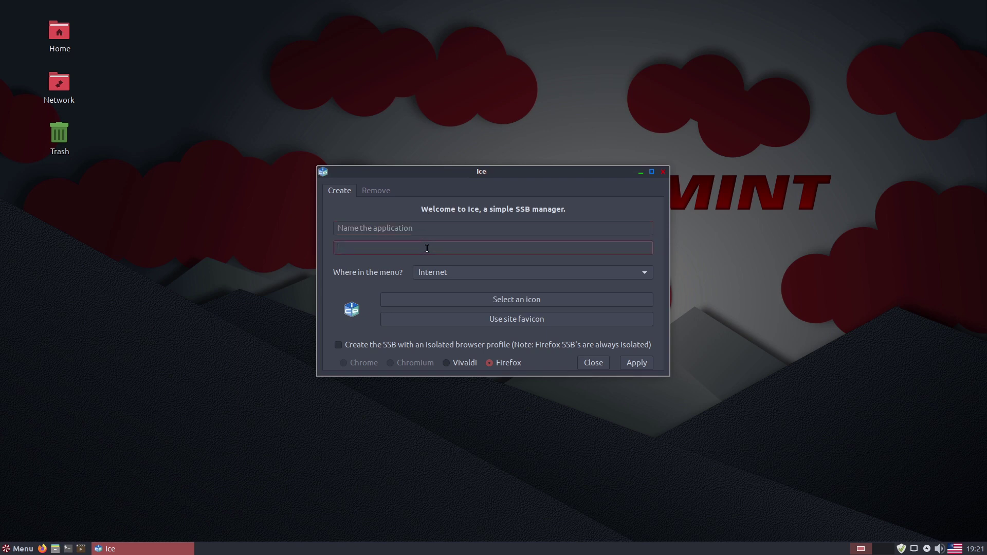
{"action": "left_click", "coordinate": [465, 275]}
{"action": "left_click", "coordinate": [464, 274]}
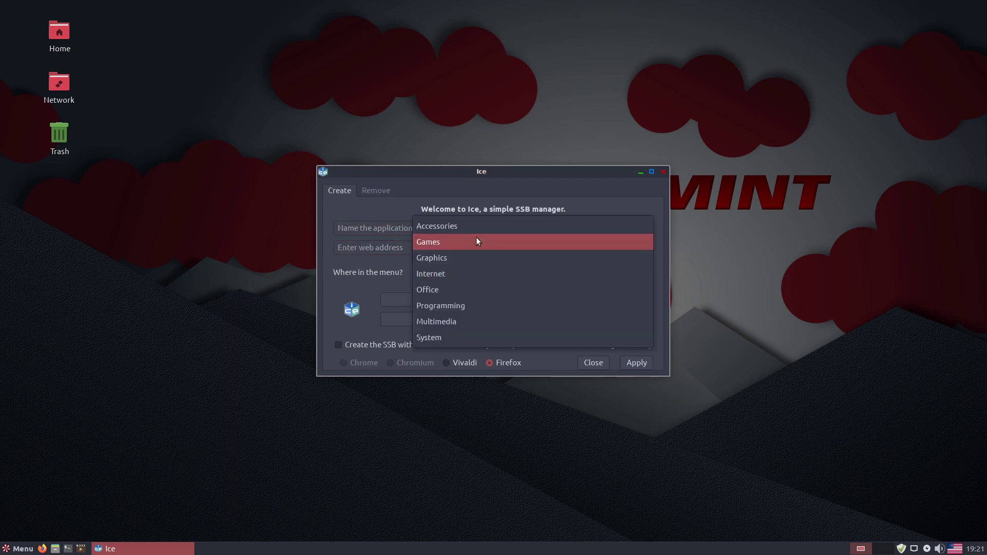
{"action": "left_click", "coordinate": [470, 271]}
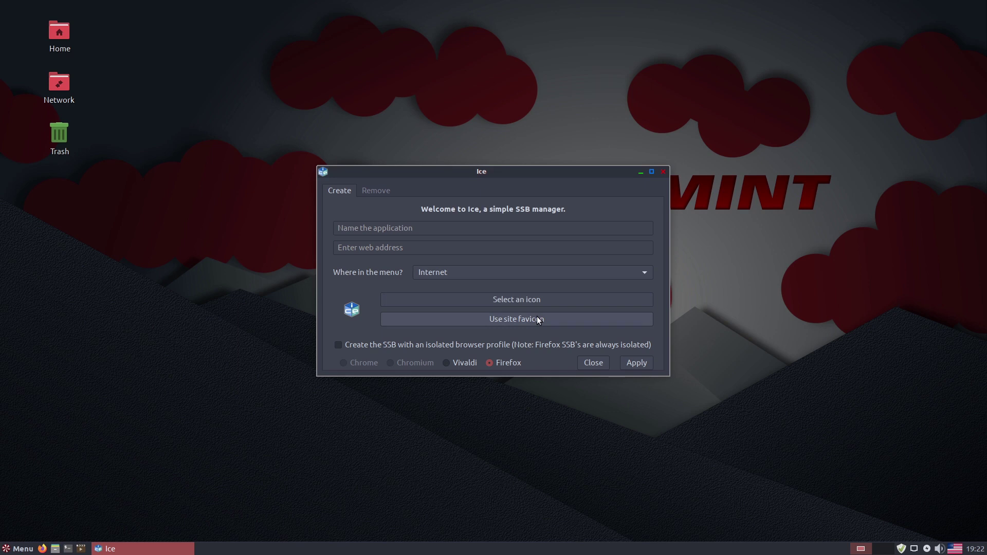
{"action": "left_click", "coordinate": [581, 361]}
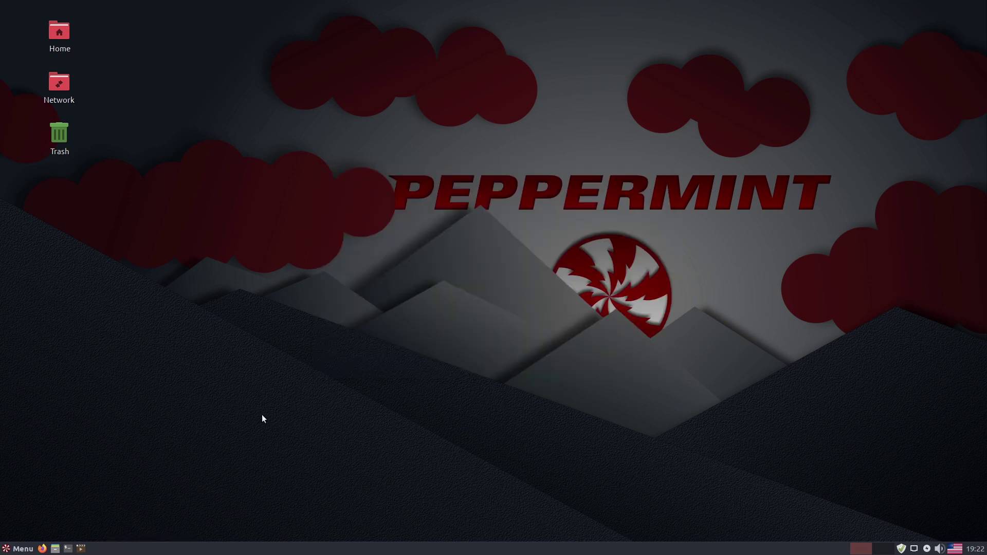
Add the Solitaire game from the Games menu to both the desktop and the panel
{"action": "left_click", "coordinate": [20, 549]}
{"action": "mouse_move", "coordinate": [54, 396]}
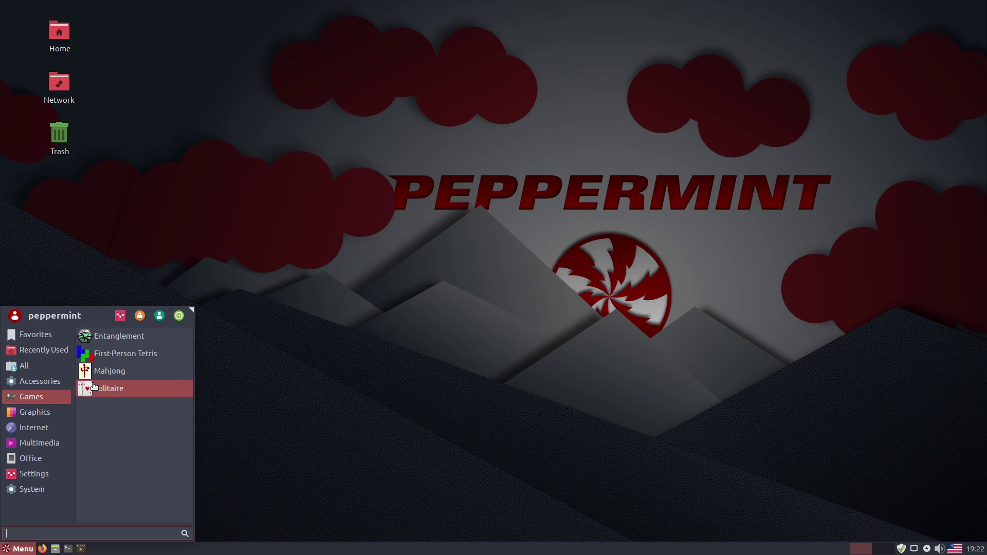
{"action": "right_click", "coordinate": [98, 393]}
{"action": "left_click", "coordinate": [136, 428]}
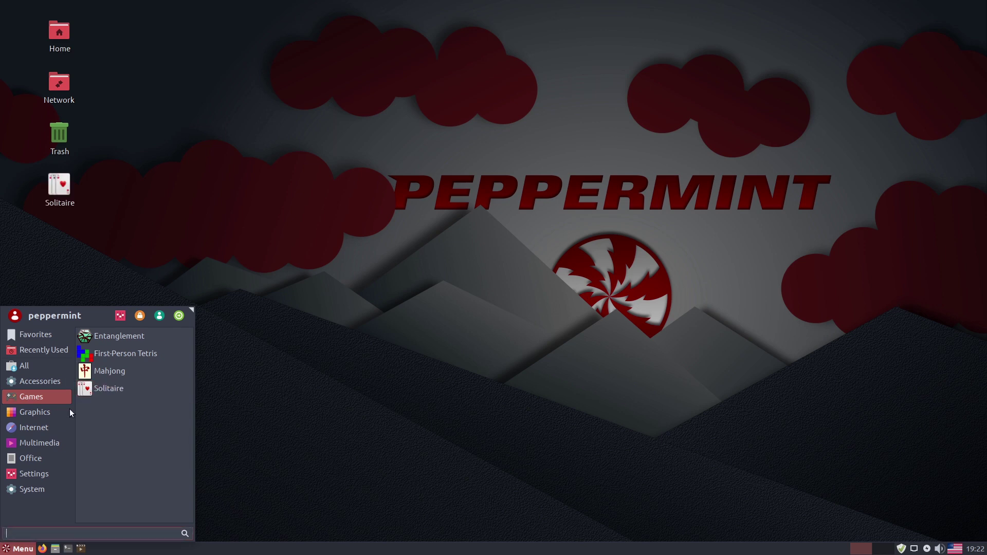
{"action": "right_click", "coordinate": [91, 390]}
{"action": "left_click", "coordinate": [134, 449]}
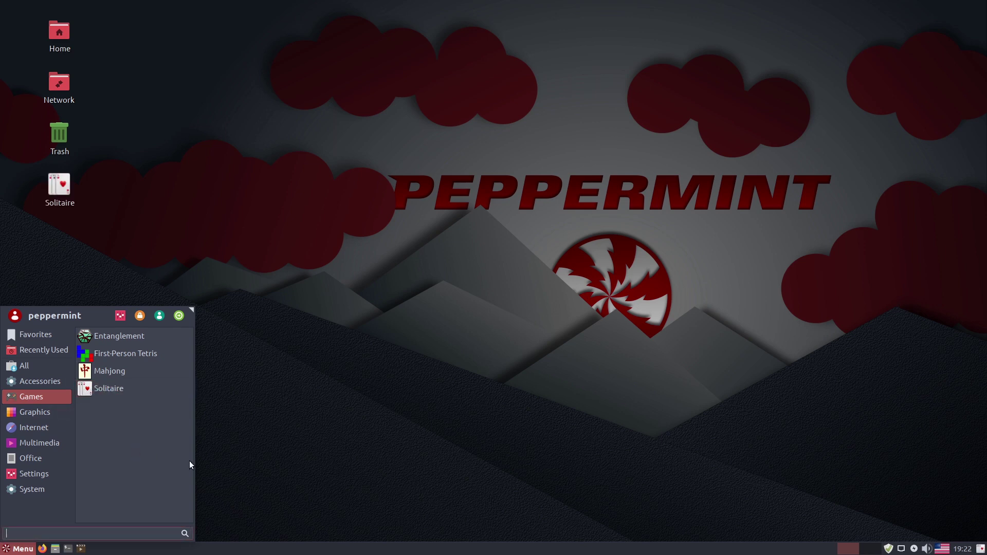
{"action": "left_click", "coordinate": [880, 492]}
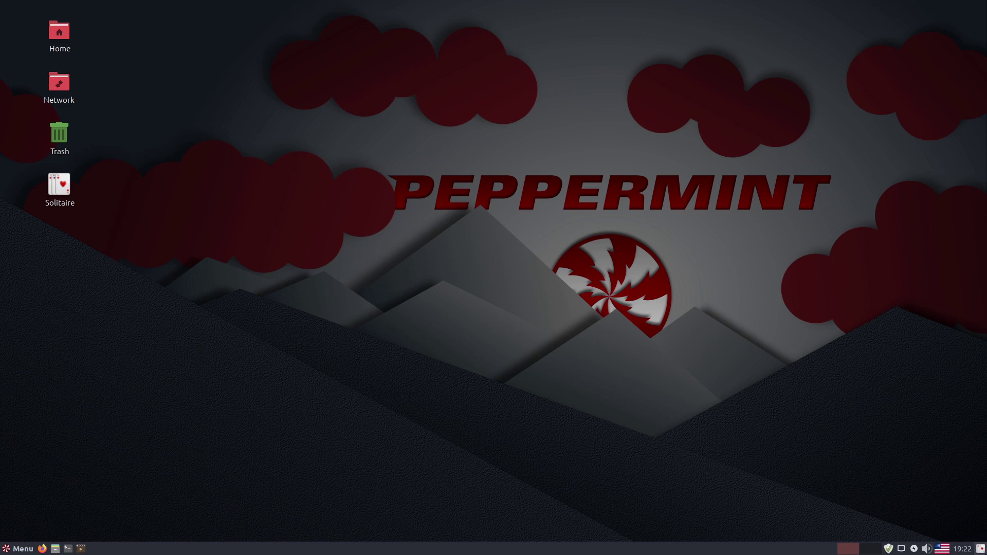
Move the Solitaire panel launcher beside the other quick launchers on the left
{"action": "right_click", "coordinate": [980, 550]}
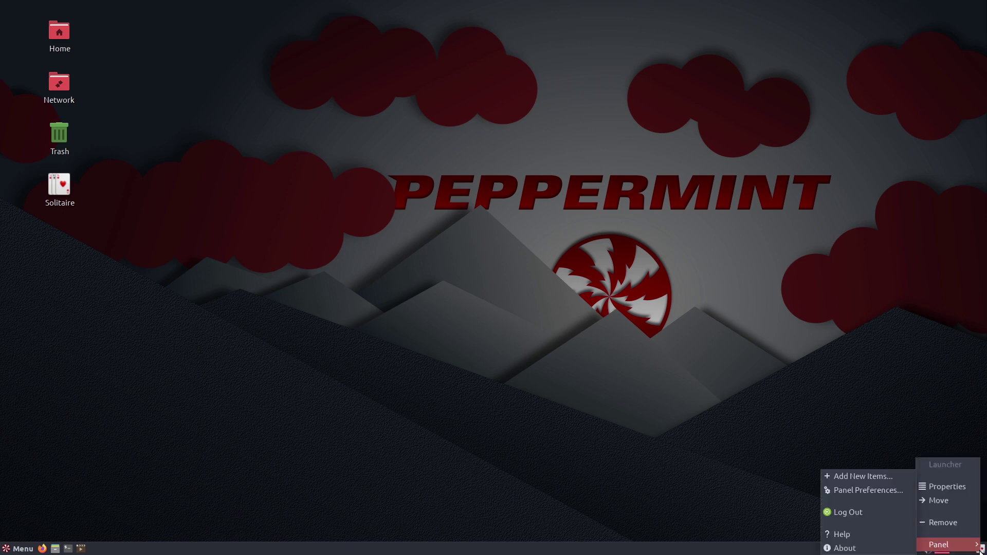
{"action": "left_click", "coordinate": [939, 501]}
{"action": "left_click", "coordinate": [82, 551]}
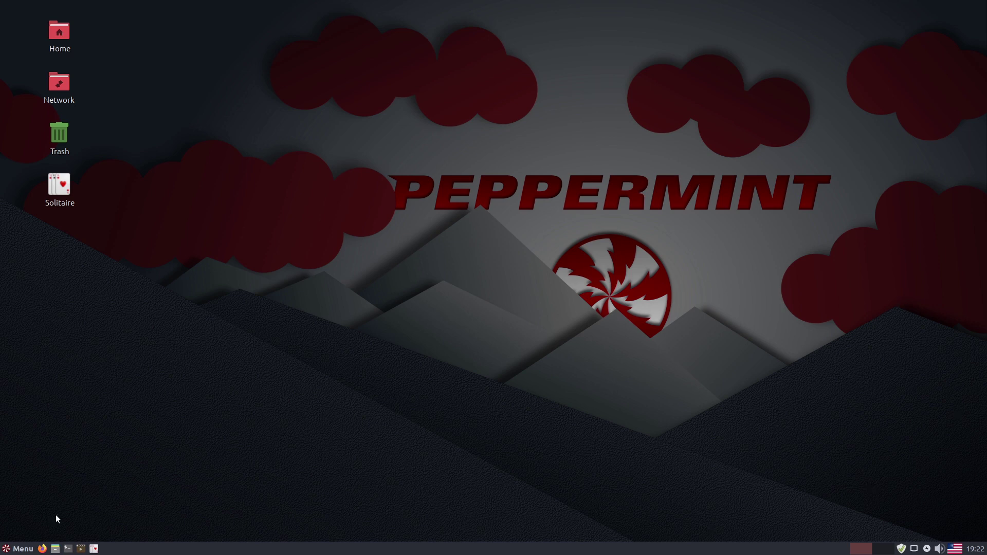
{"action": "left_click", "coordinate": [18, 549]}
{"action": "left_click", "coordinate": [59, 350]}
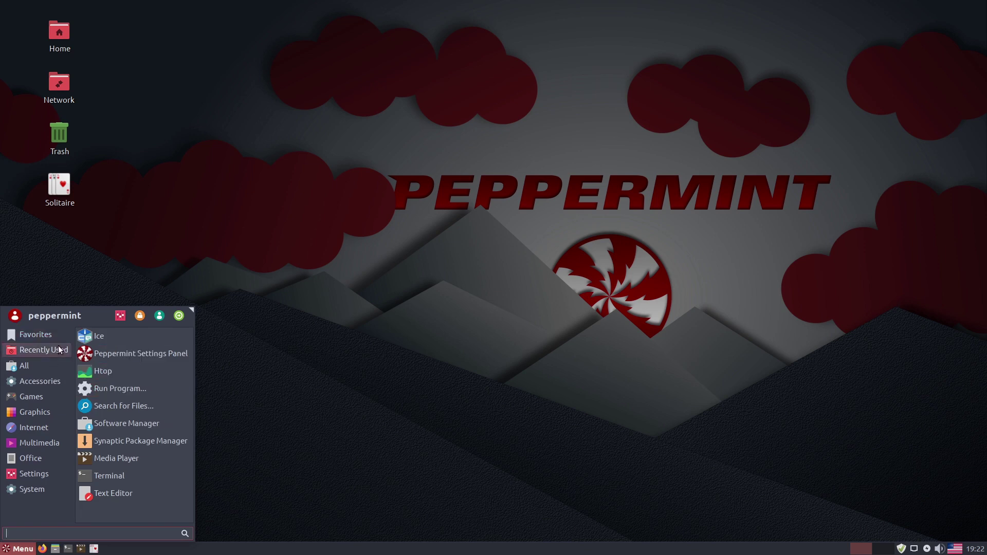
{"action": "left_click", "coordinate": [34, 412]}
{"action": "left_click", "coordinate": [40, 443]}
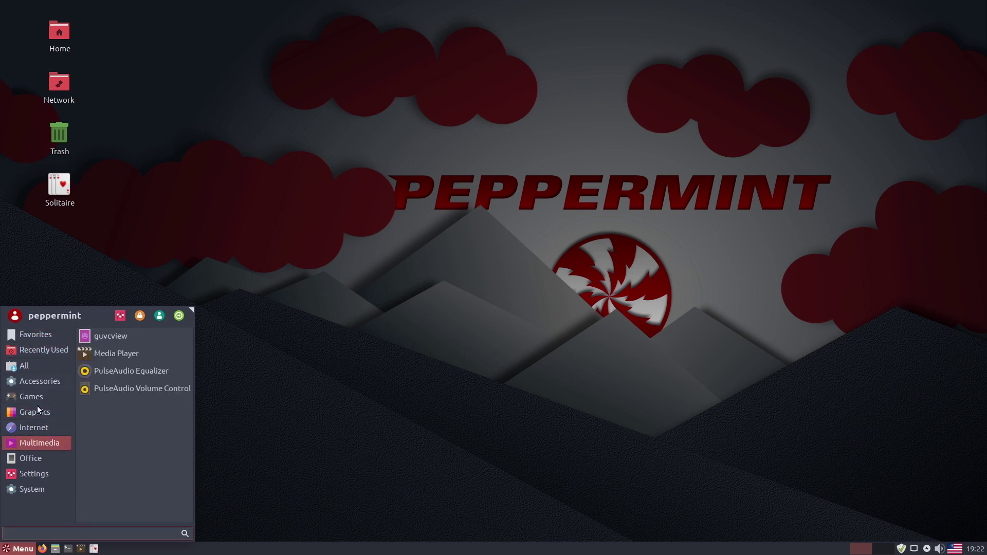
{"action": "left_click", "coordinate": [34, 474]}
{"action": "left_click", "coordinate": [32, 489]}
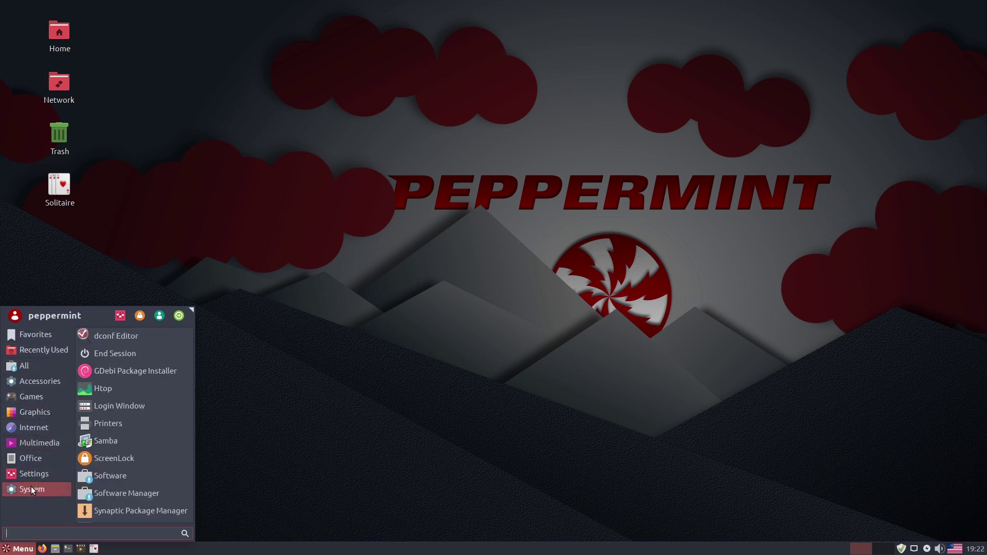
{"action": "left_click", "coordinate": [32, 459]}
{"action": "left_click", "coordinate": [39, 400]}
{"action": "left_click", "coordinate": [33, 414]}
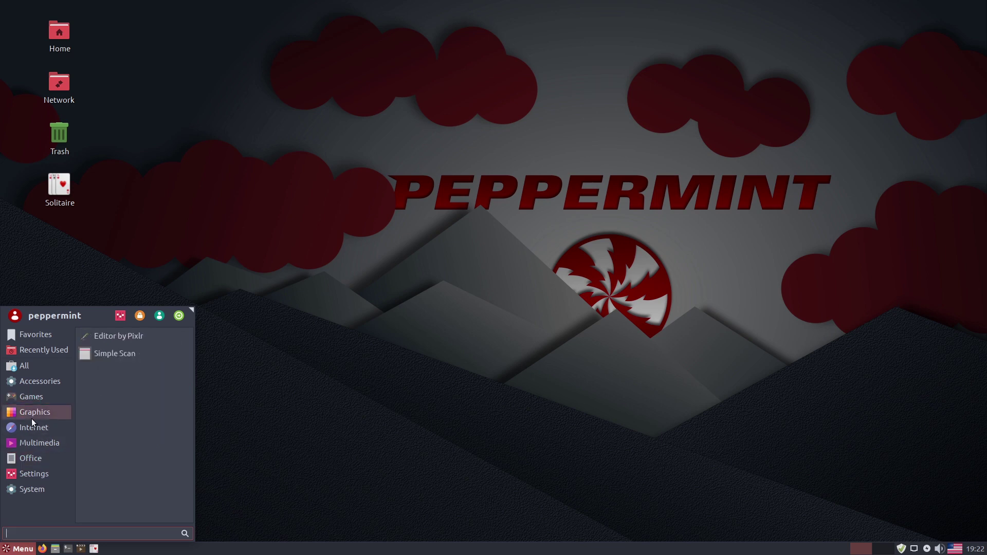
{"action": "left_click", "coordinate": [30, 425]}
{"action": "left_click", "coordinate": [25, 397]}
{"action": "left_click", "coordinate": [25, 425]}
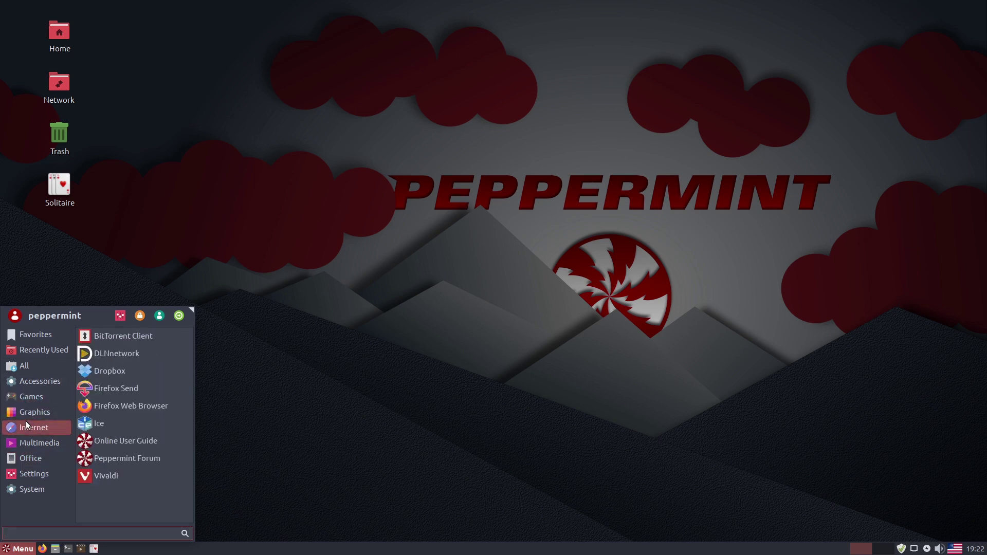
{"action": "left_click", "coordinate": [569, 358]}
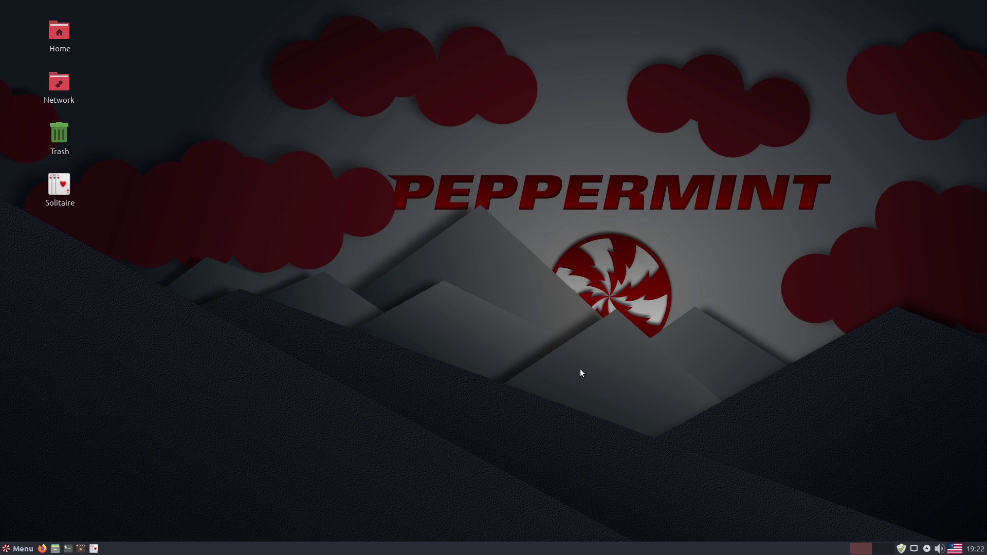